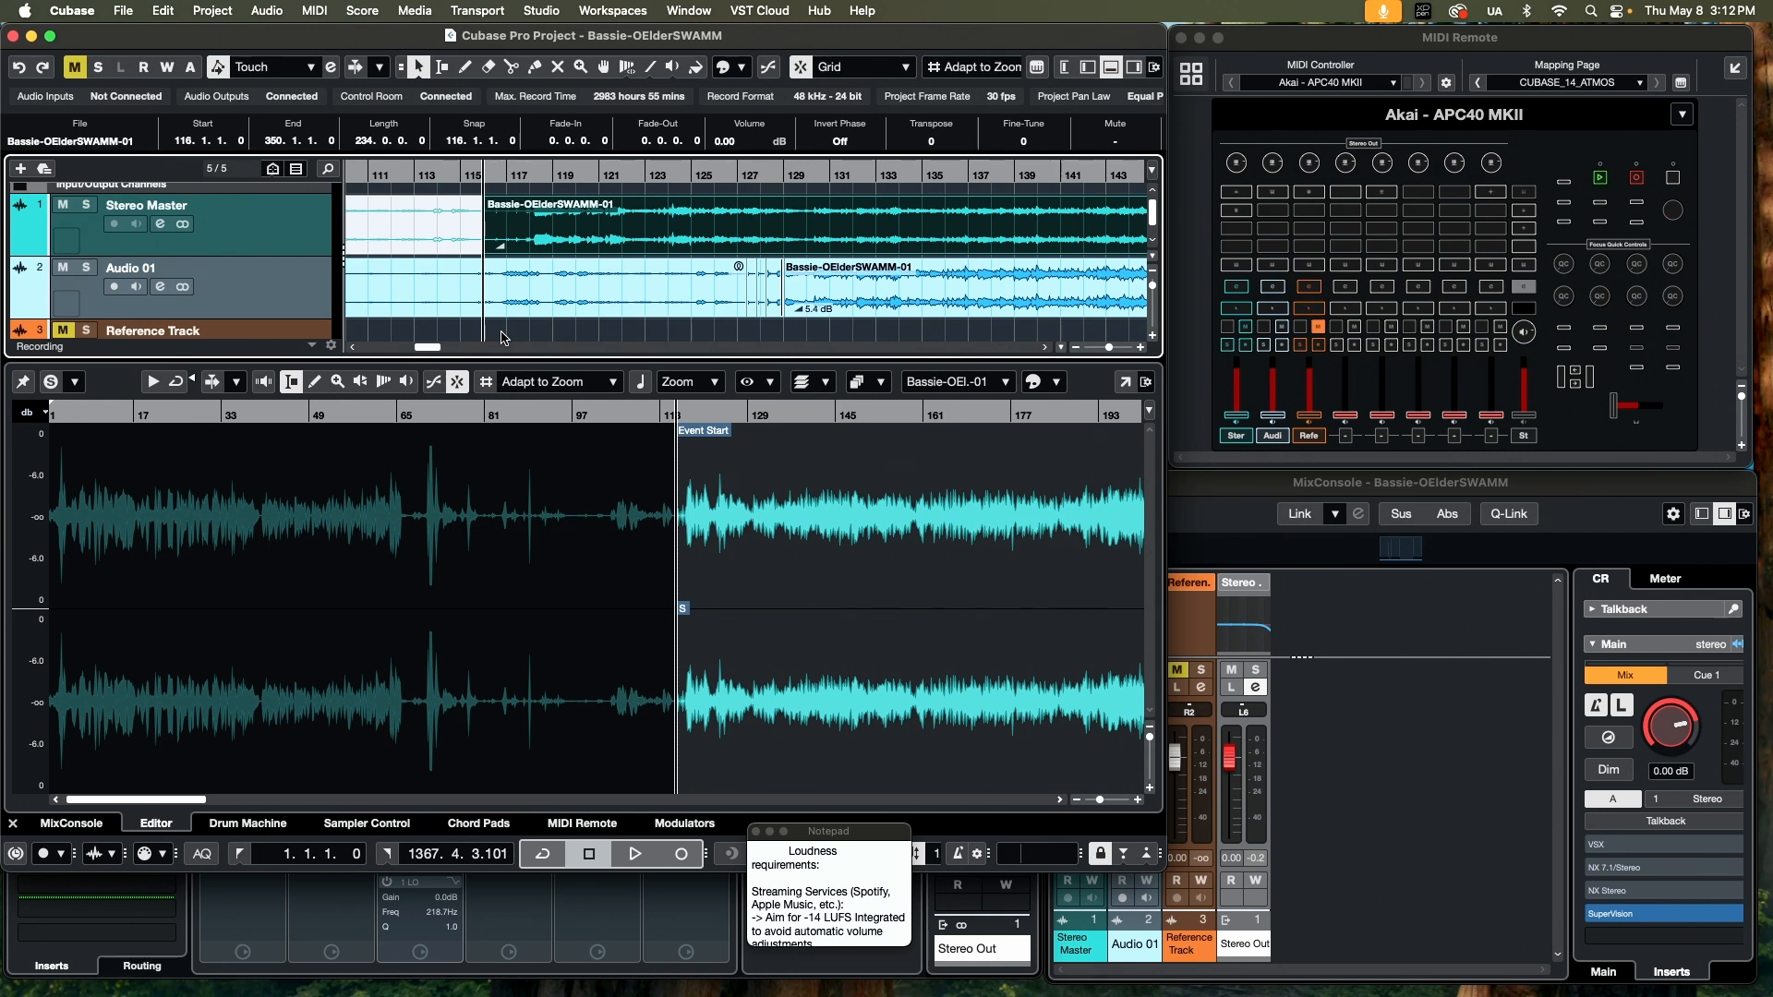
# - Mute the selected Stereo Master event that starts at bar 116
pyautogui.hotkey('shift', 'm')
pyautogui.scroll(-2, 633, 279)
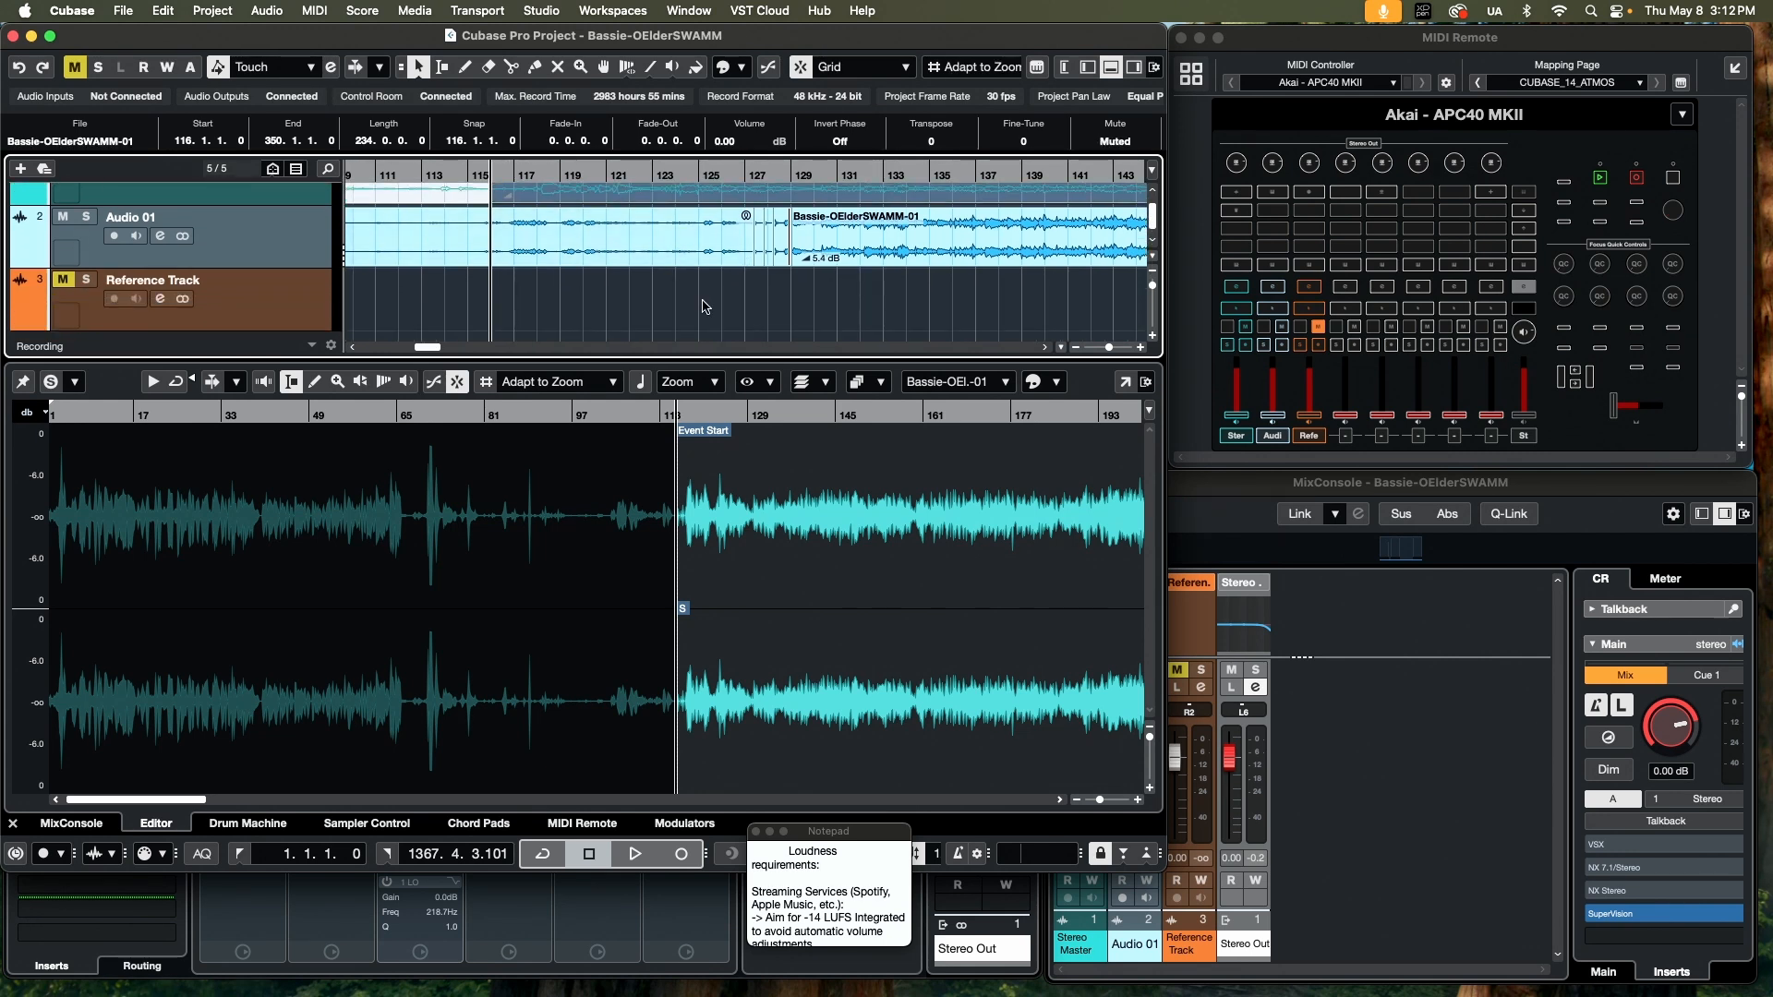
pyautogui.scroll(2, 774, 274)
# - Play the audio from around bar 127 and inspect the waveform across the transition between the Audio 01 events
pyautogui.click(748, 175)
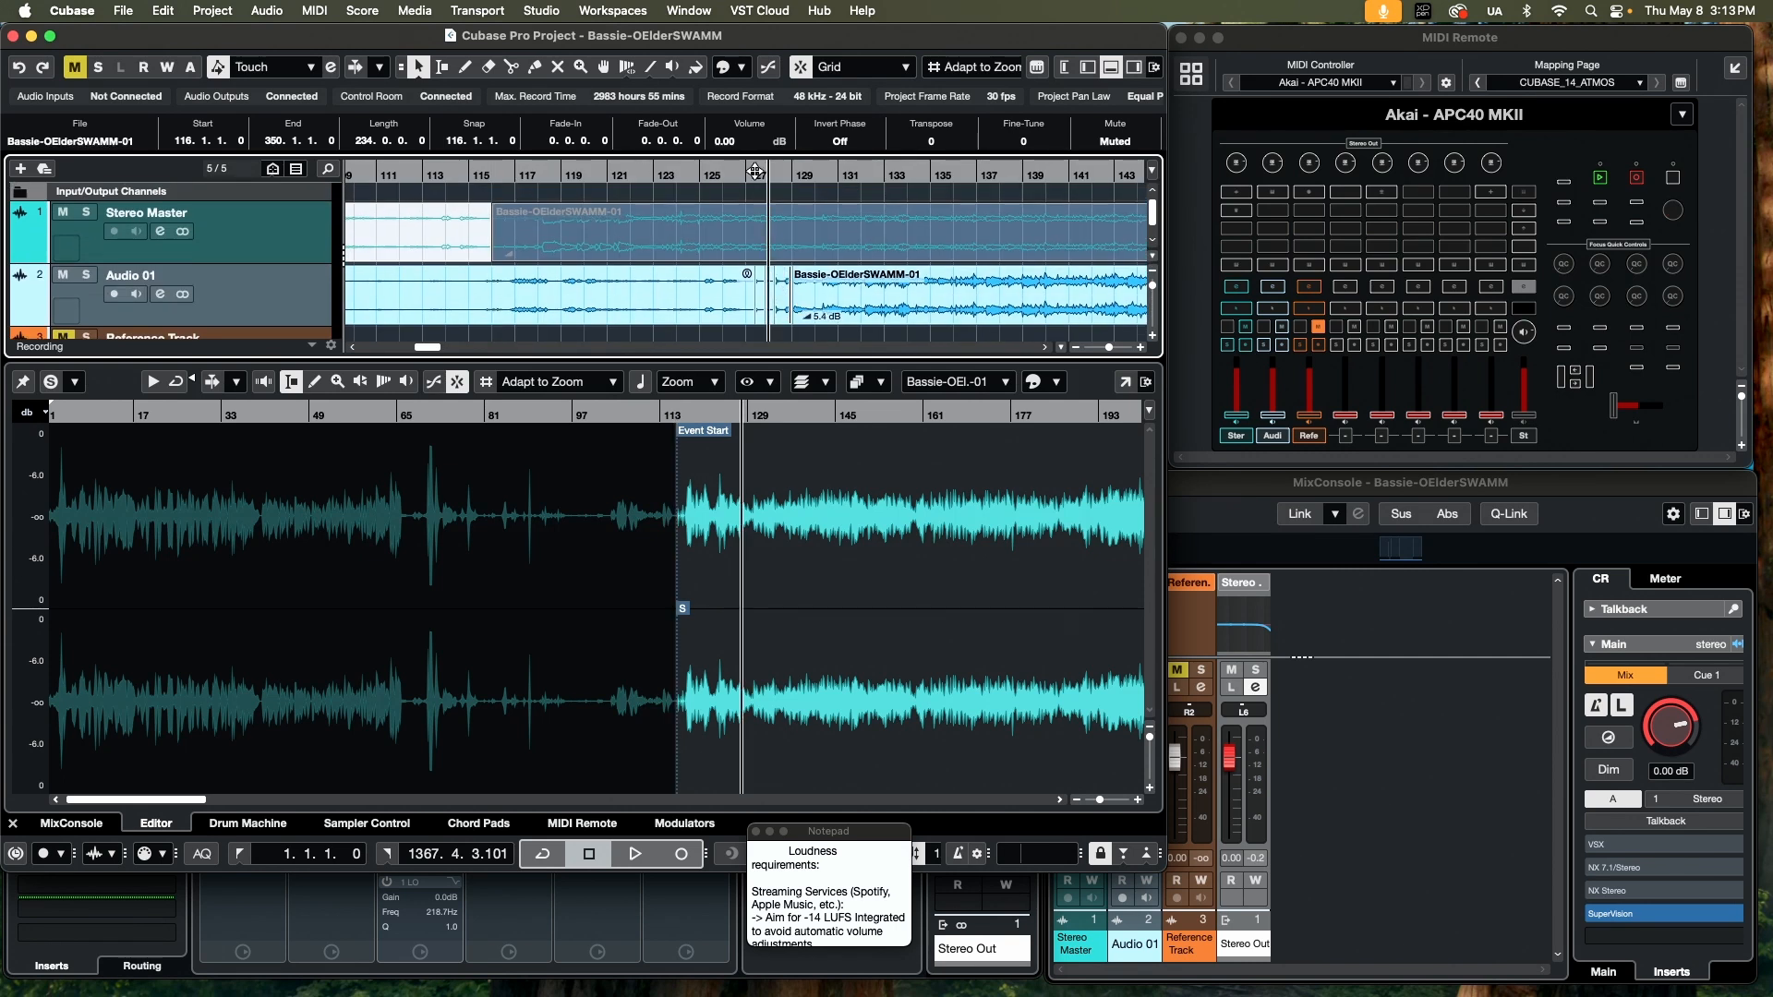
pyautogui.press('space')
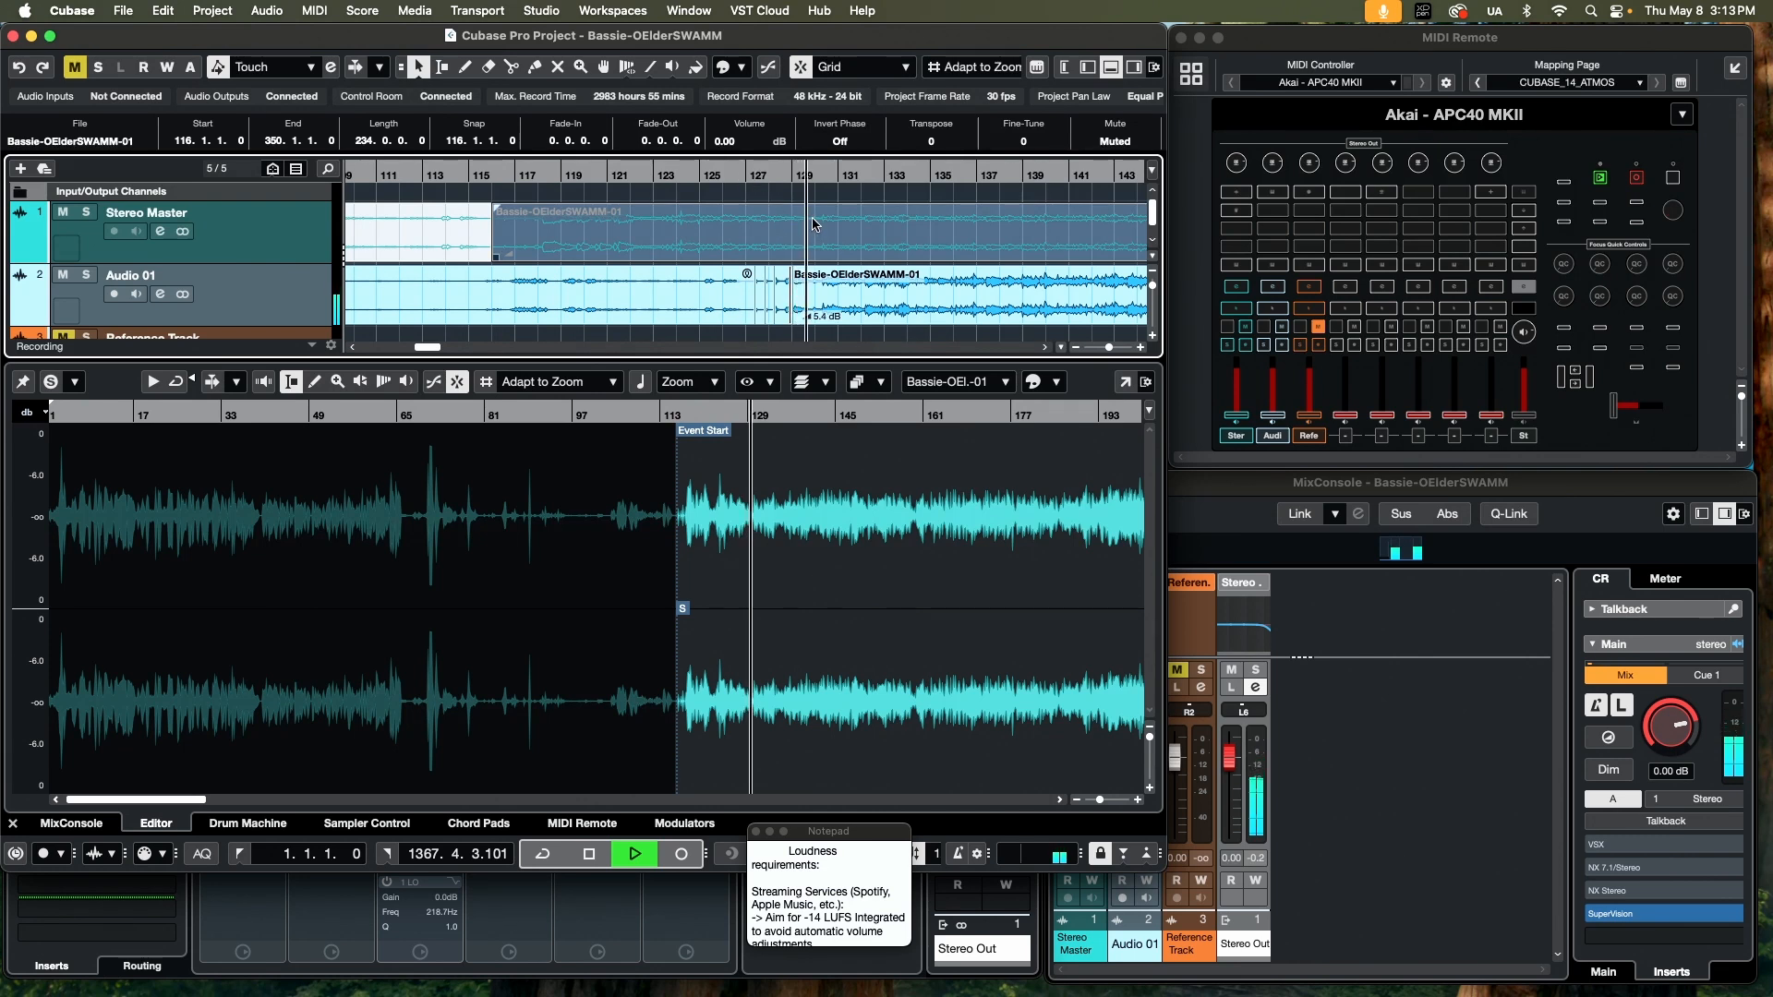
pyautogui.press('space')
pyautogui.scroll(-1, 814, 317)
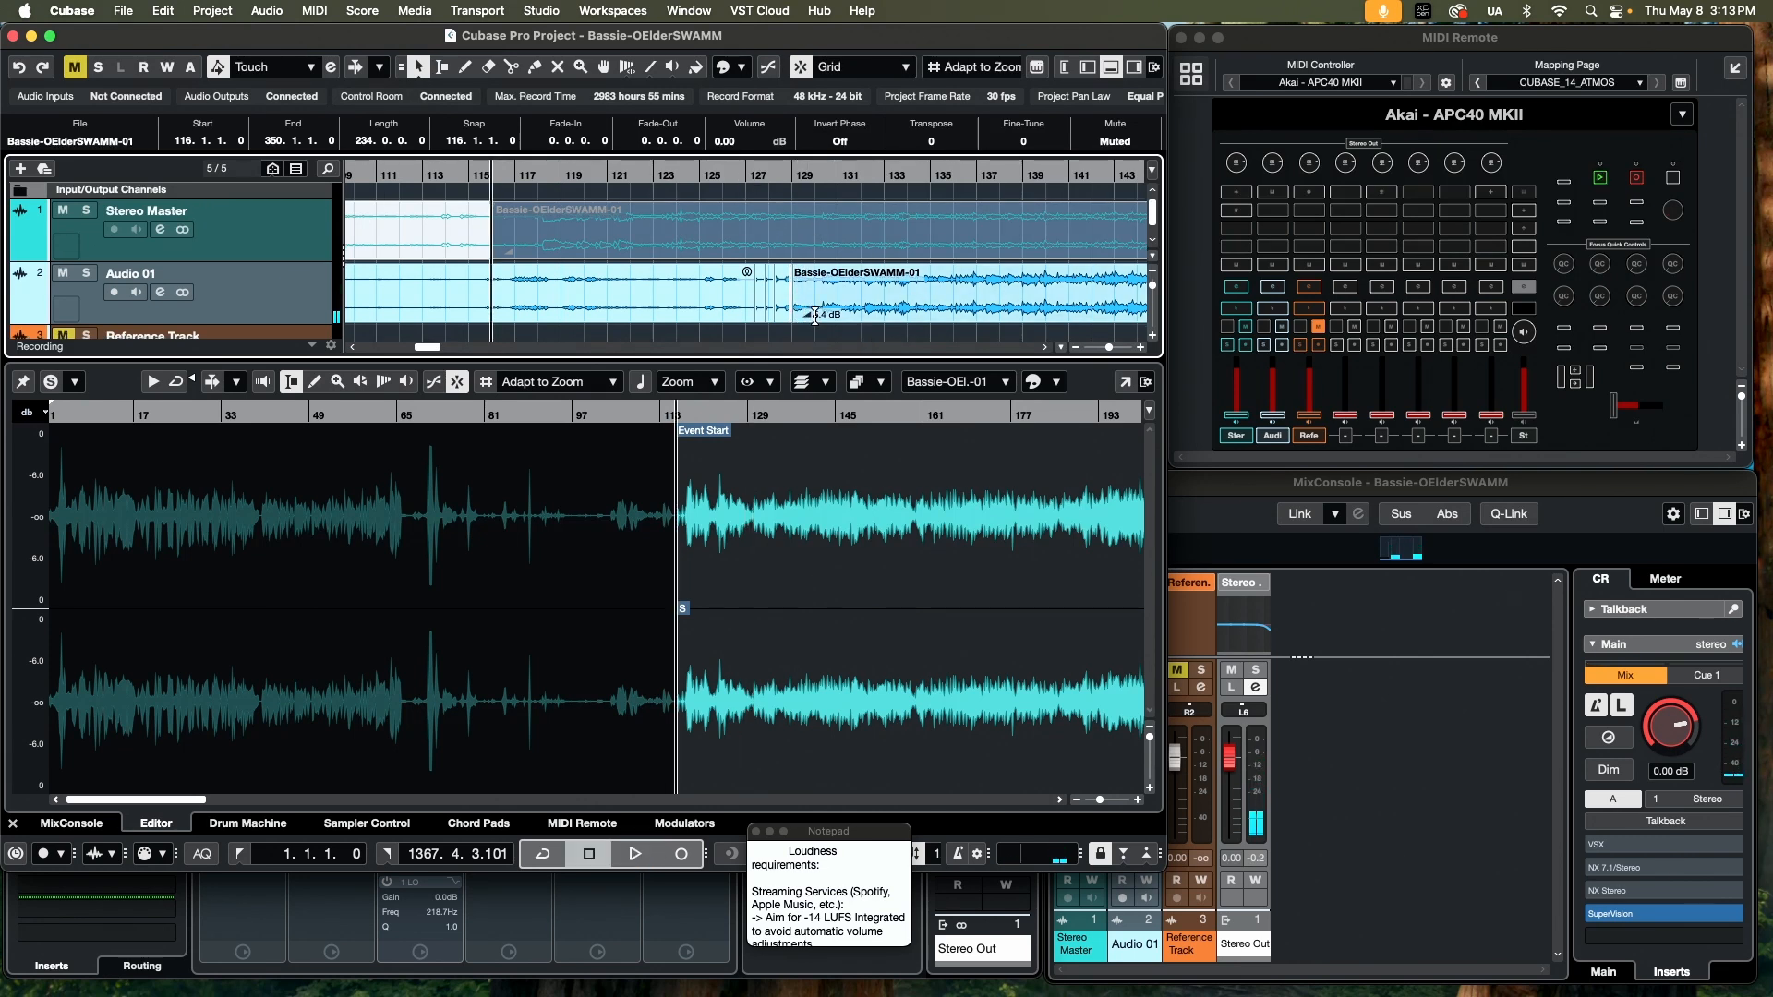
pyautogui.scroll(4, 816, 322)
pyautogui.scroll(-7, 816, 322)
pyautogui.scroll(3, 816, 321)
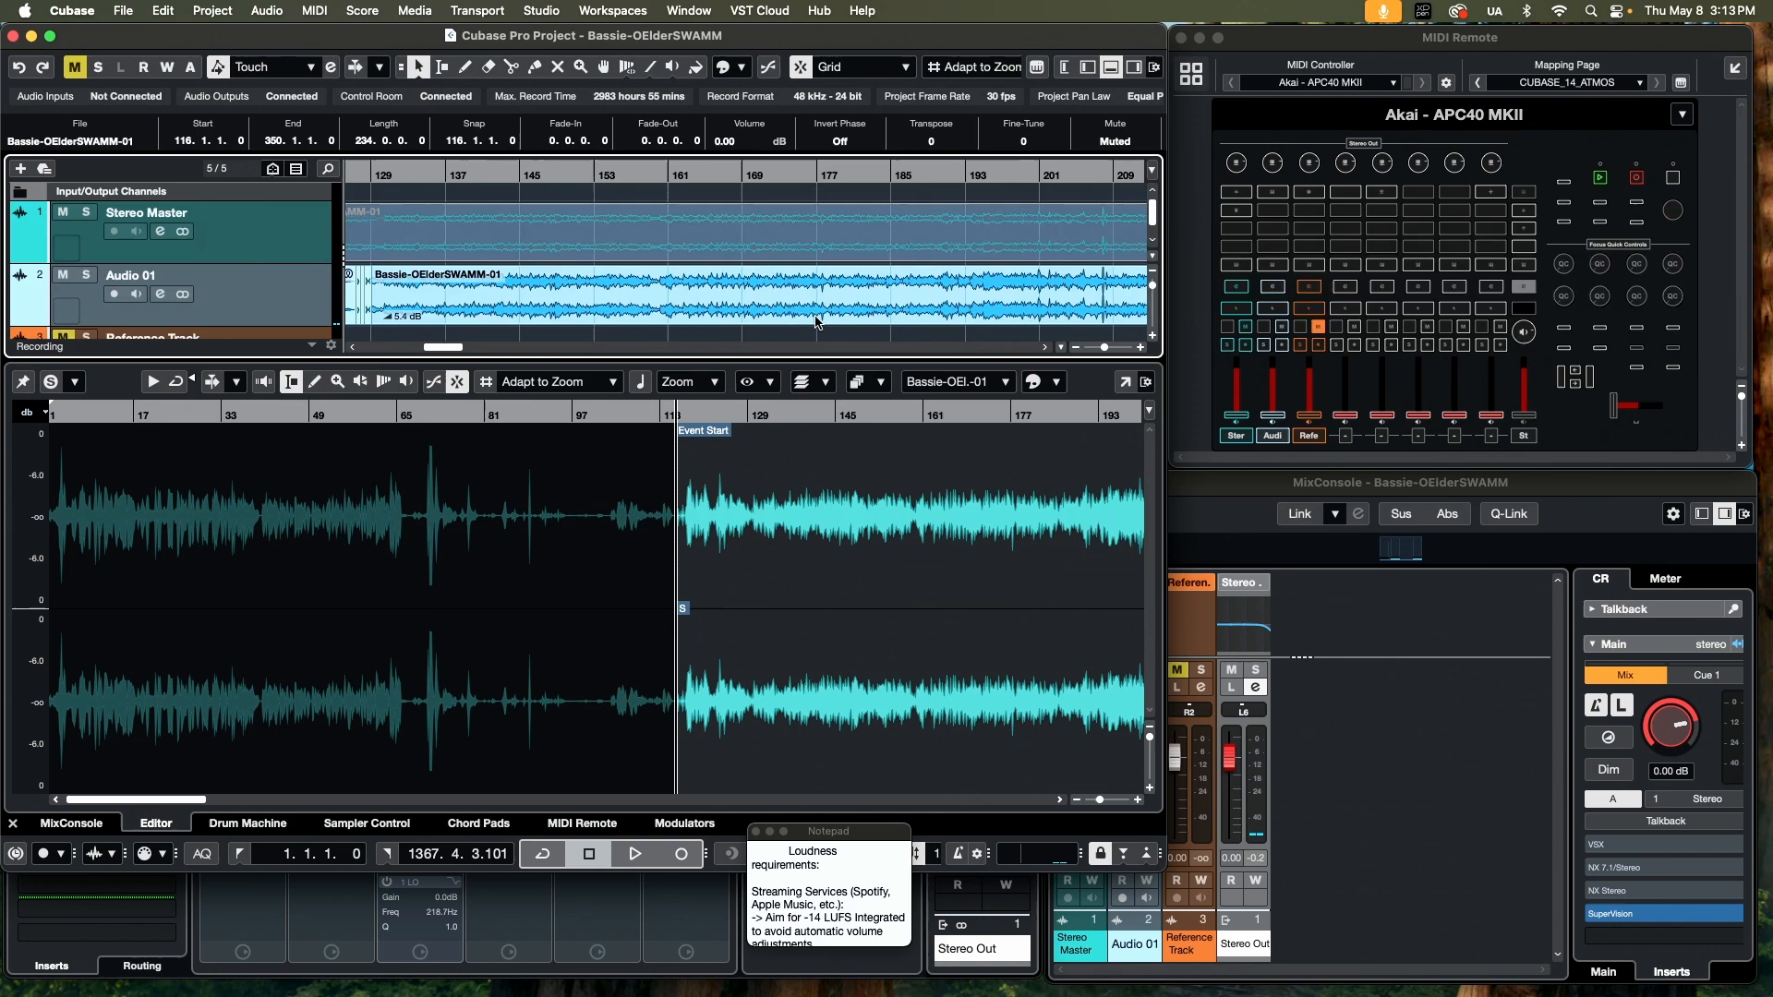
pyautogui.scroll(-10, 816, 321)
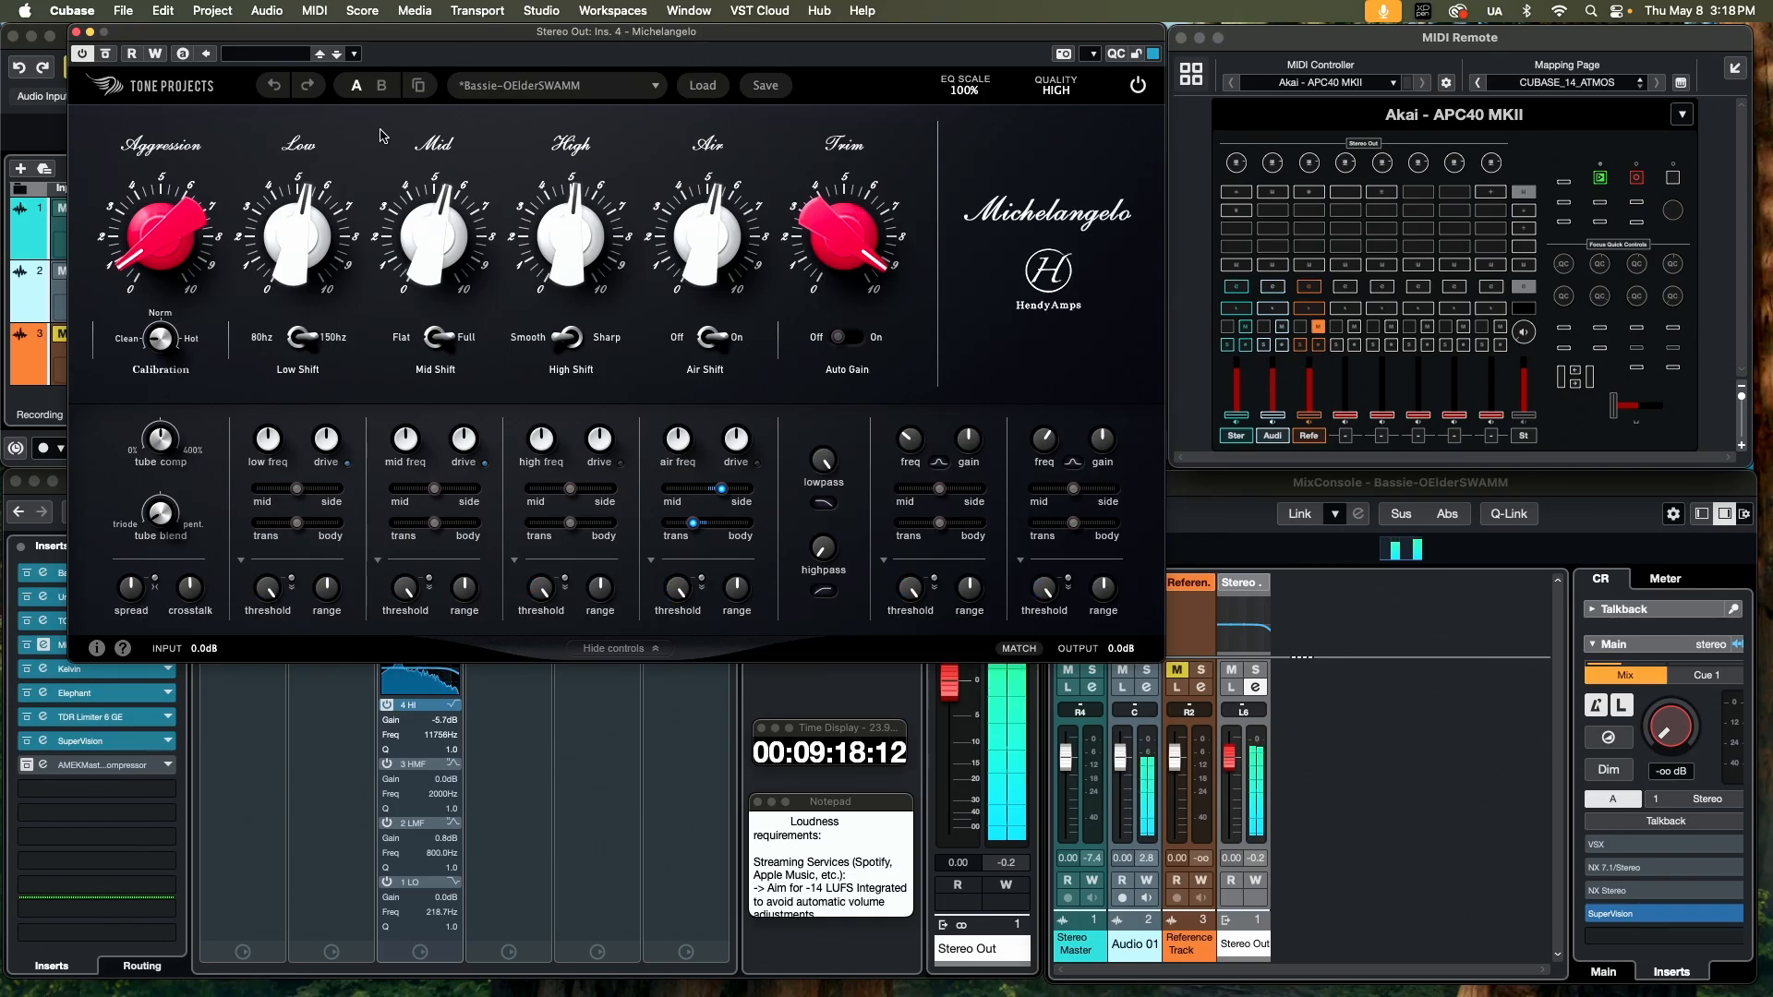
# - Close the Elephant plug-in window and stop the project playback
pyautogui.moveTo(436, 203)
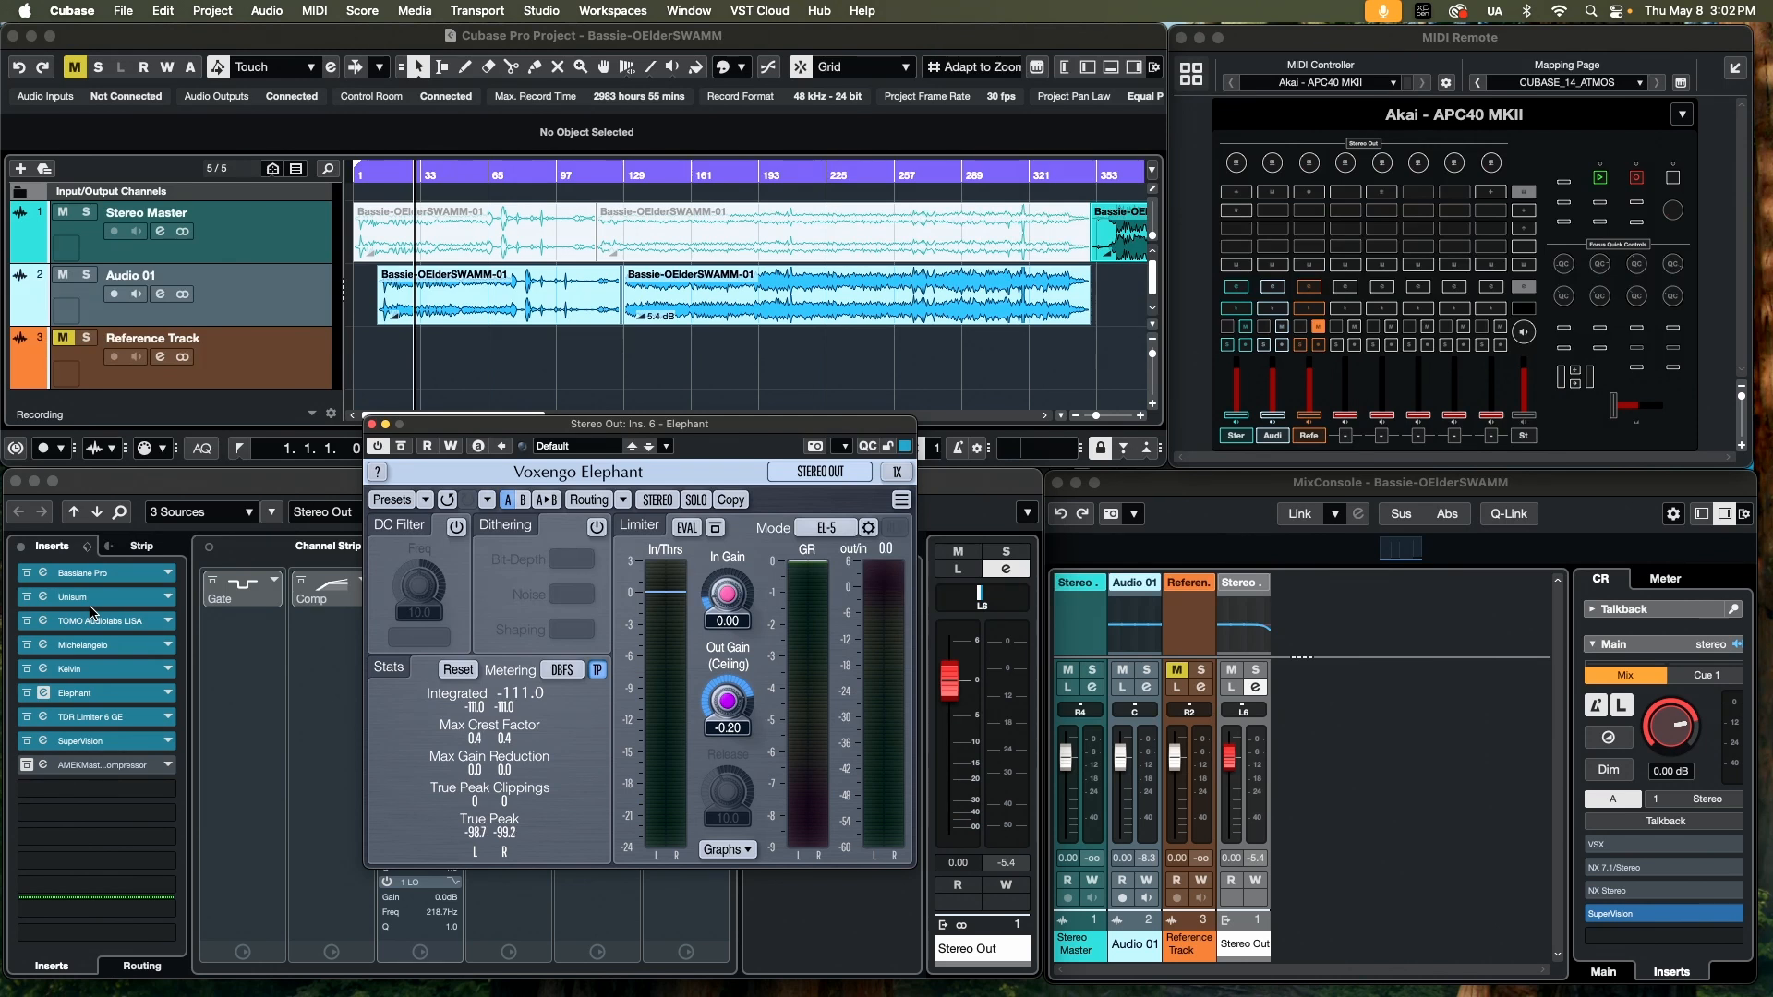
pyautogui.press('super+w')
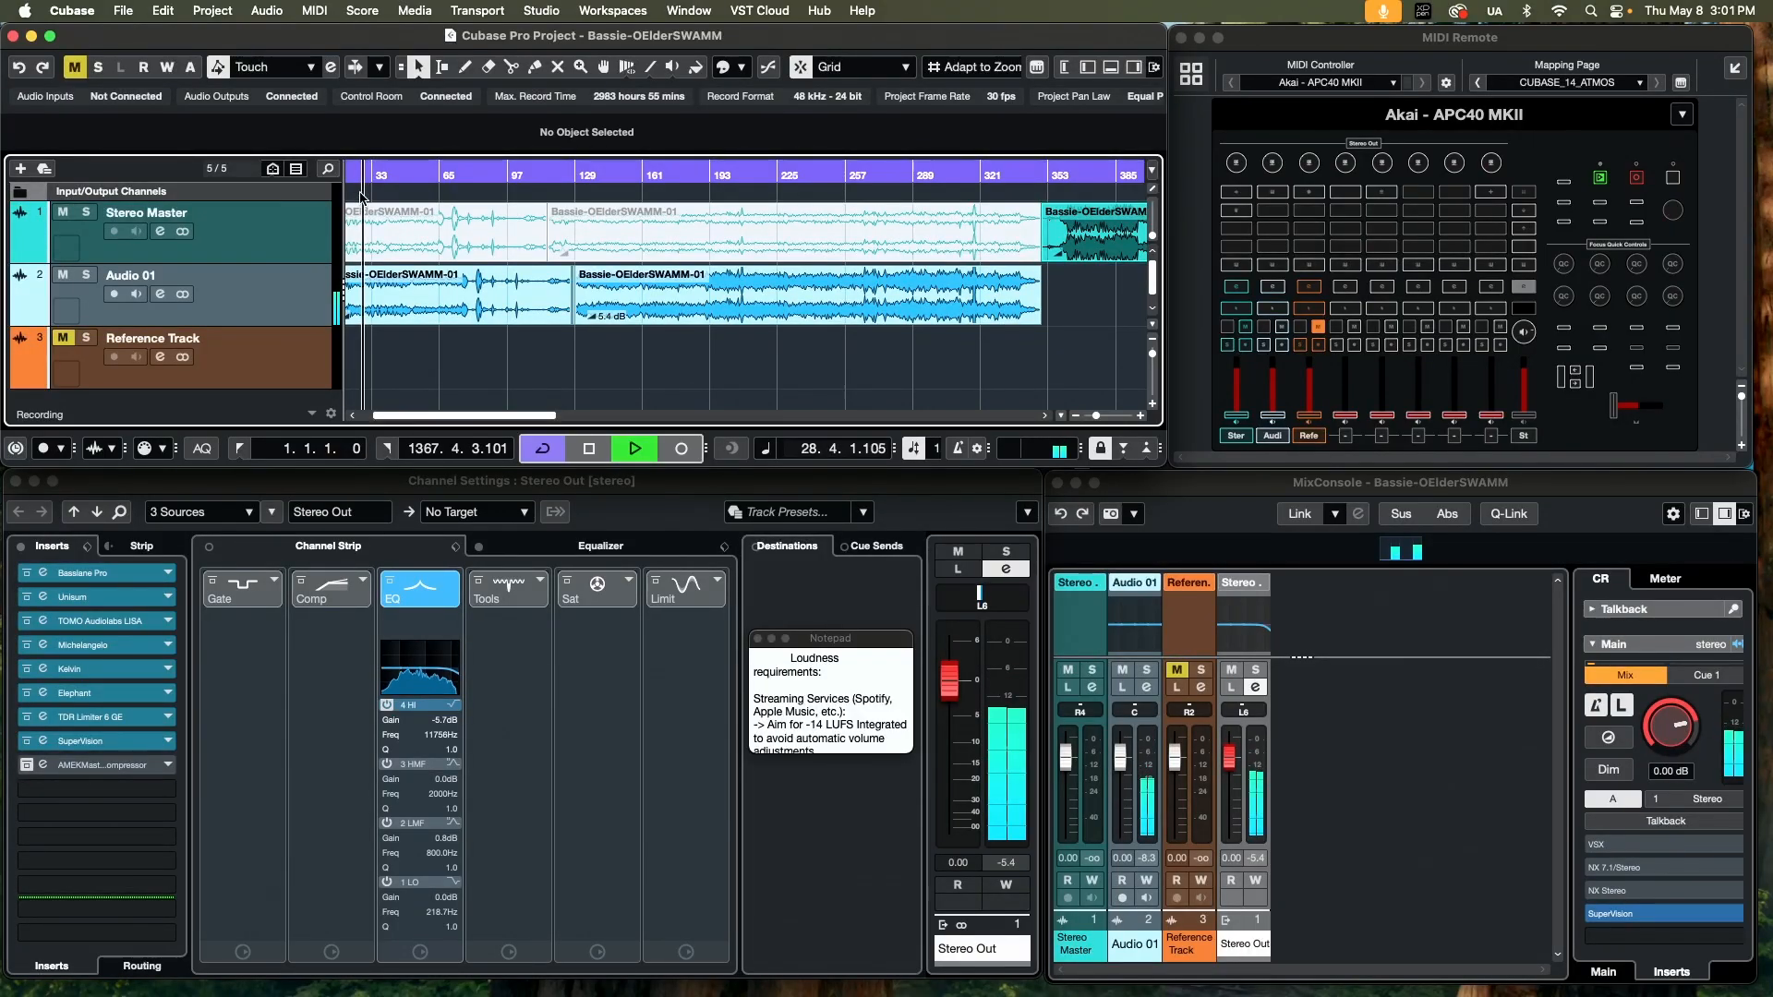
pyautogui.press('space')
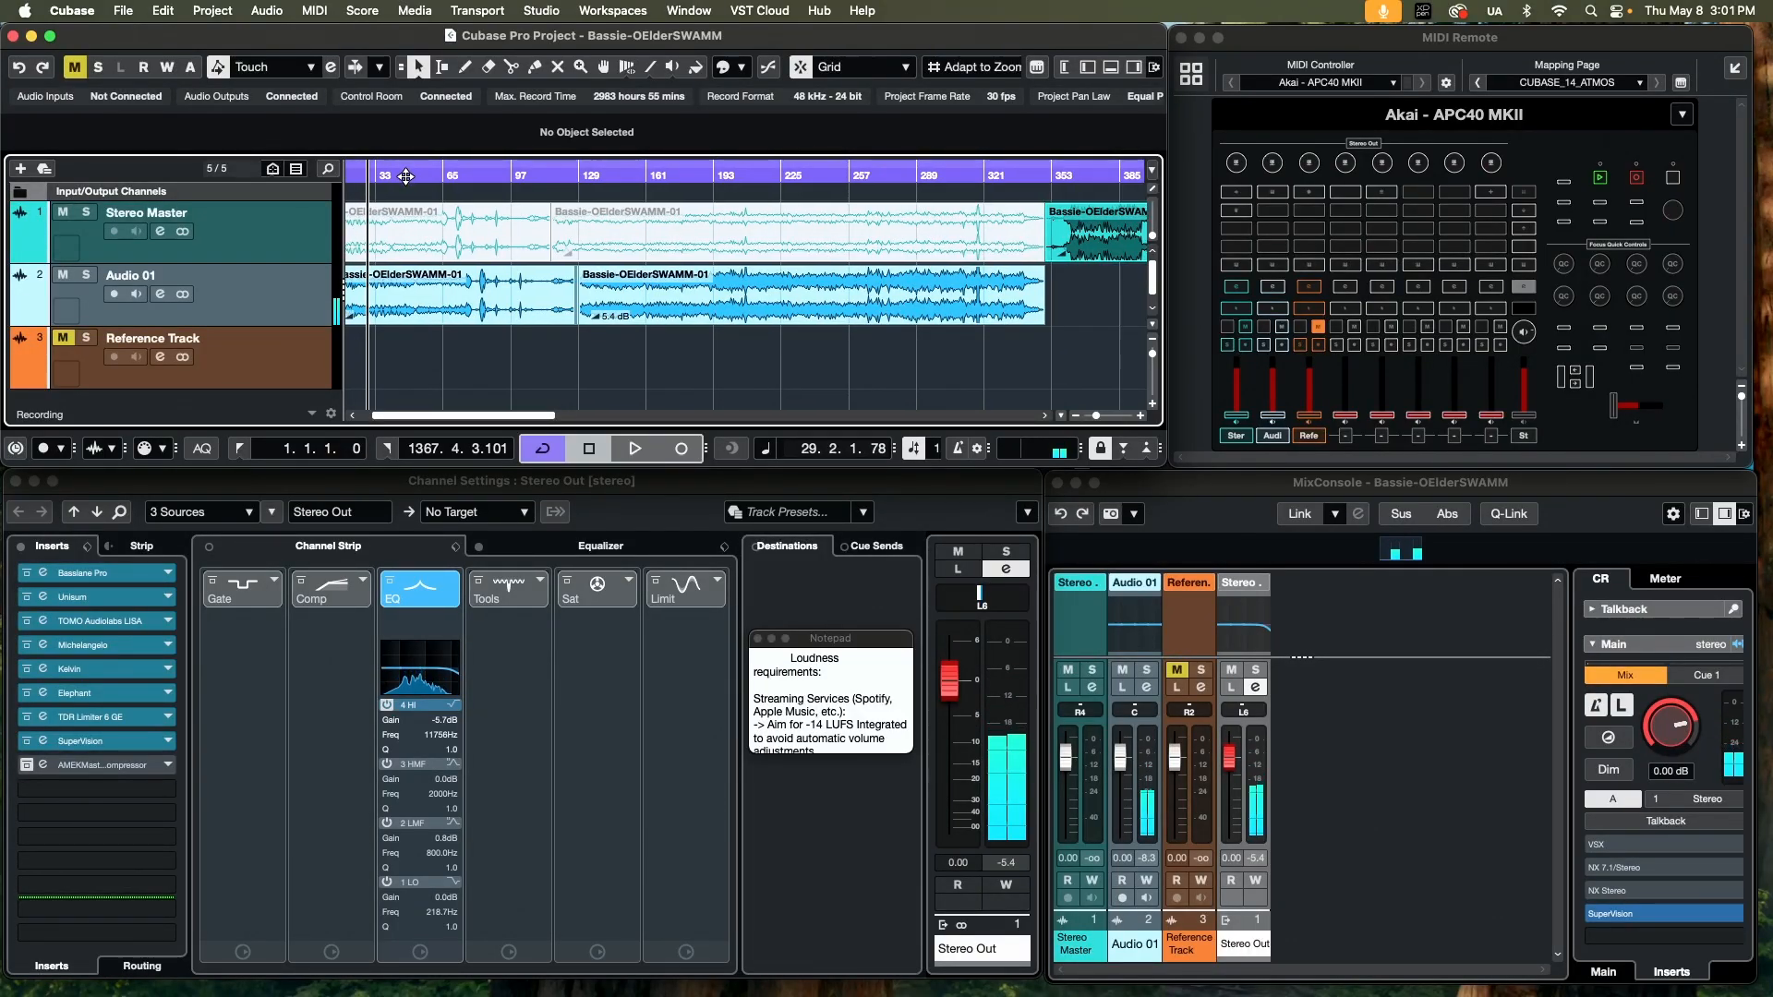
pyautogui.hscroll(-3, 406, 176)
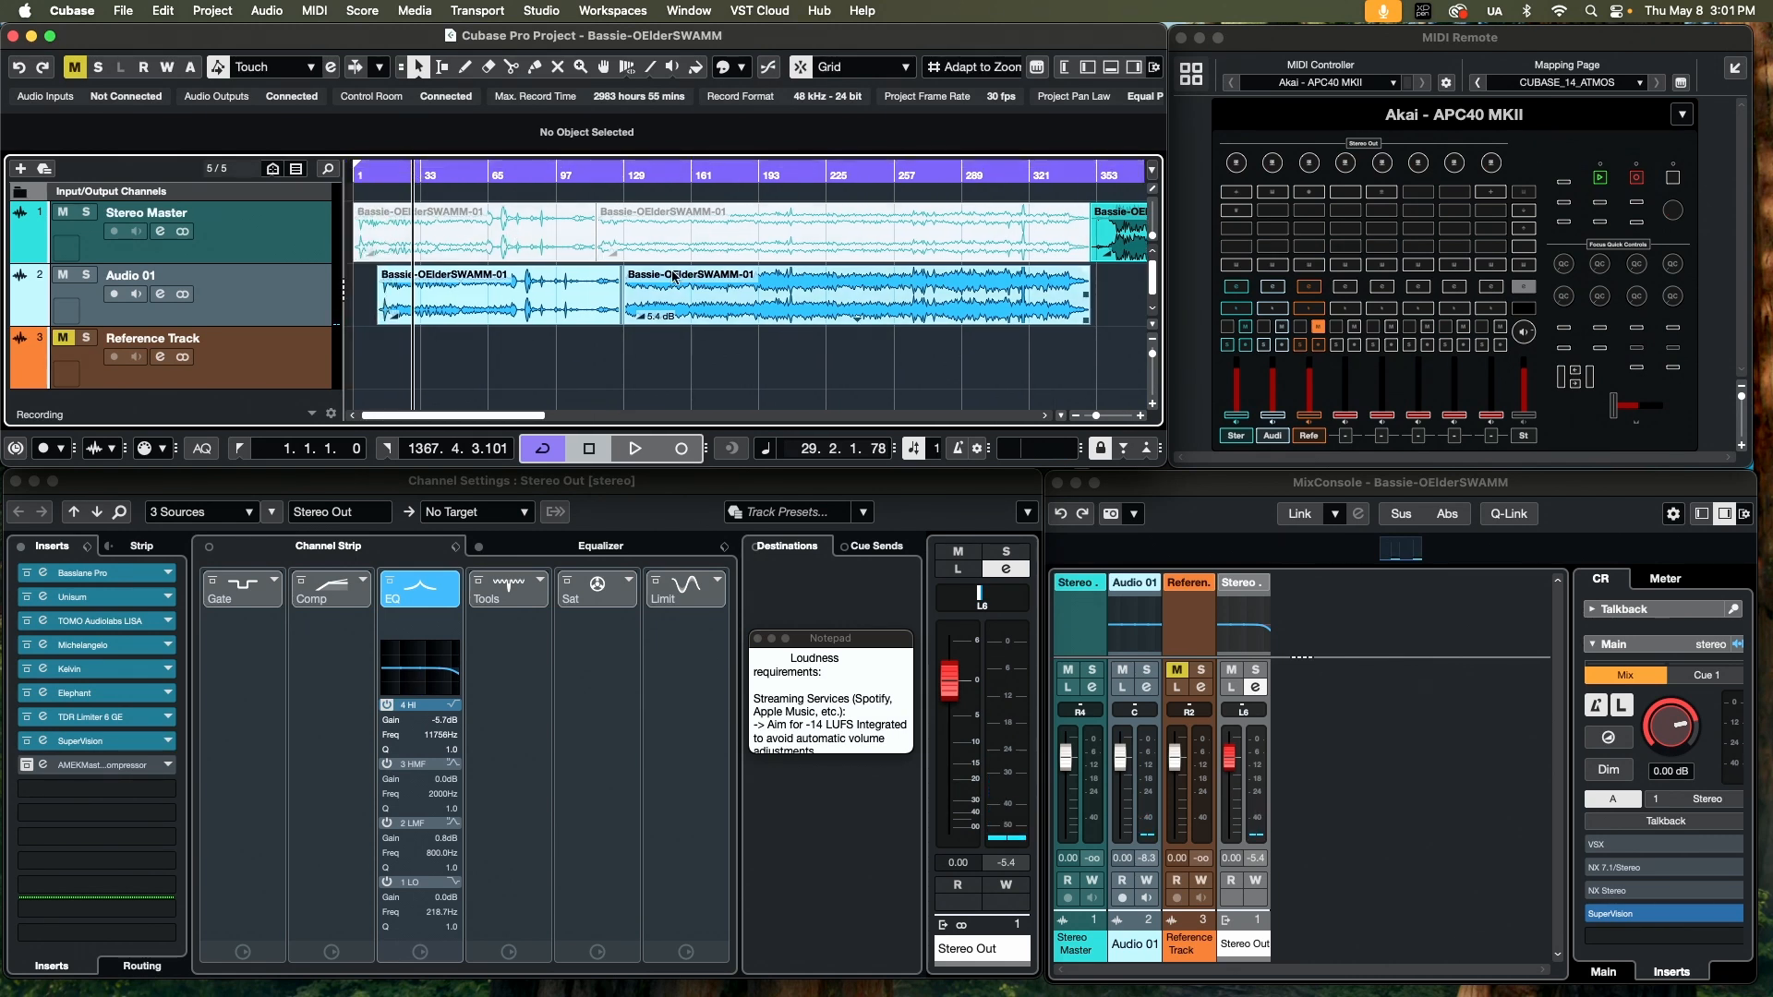
# - Select the first long event on the Audio 01 track and open it with the SpectraLayers extension
pyautogui.click(448, 322)
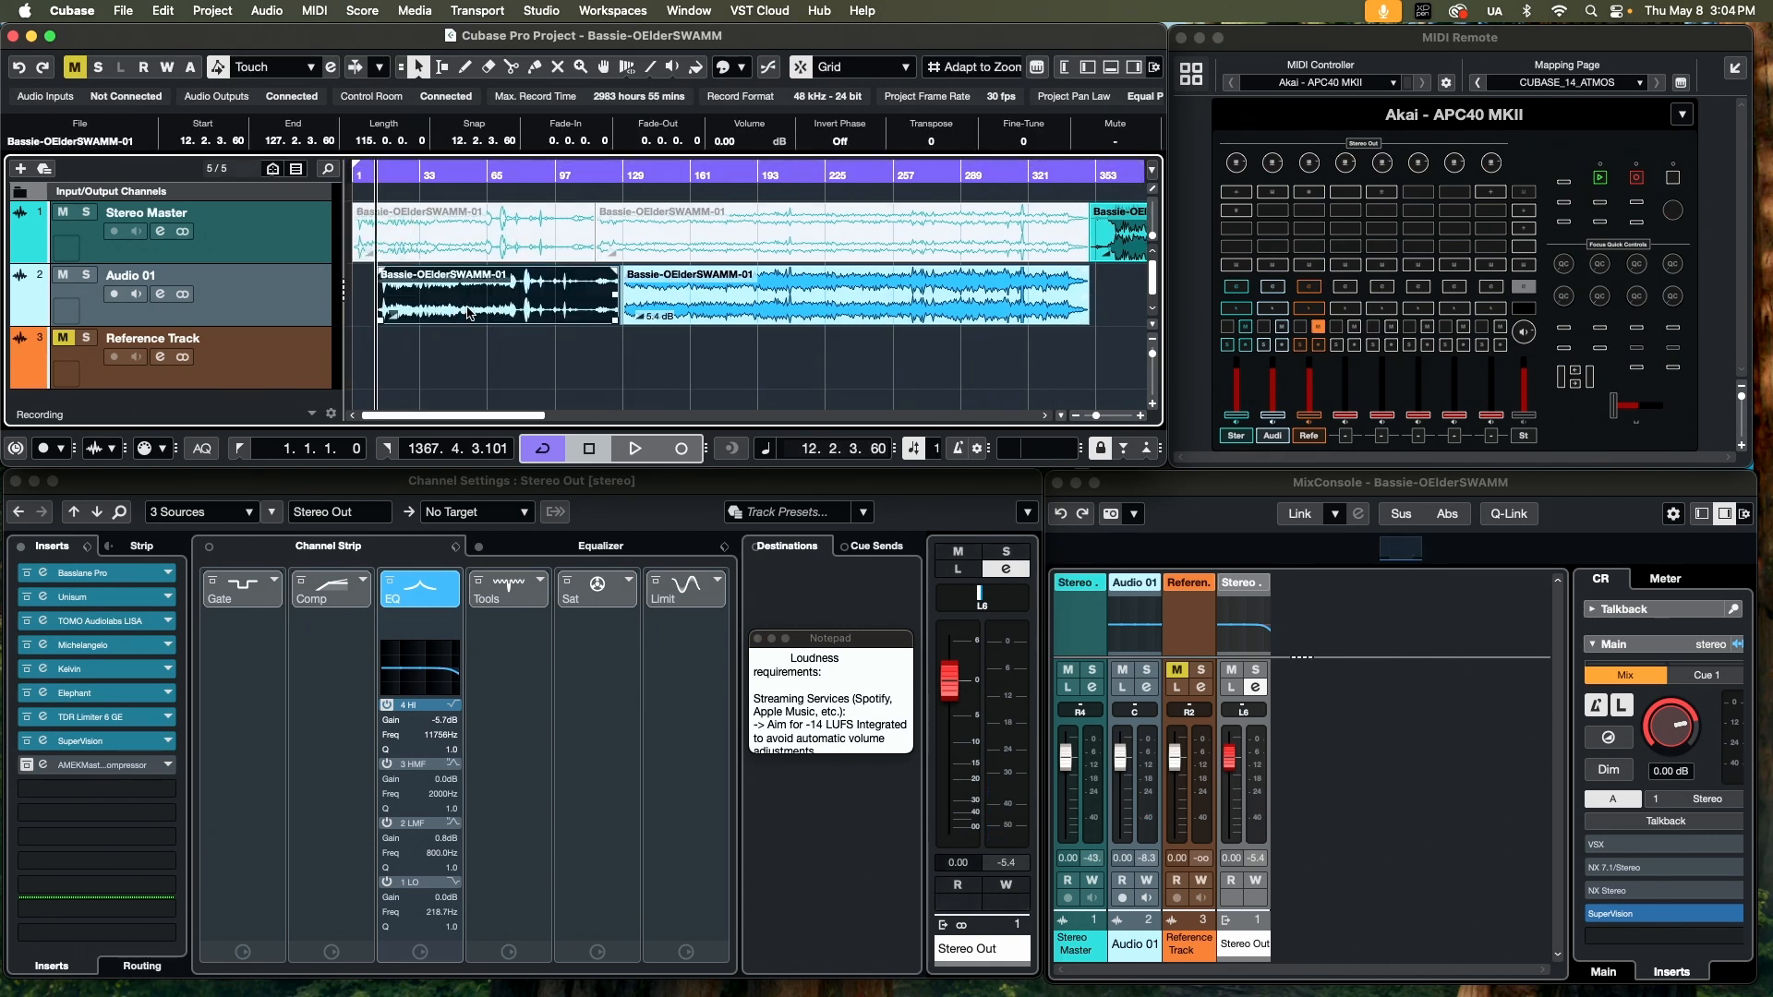
pyautogui.hscroll(2, 449, 314)
pyautogui.hscroll(-2, 449, 308)
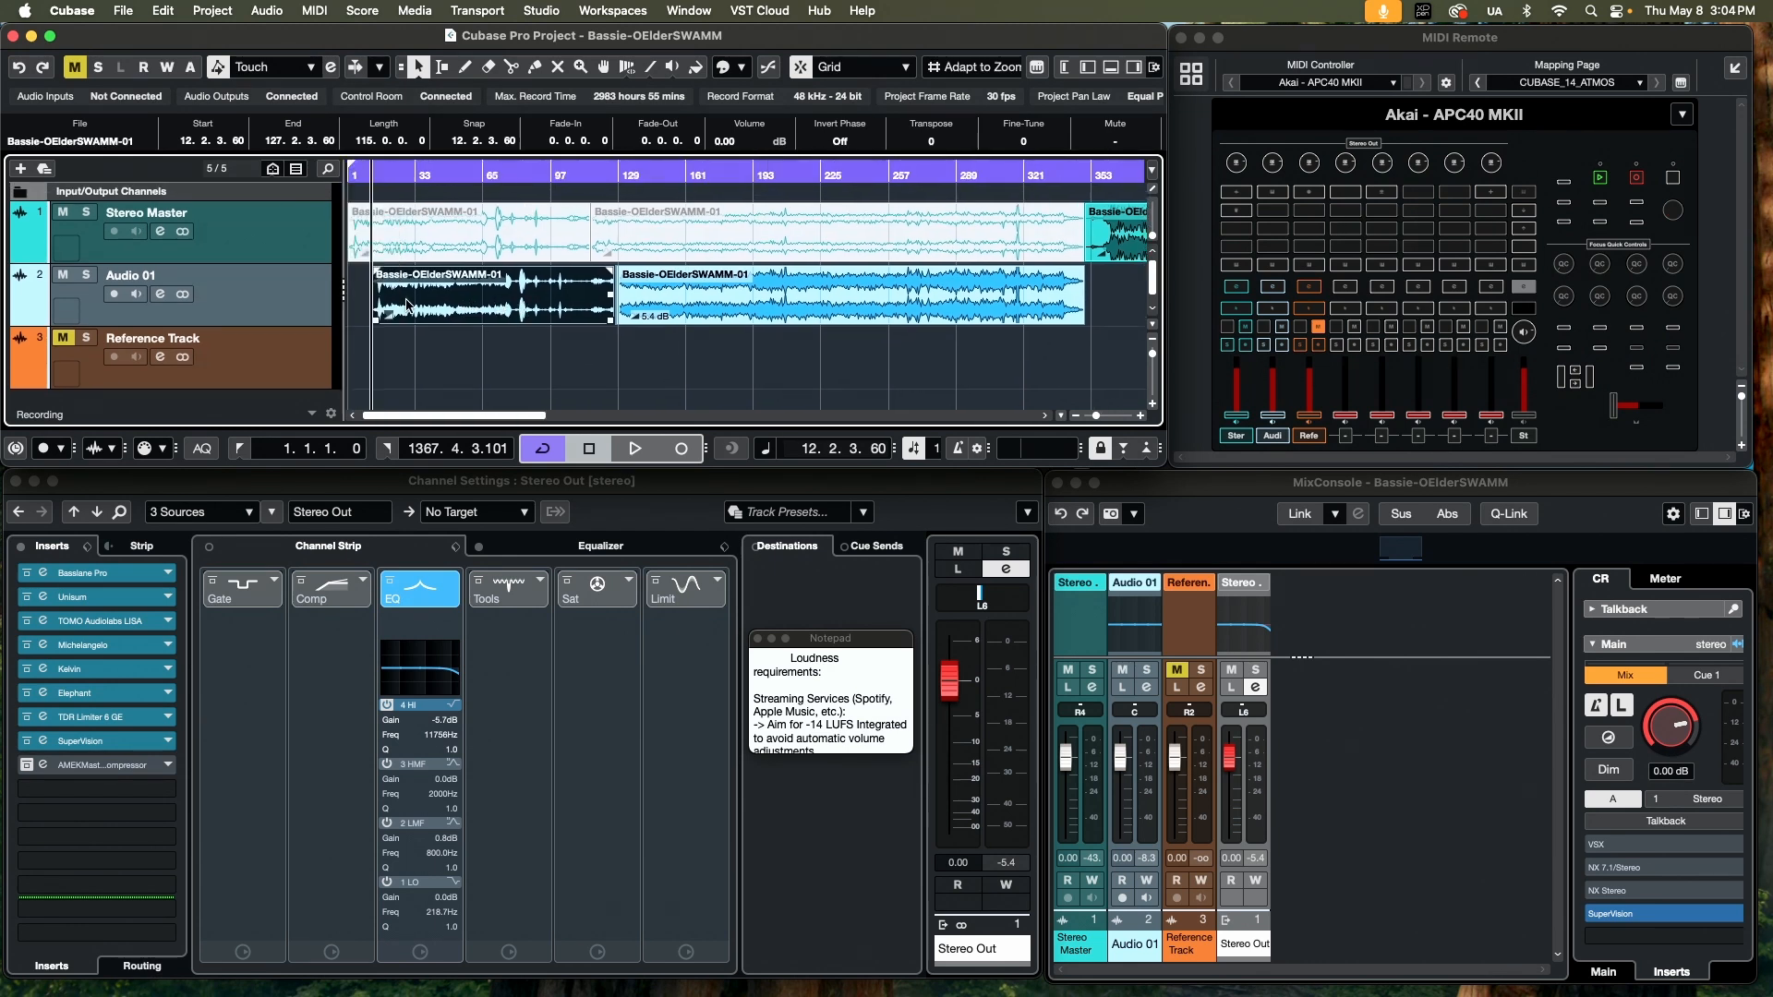
pyautogui.hscroll(-2, 451, 311)
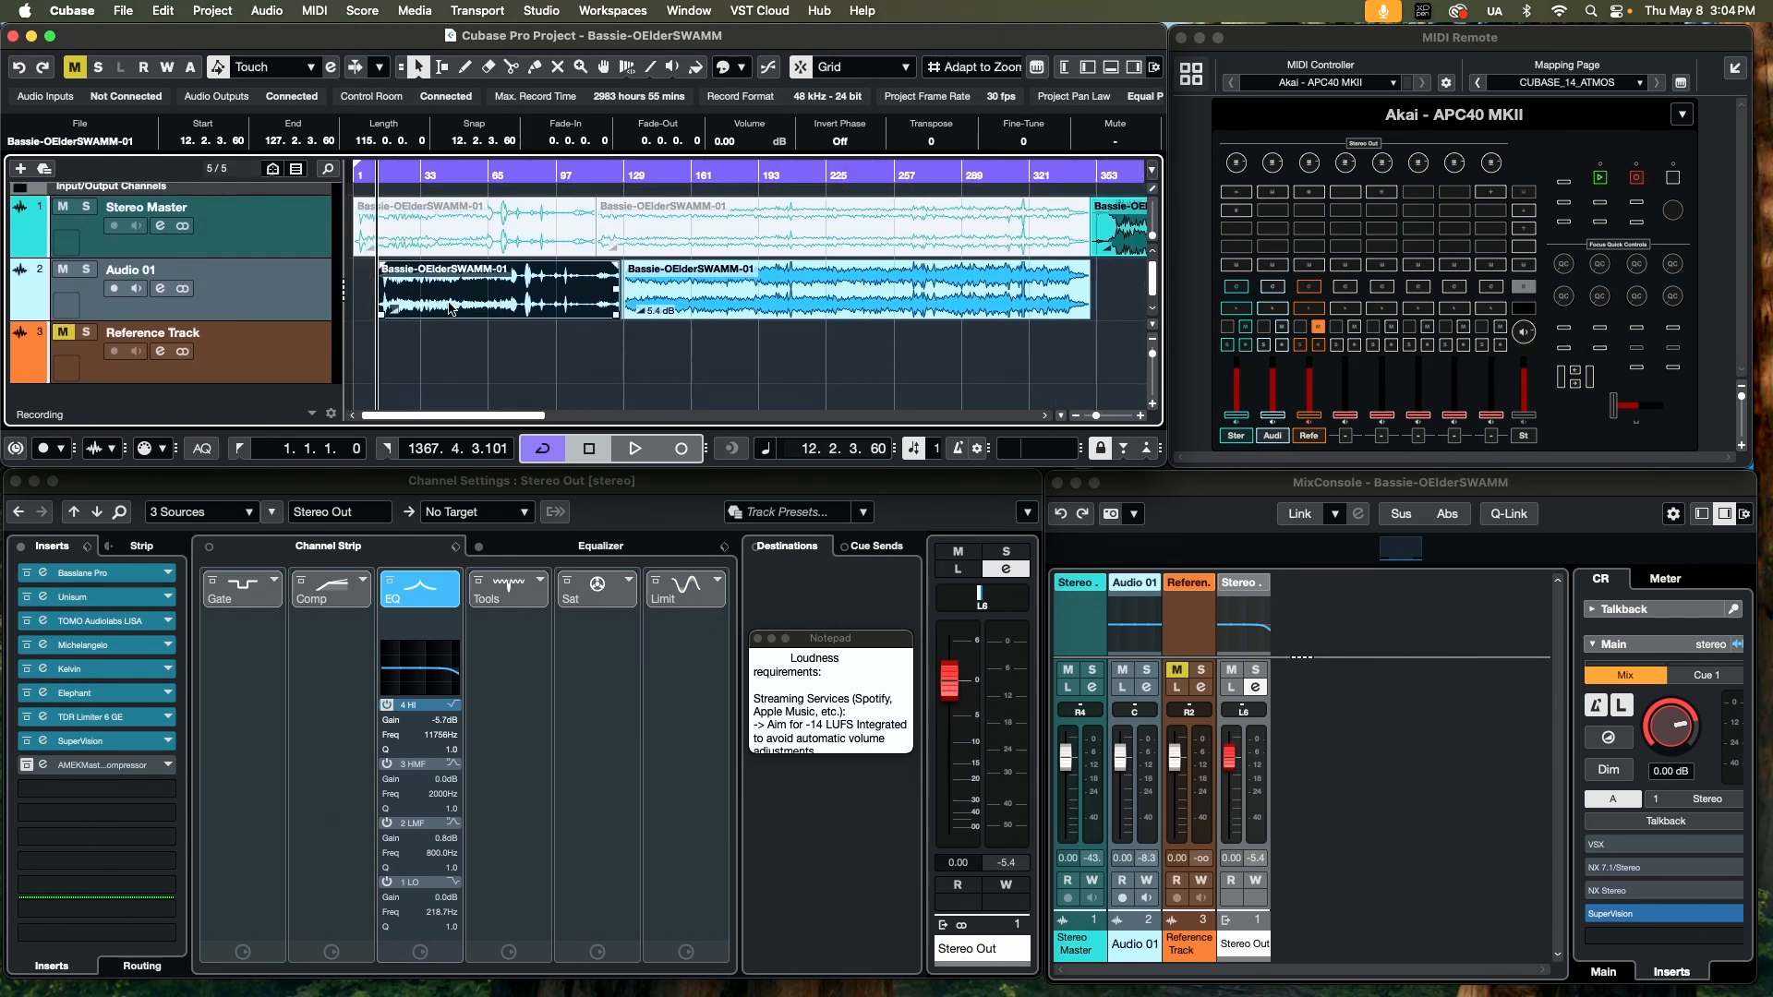
pyautogui.rightClick(459, 307)
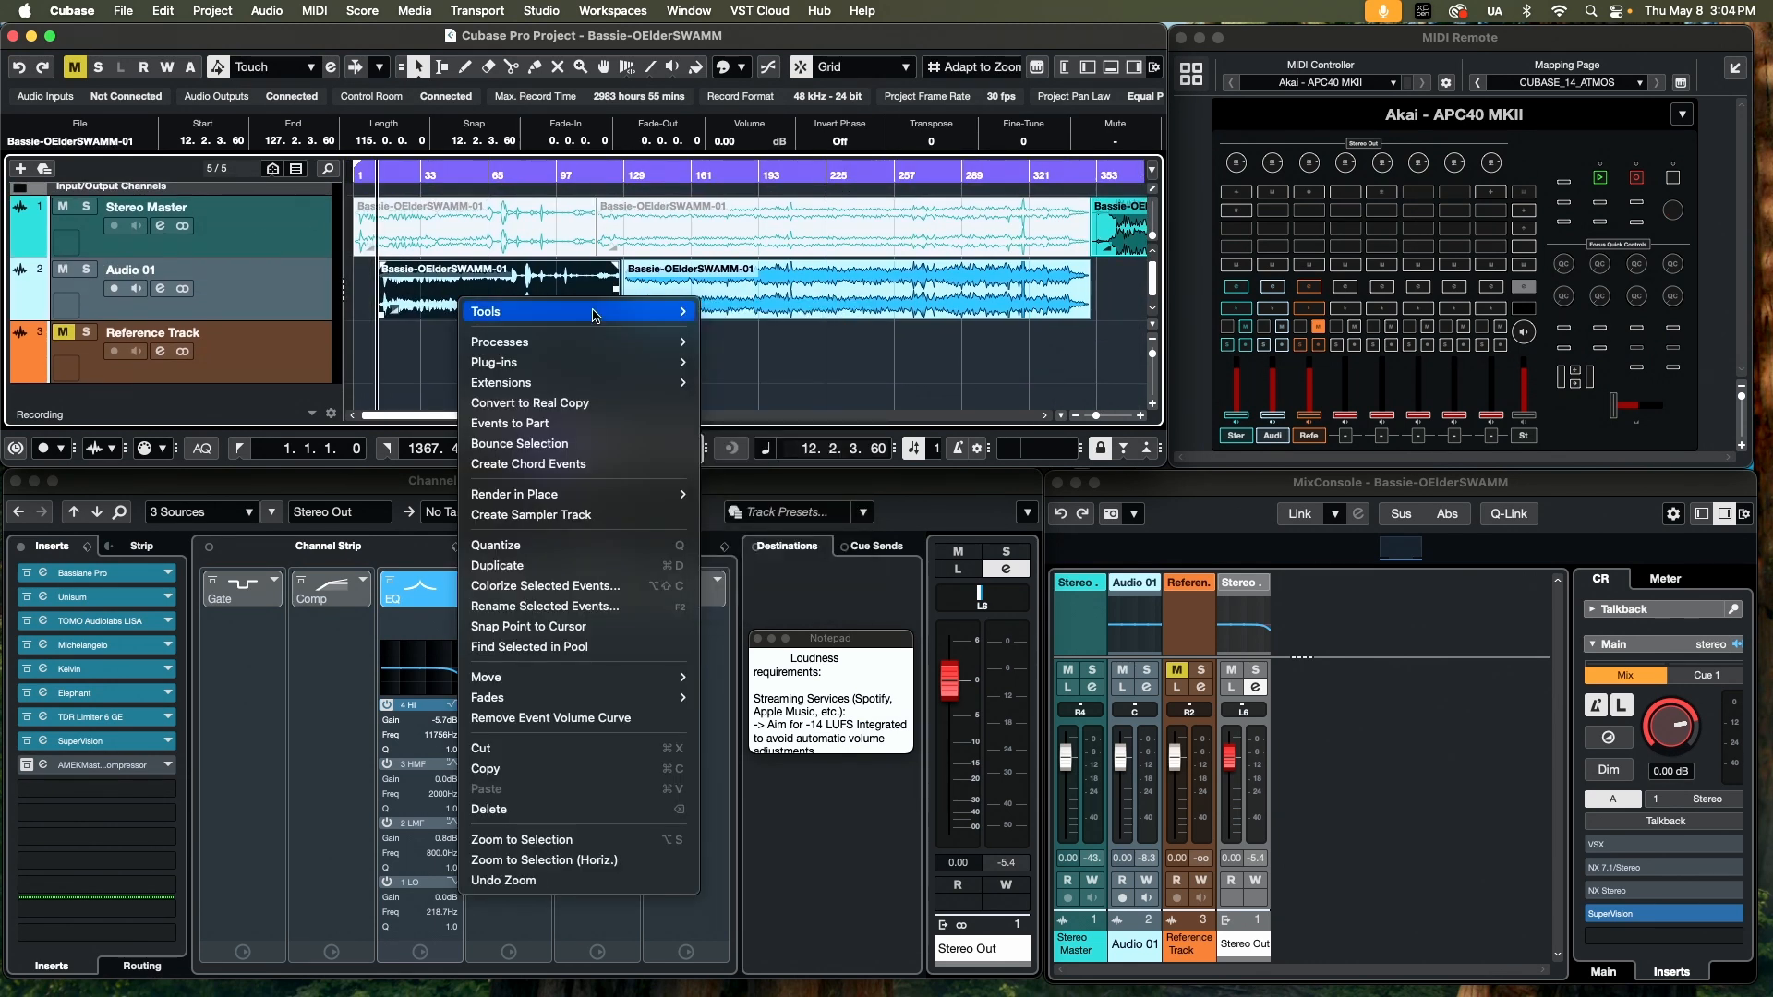
pyautogui.moveTo(594, 315)
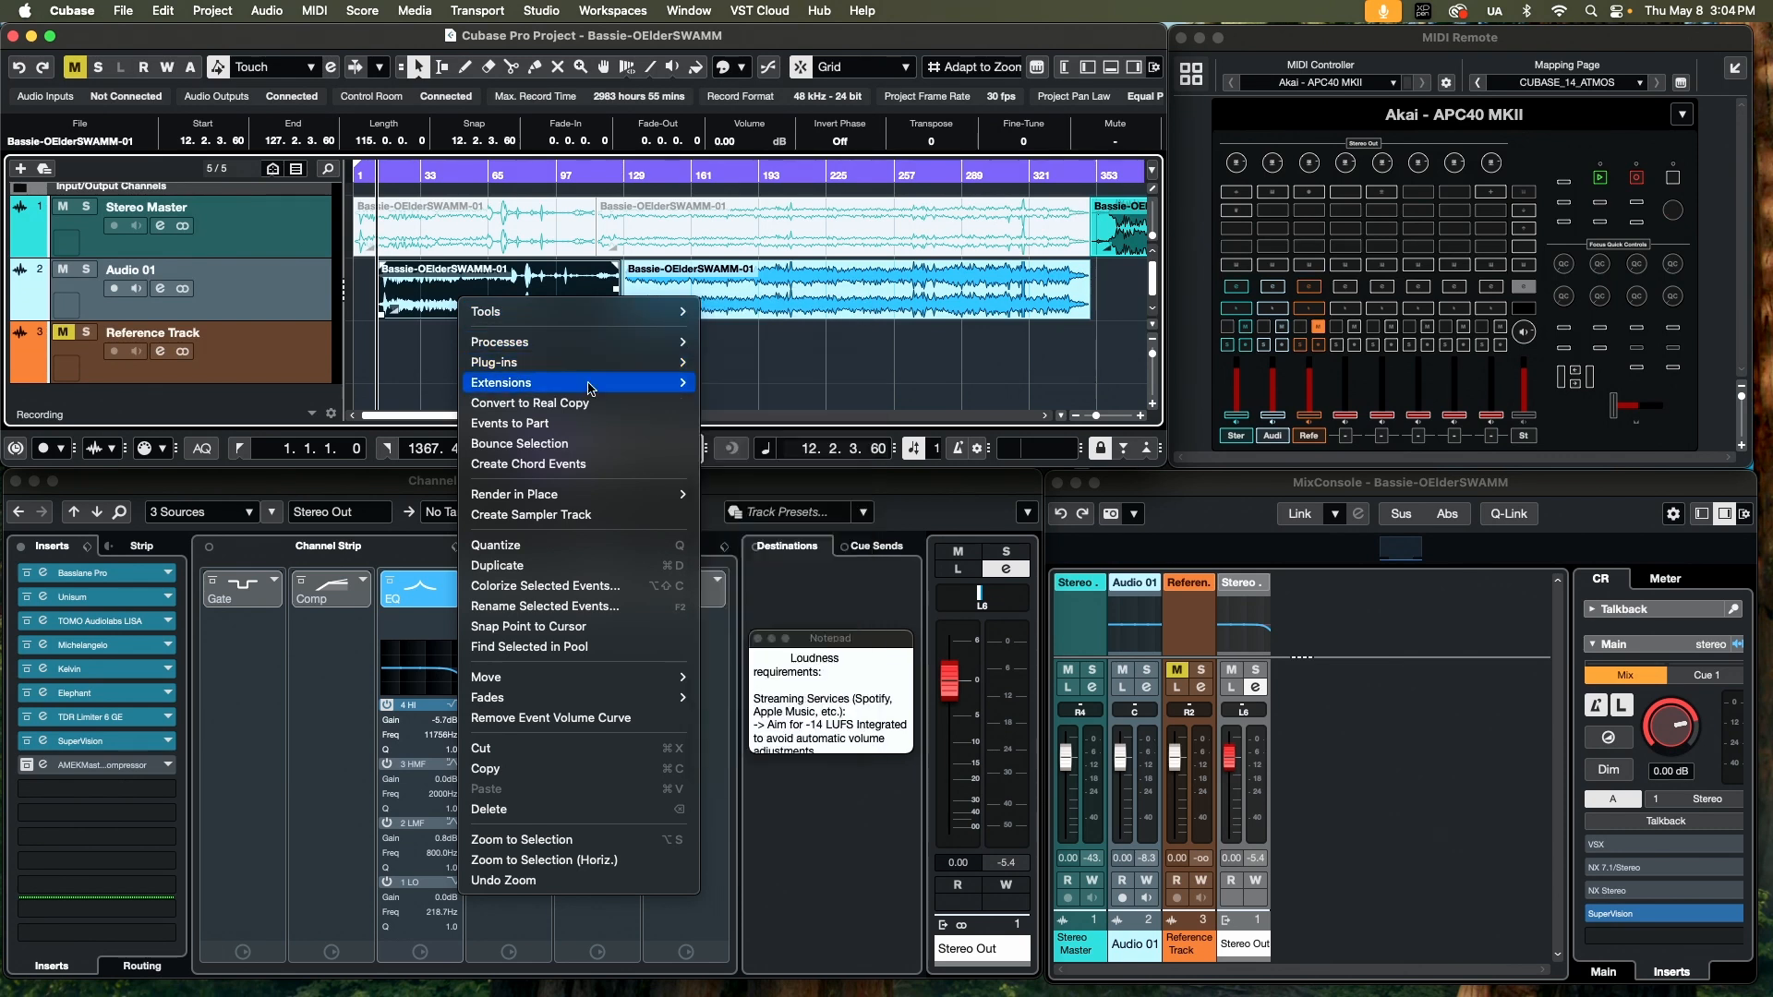
pyautogui.moveTo(589, 389)
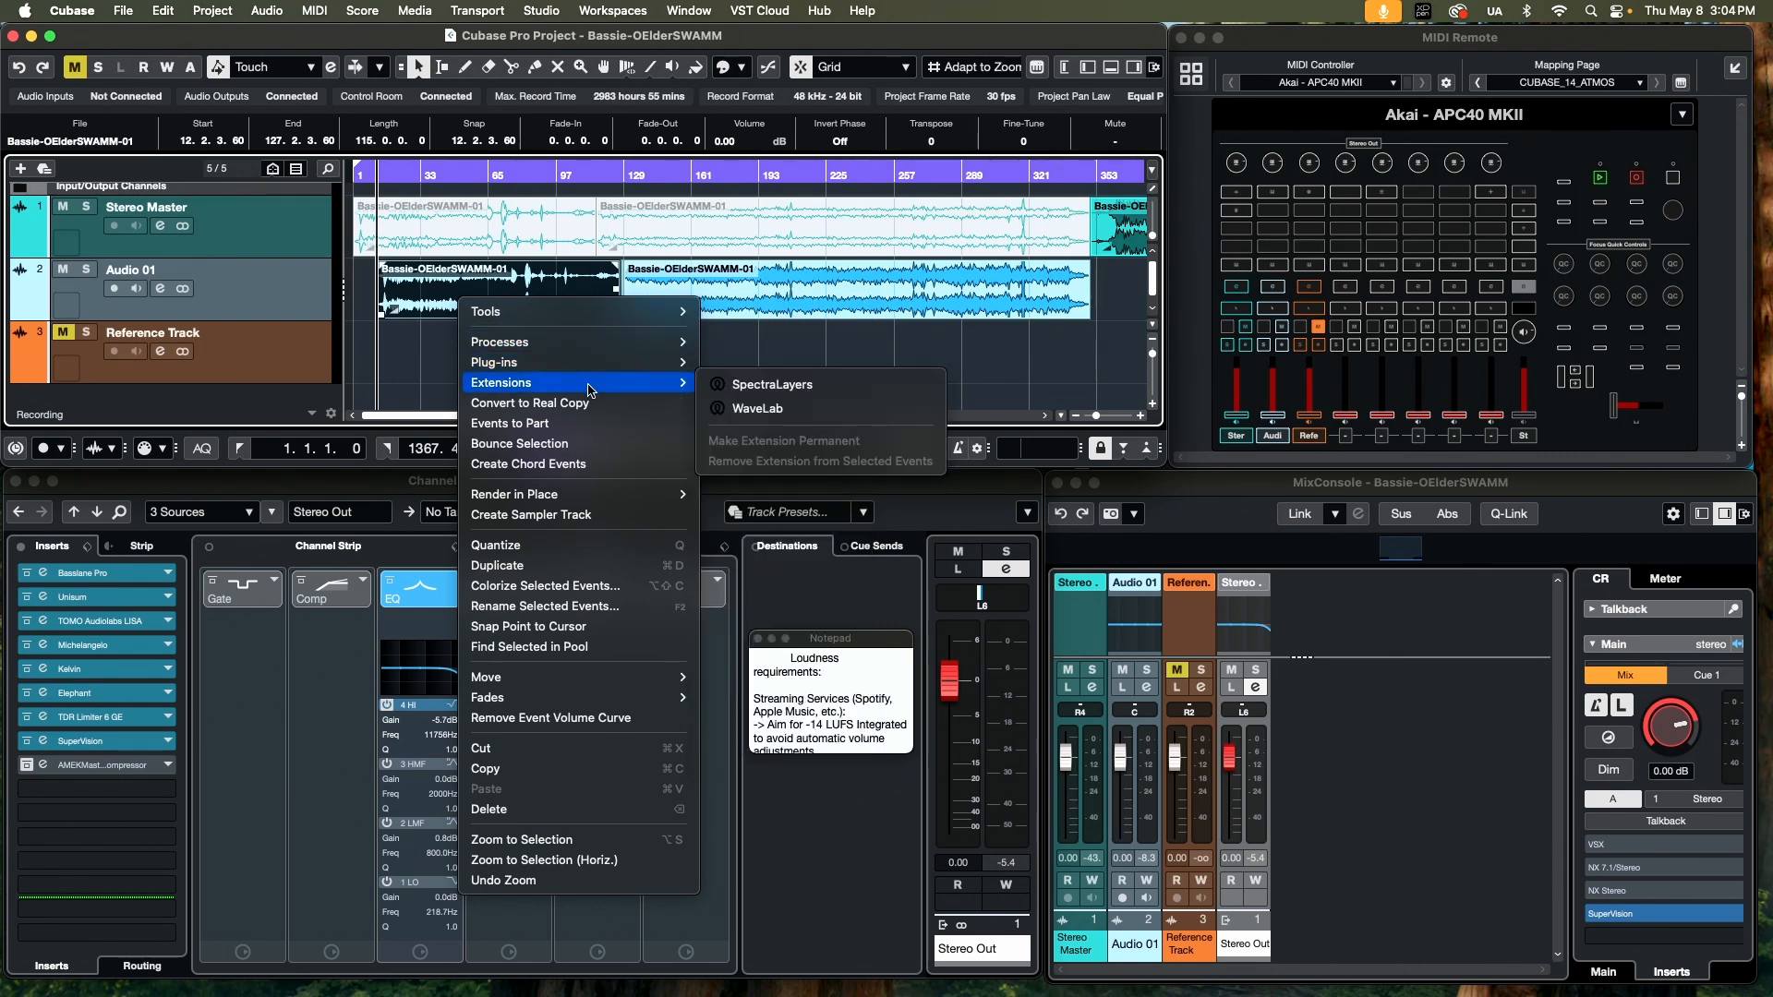
pyautogui.click(786, 387)
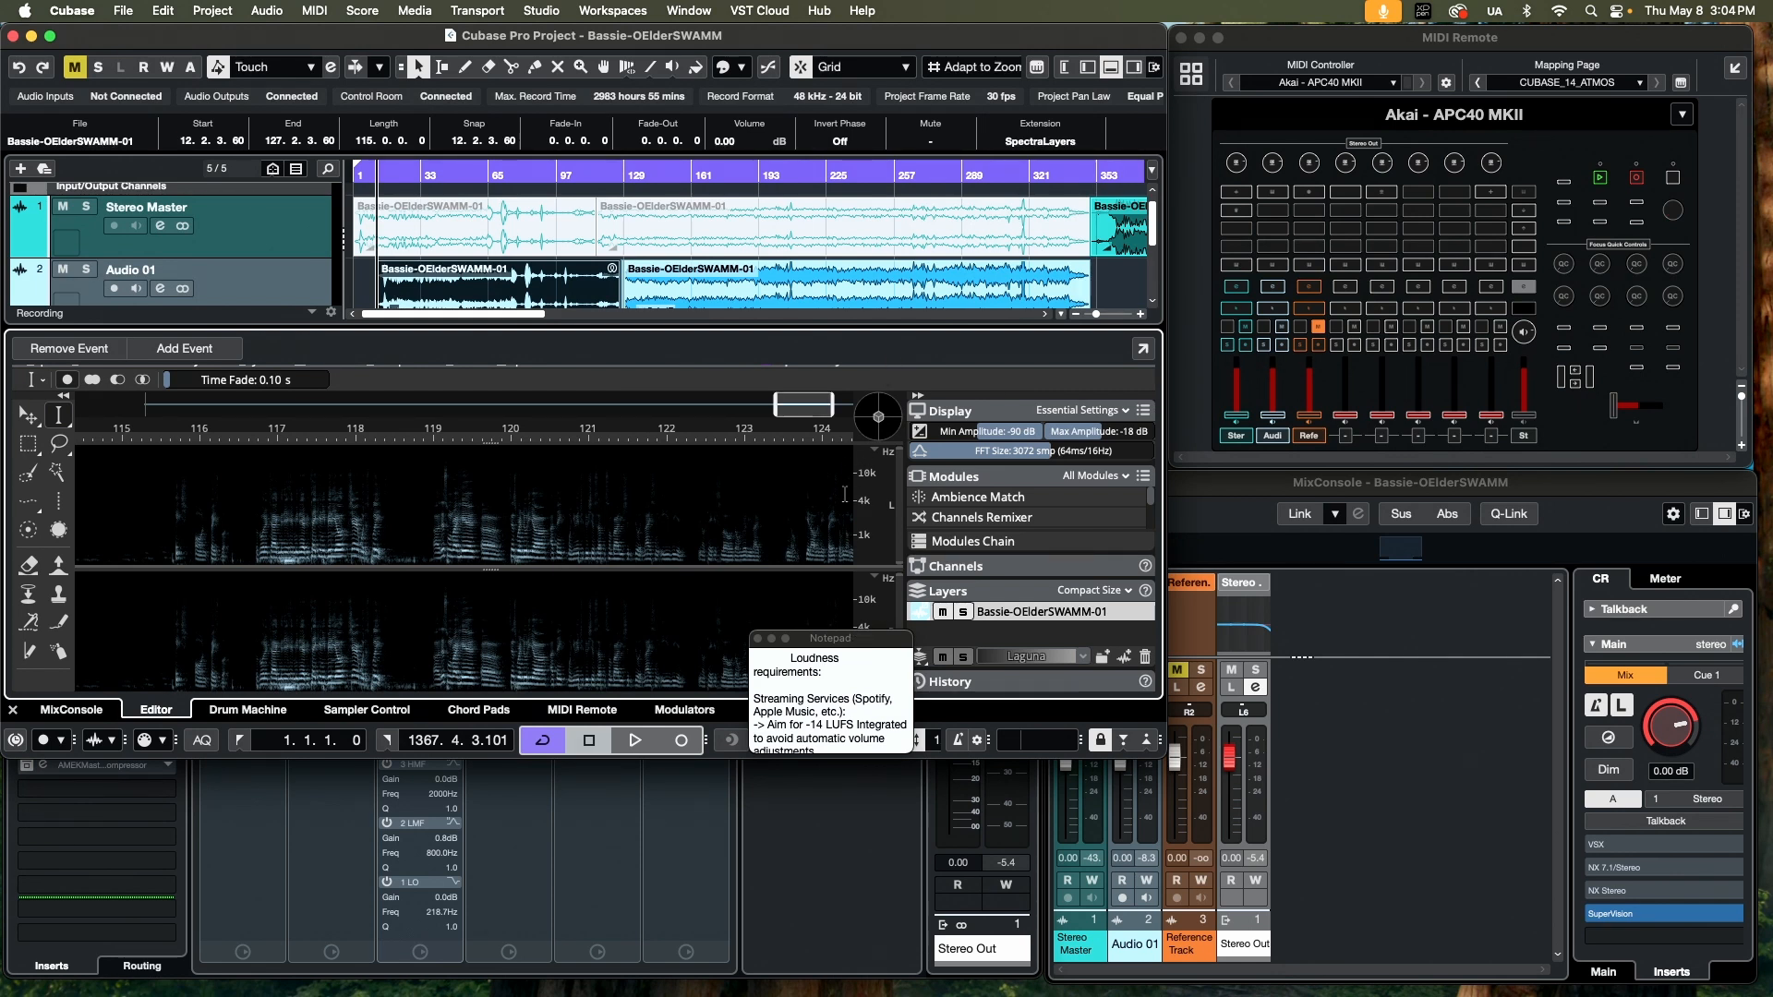
# - Move the Notepad window clear of the SpectraLayers editor and briefly play the event from its beginning
pyautogui.moveTo(851, 644); pyautogui.dragTo(849, 837)
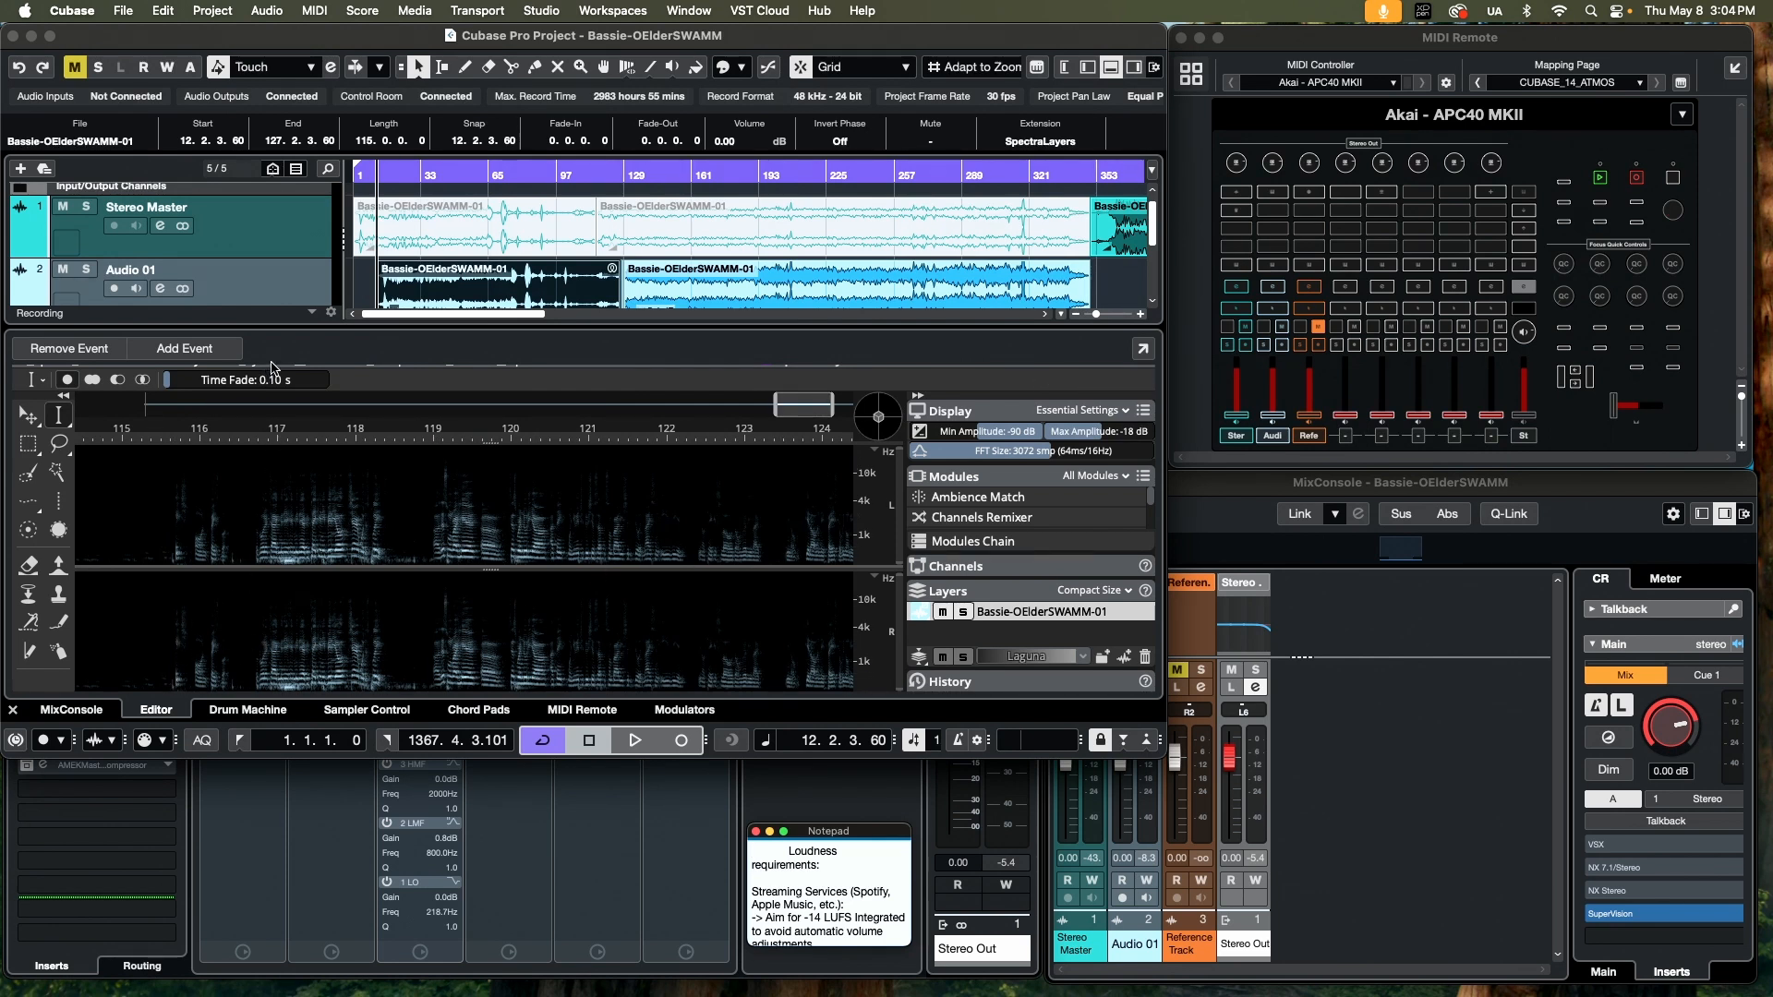
pyautogui.click(285, 351)
pyautogui.press('space')
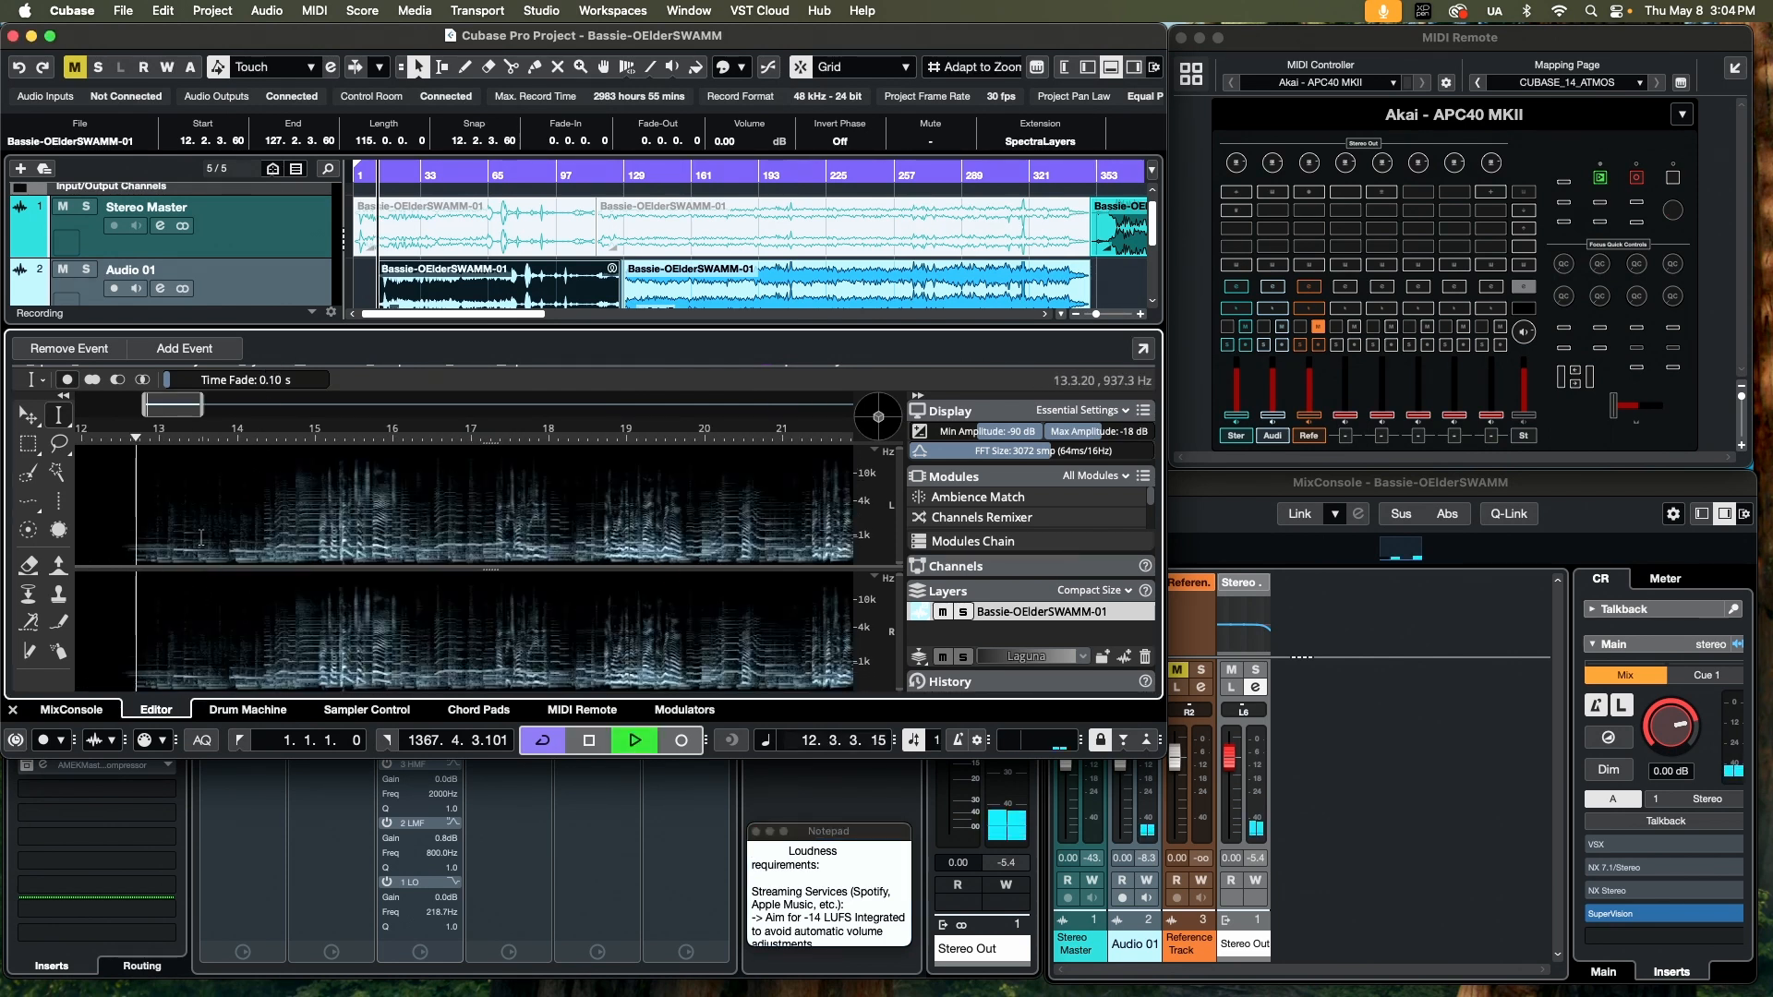
pyautogui.press('space')
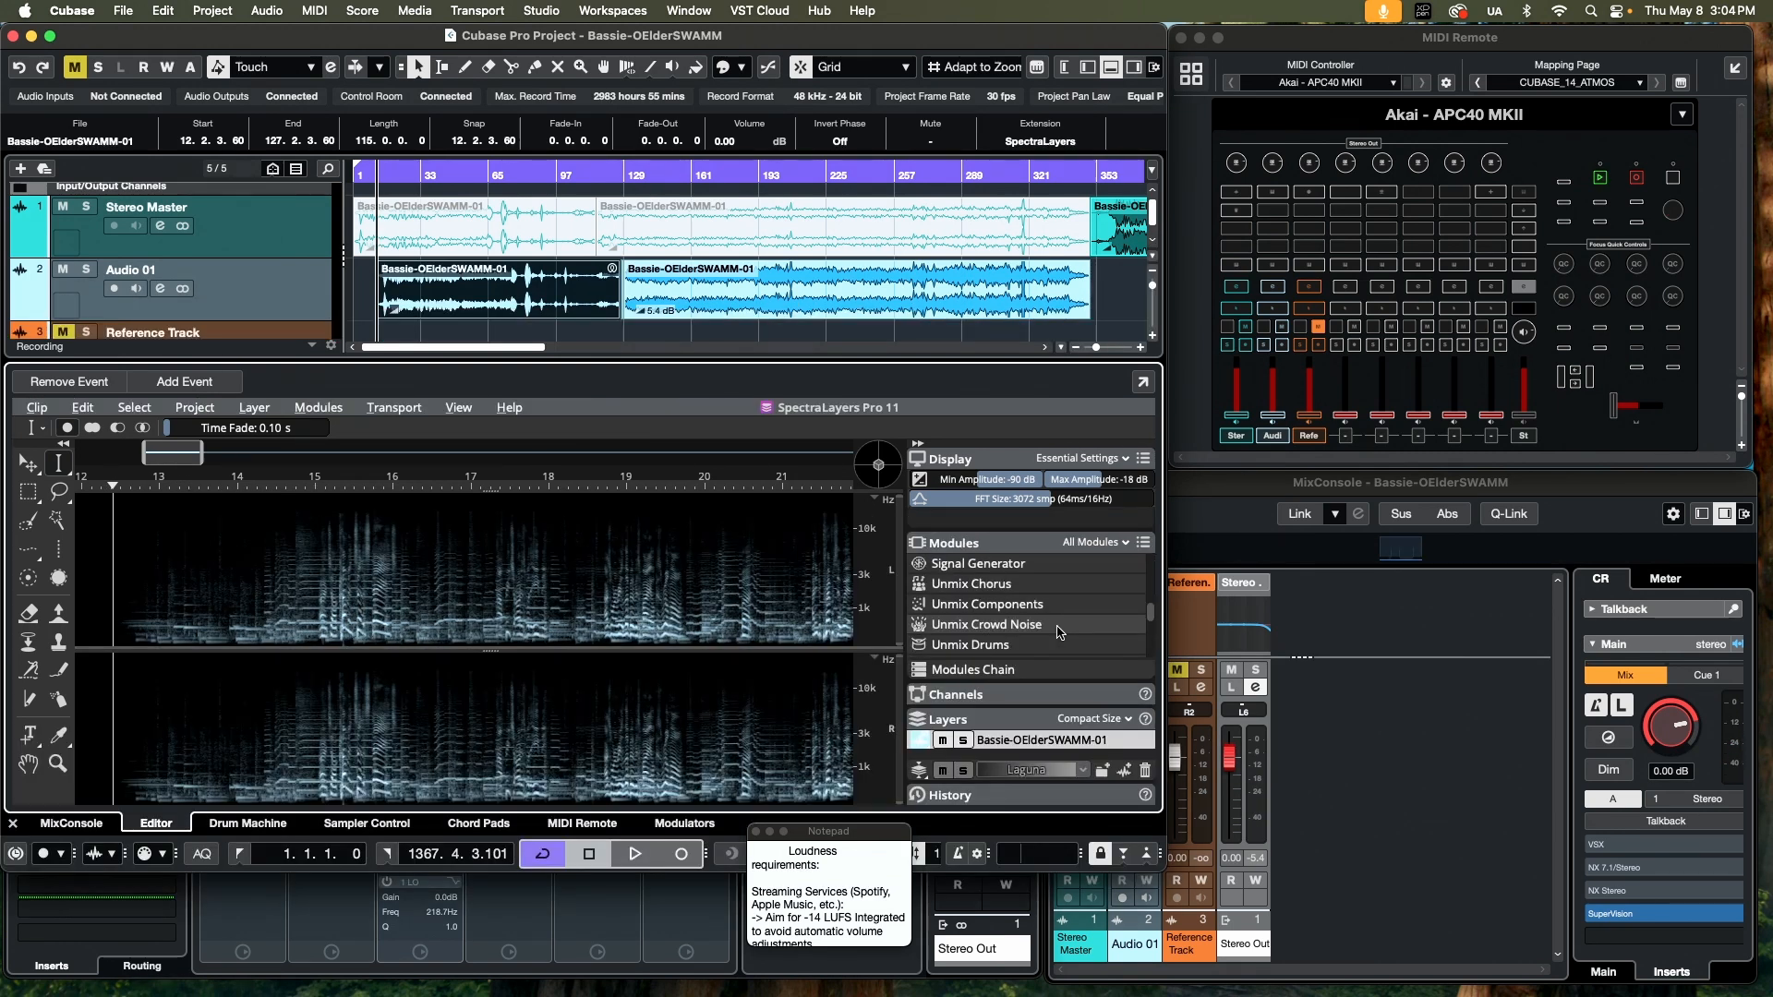
# - Apply the Unmix Song module at High quality to separate vocals and piano from the rest of the event
pyautogui.scroll(-6, 1059, 632)
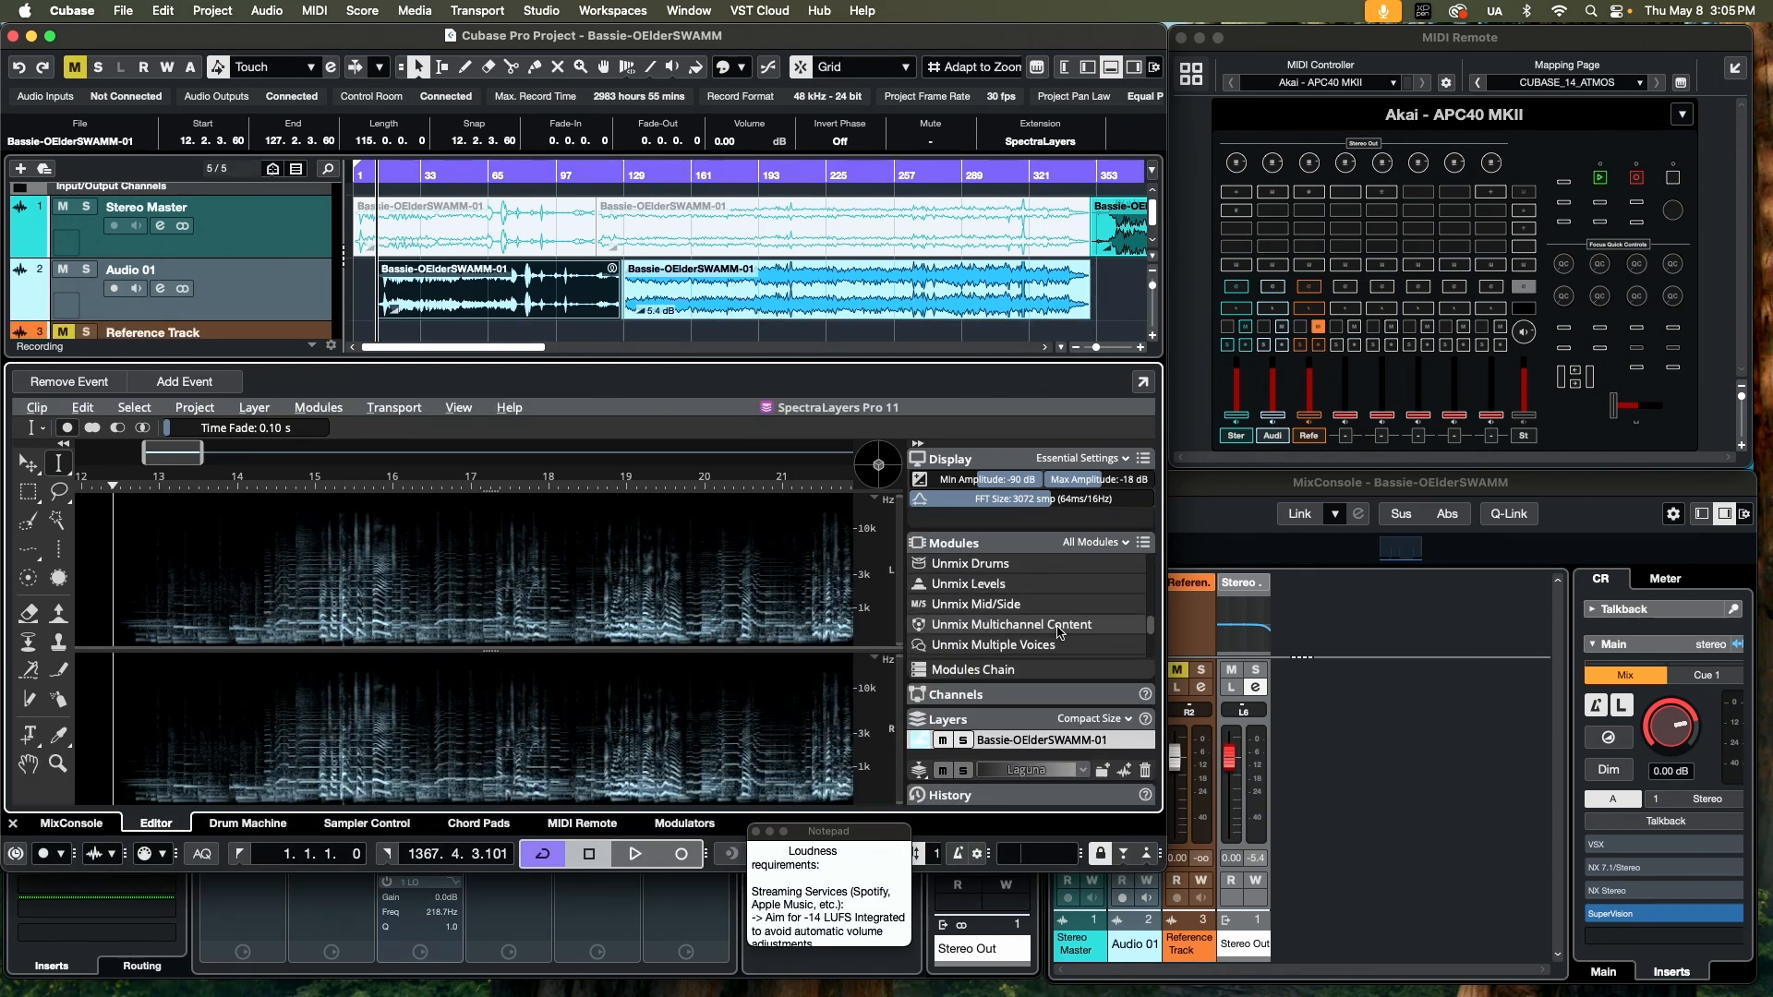
pyautogui.scroll(-2, 1060, 631)
pyautogui.click(1058, 628)
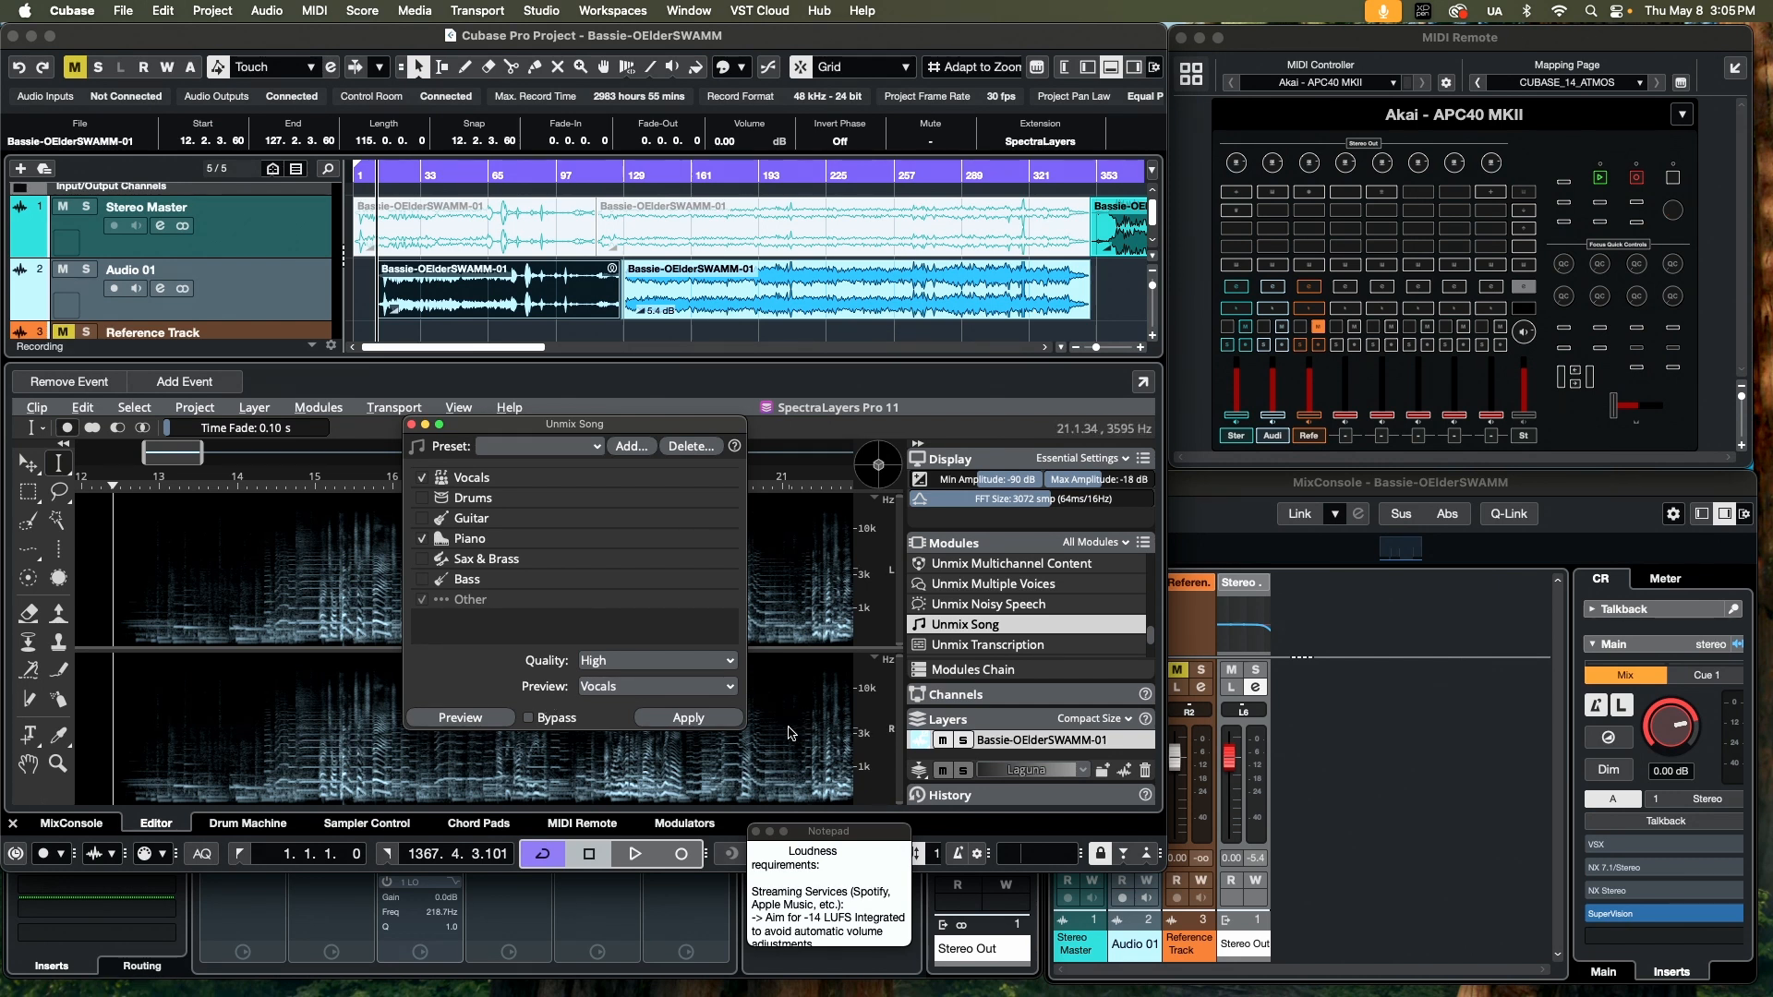
pyautogui.click(715, 724)
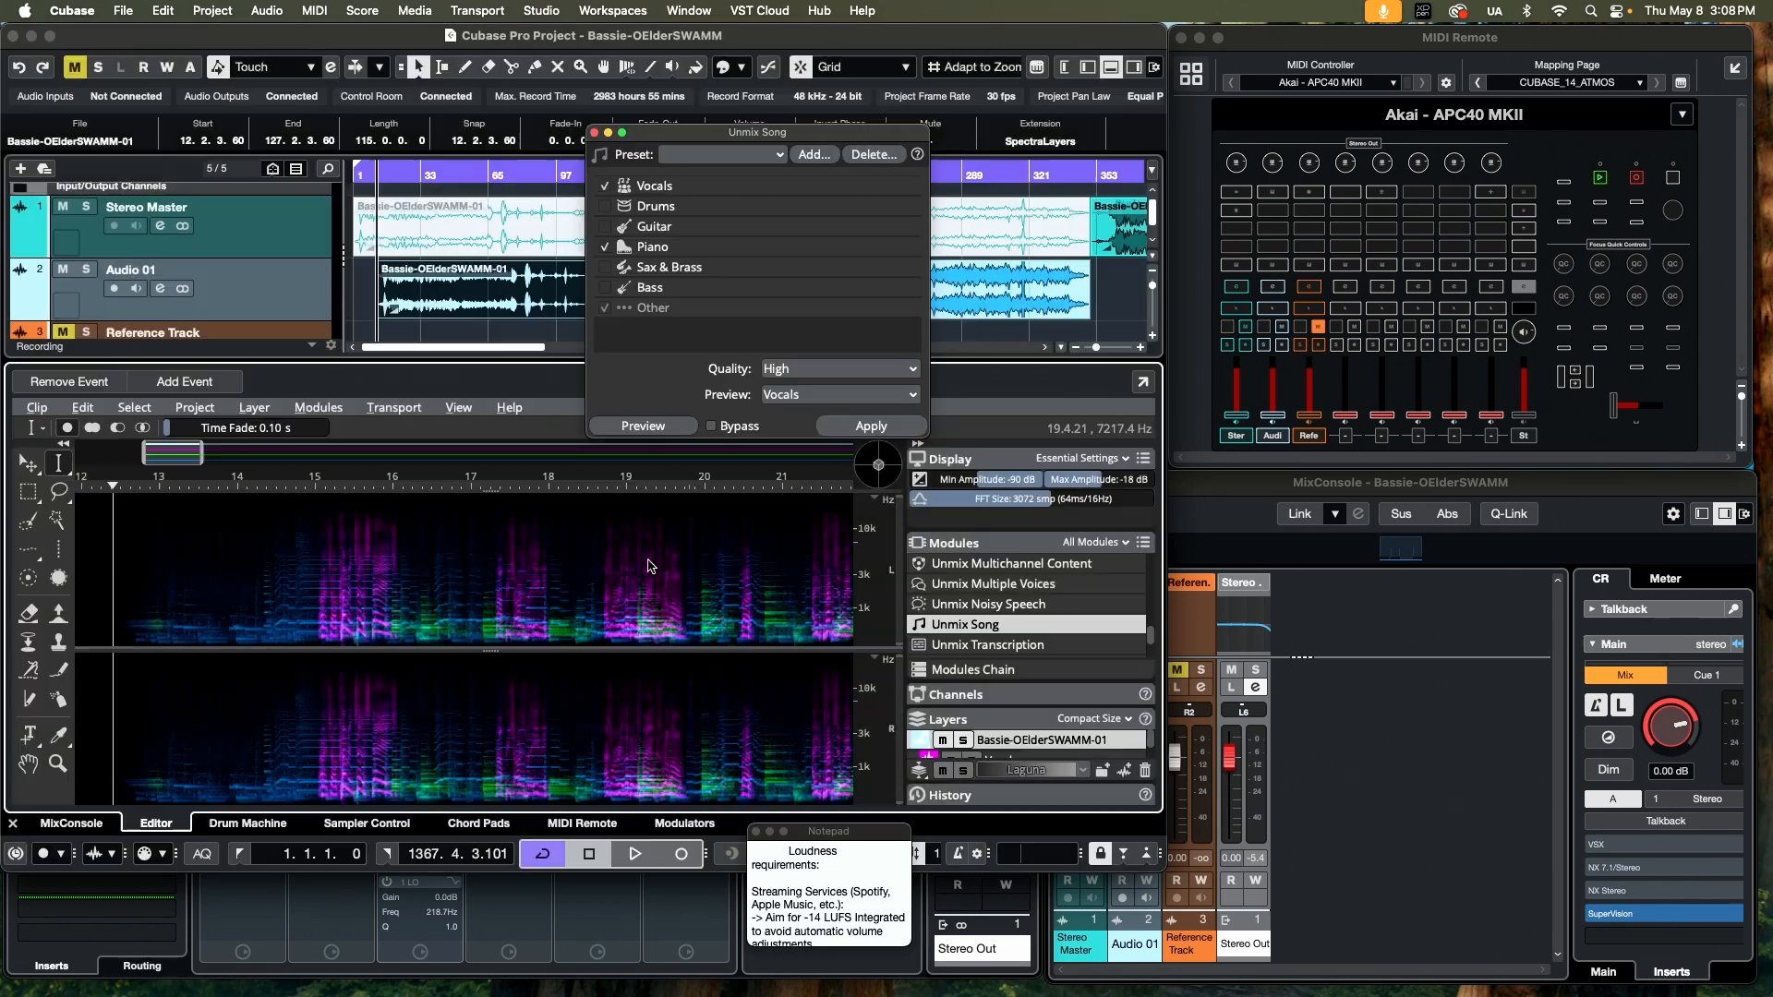
# - Inspect the unmixed spectrogram and listen to the Vocals layer on its own
pyautogui.scroll(-5, 481, 587)
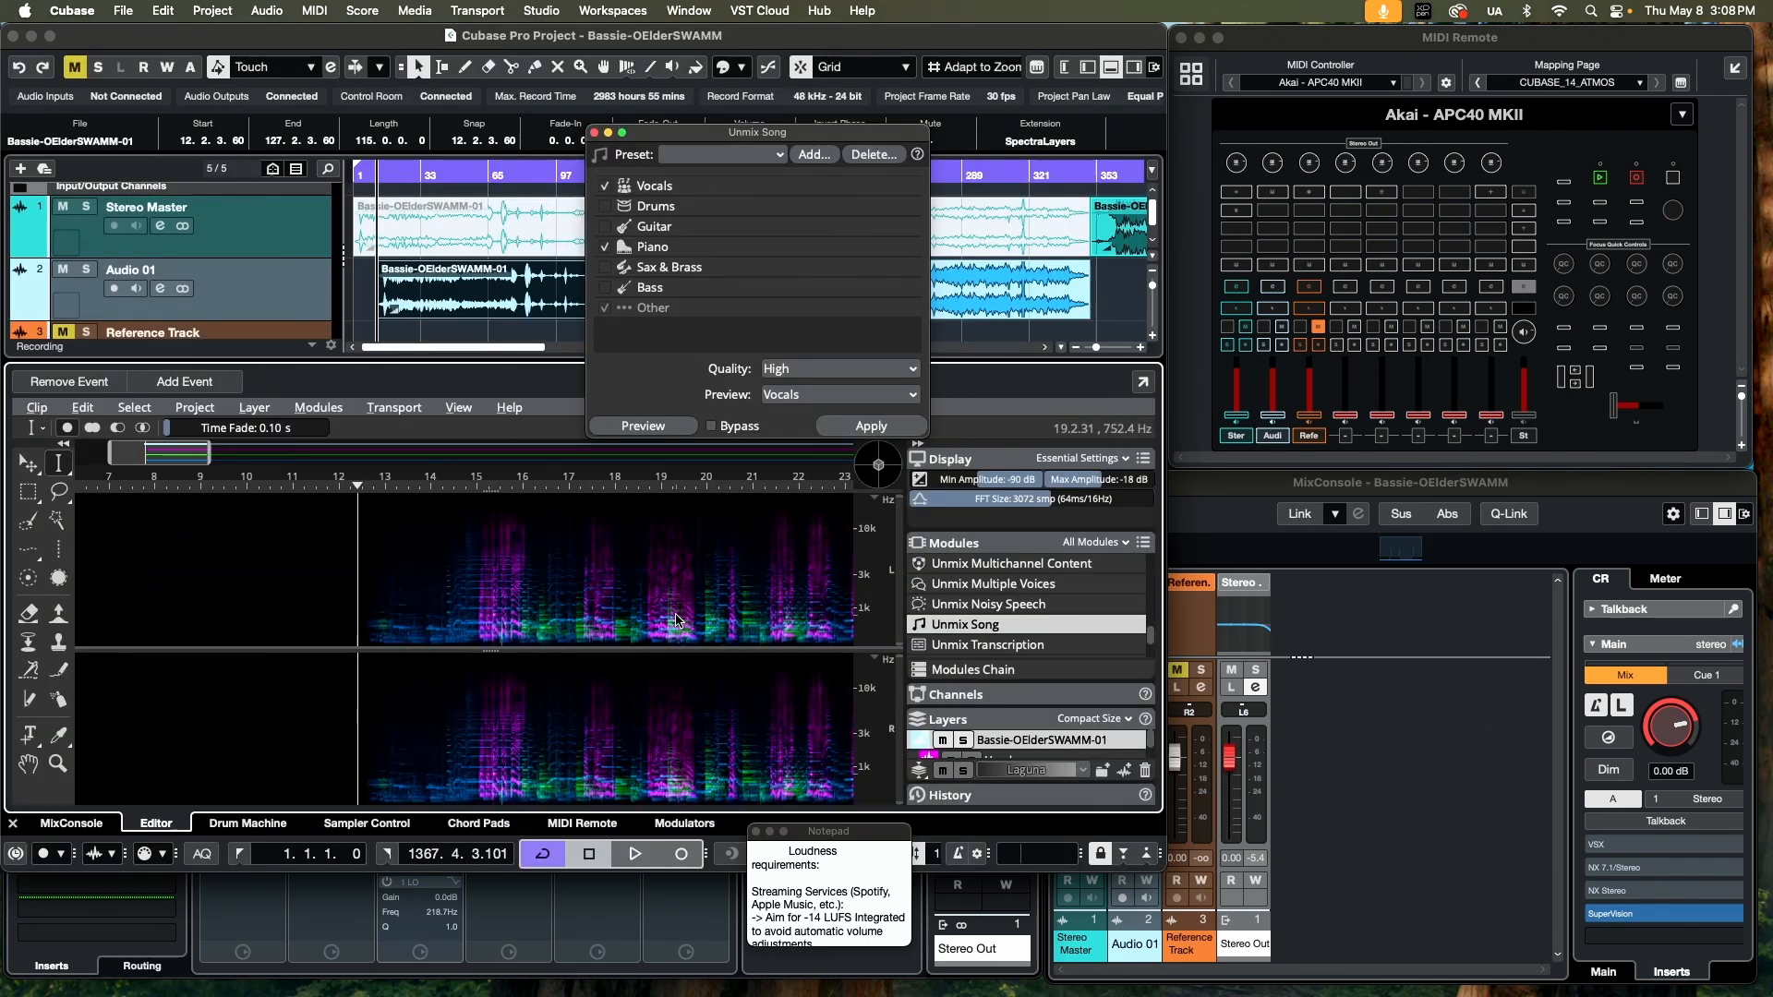
pyautogui.hscroll(10, 669, 615)
pyautogui.hscroll(-10, 663, 612)
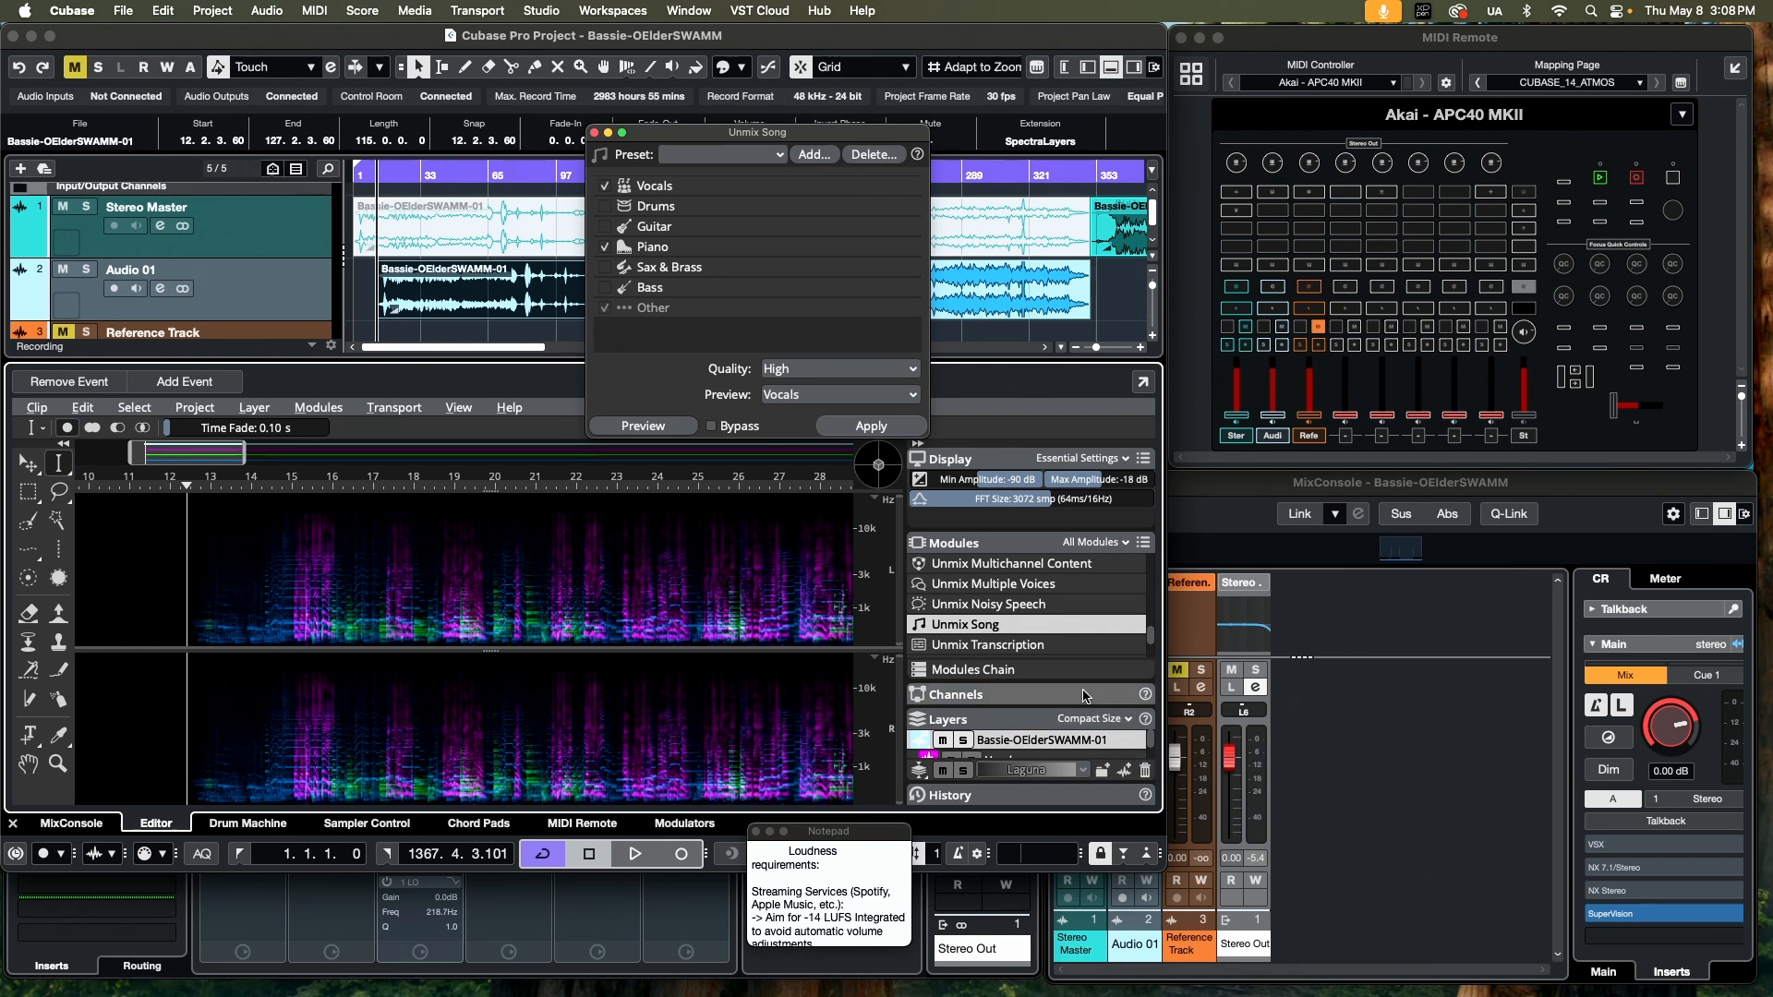
pyautogui.click(391, 476)
pyautogui.press('space')
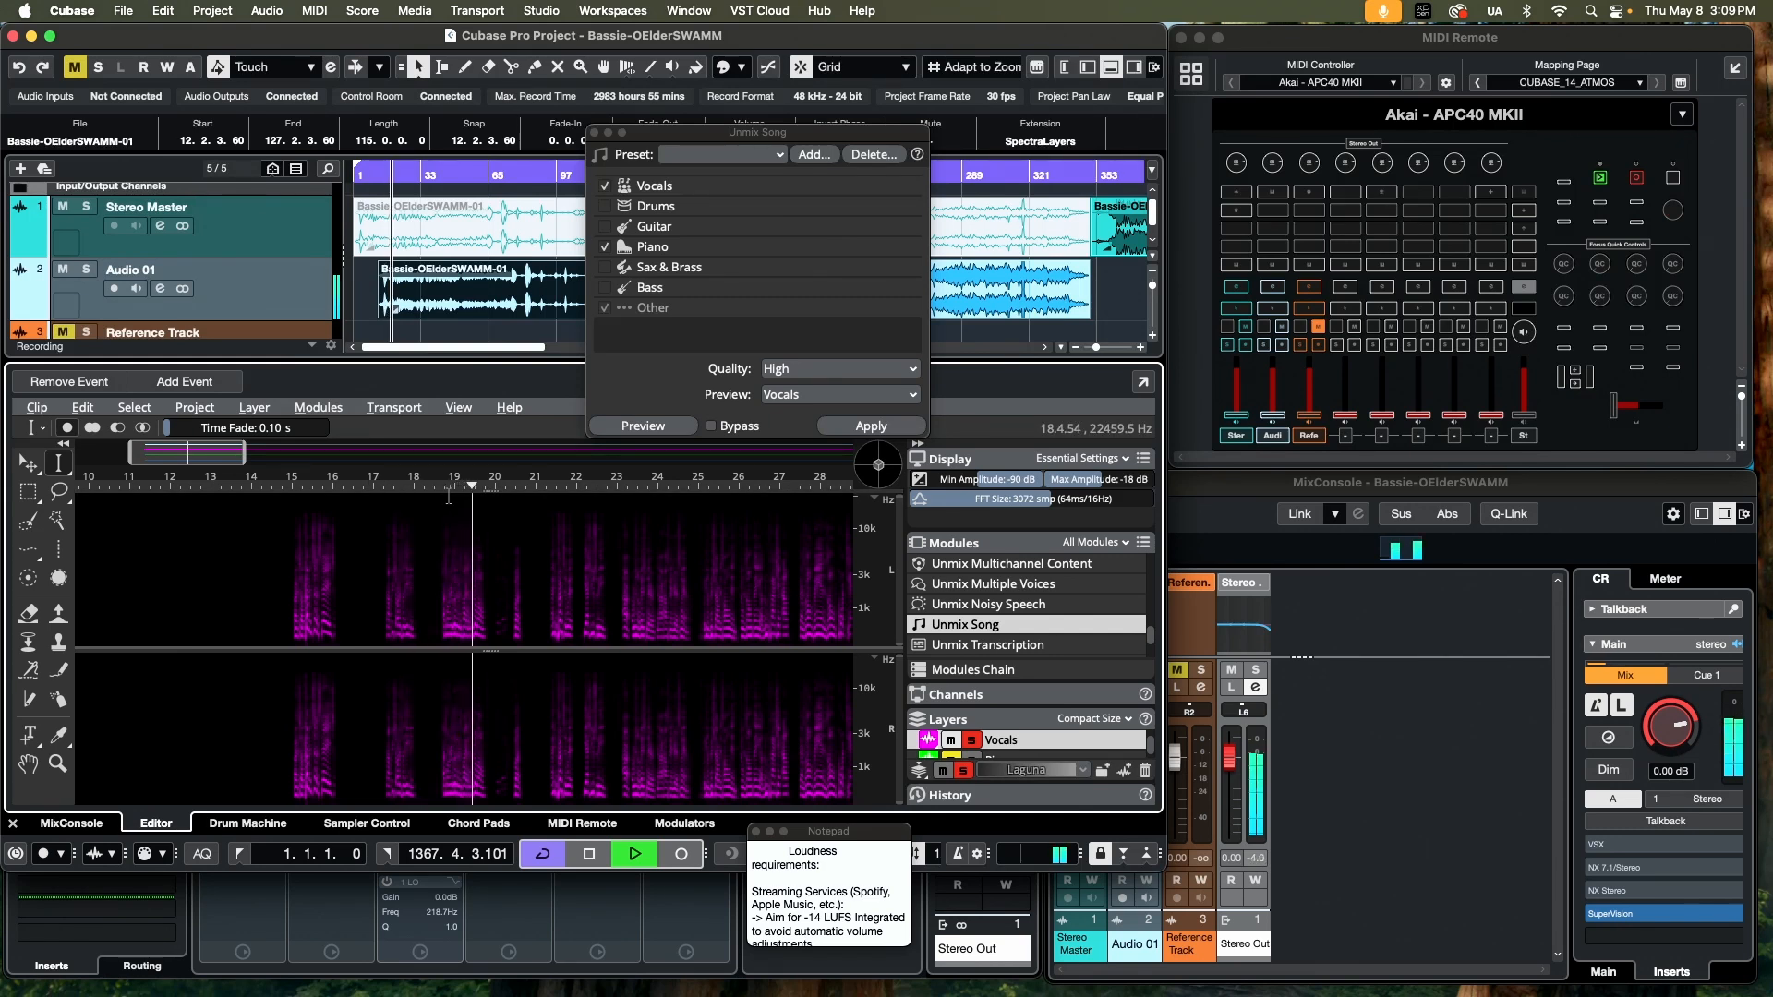
pyautogui.press('space')
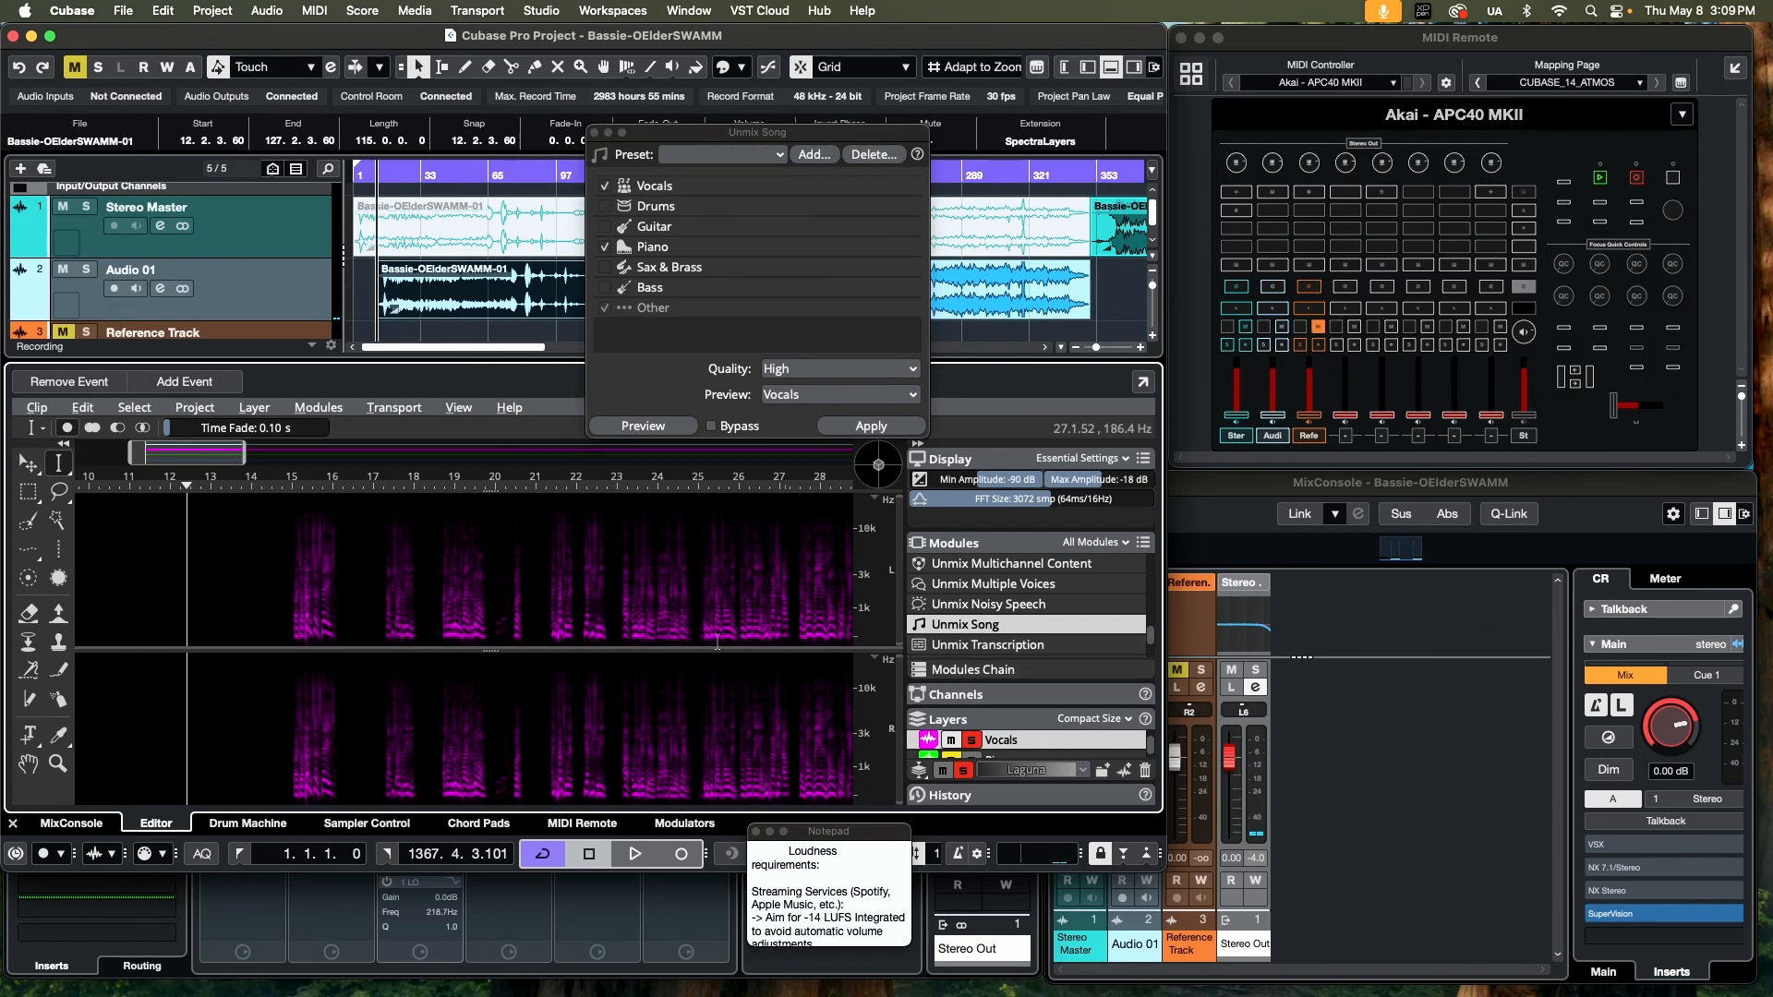
# - Try to make the SpectraLayers extension permanent on the first Audio 01 event
pyautogui.rightClick(584, 308)
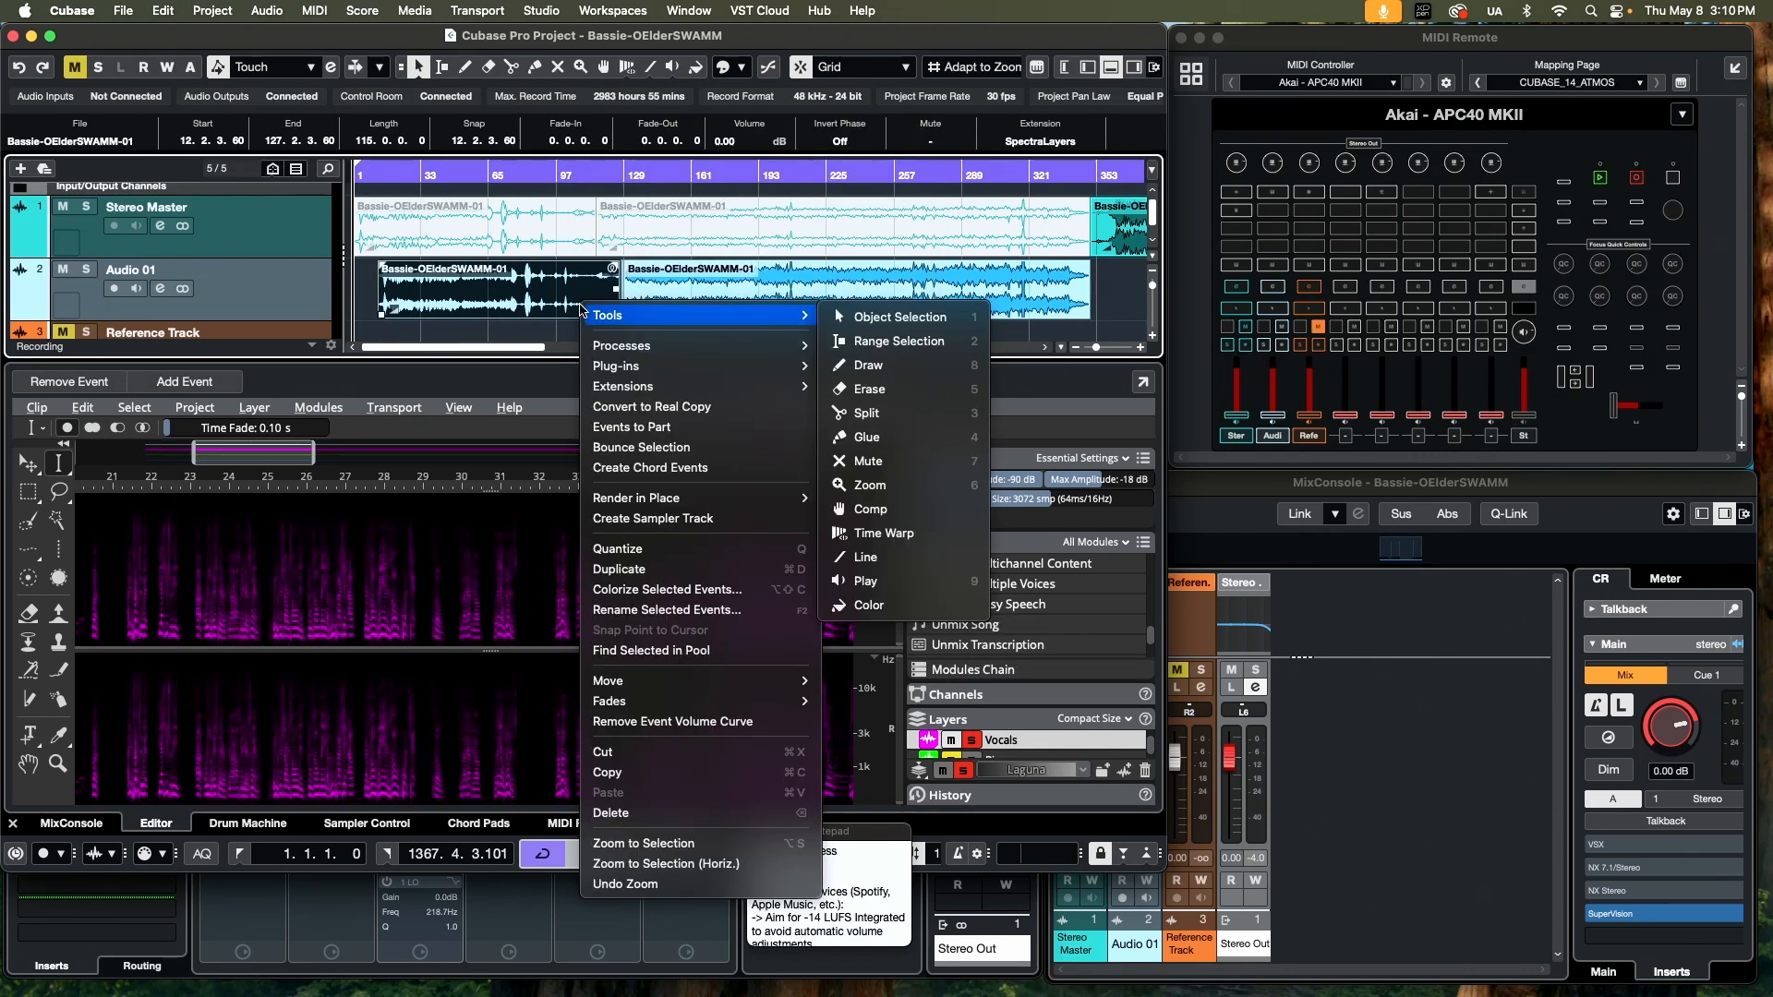
pyautogui.moveTo(616, 392)
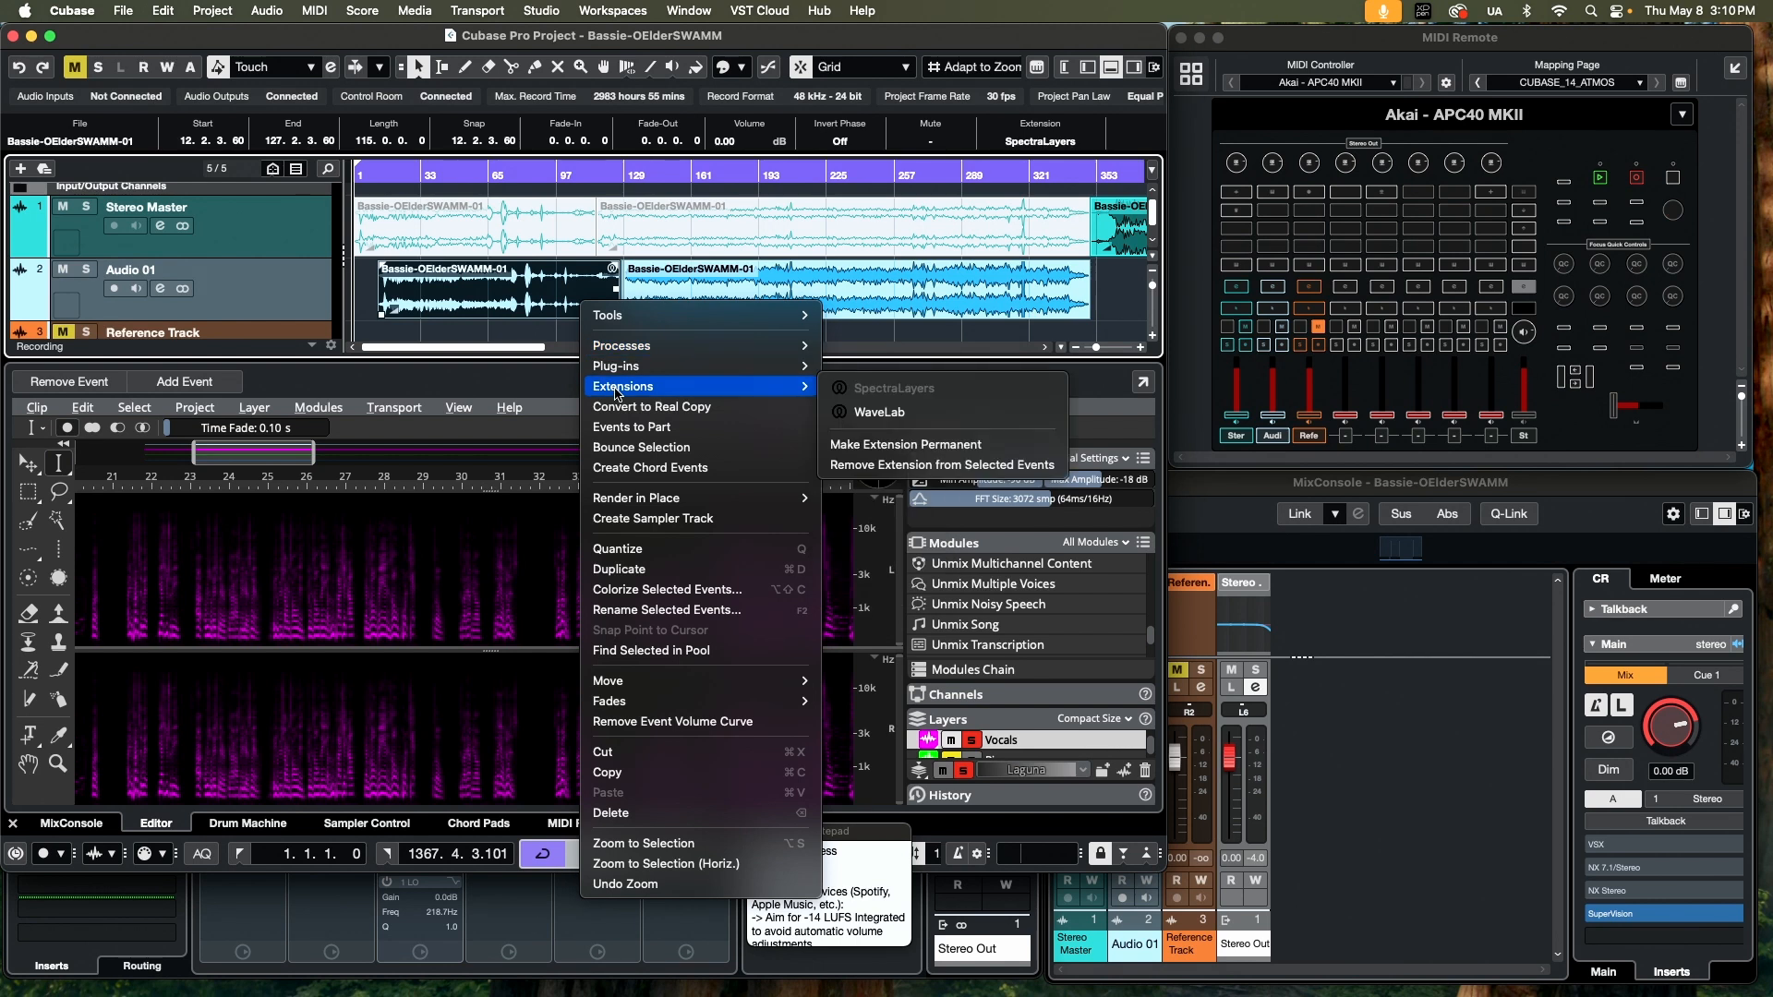
pyautogui.click(921, 445)
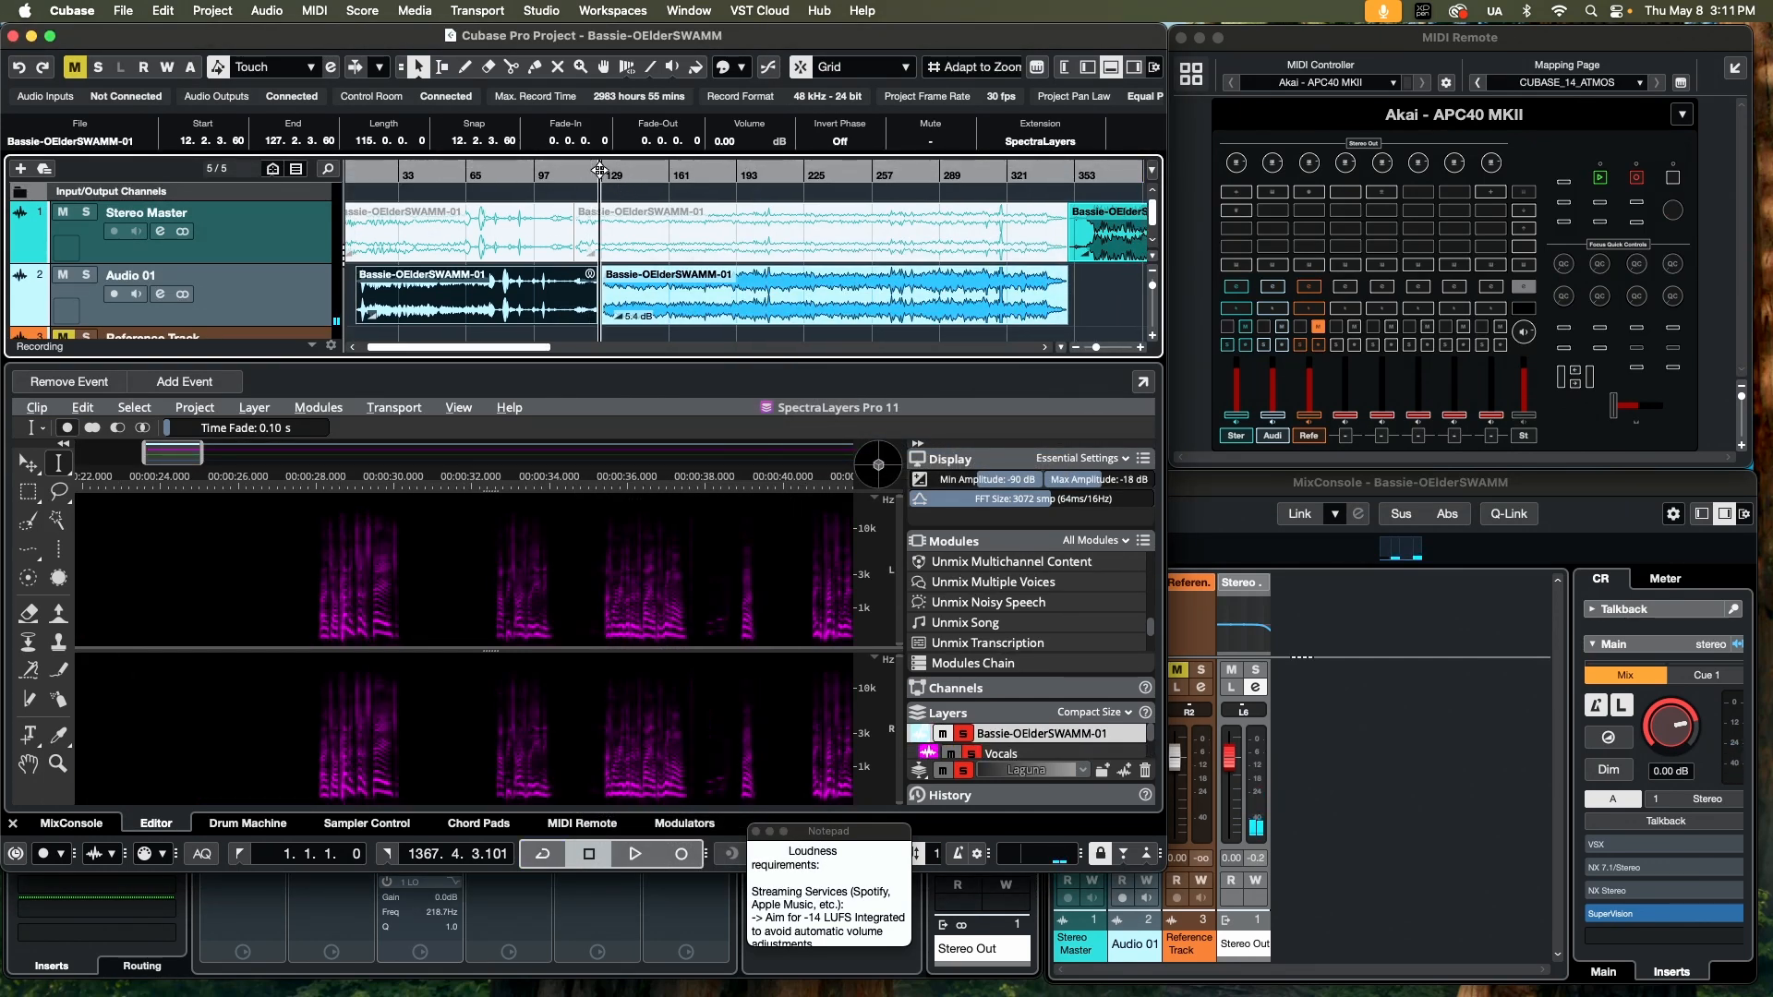
# - Listen to the transition between the Audio 01 events, starting playback just before bar 127 and stopping after bar 129
pyautogui.click(492, 173)
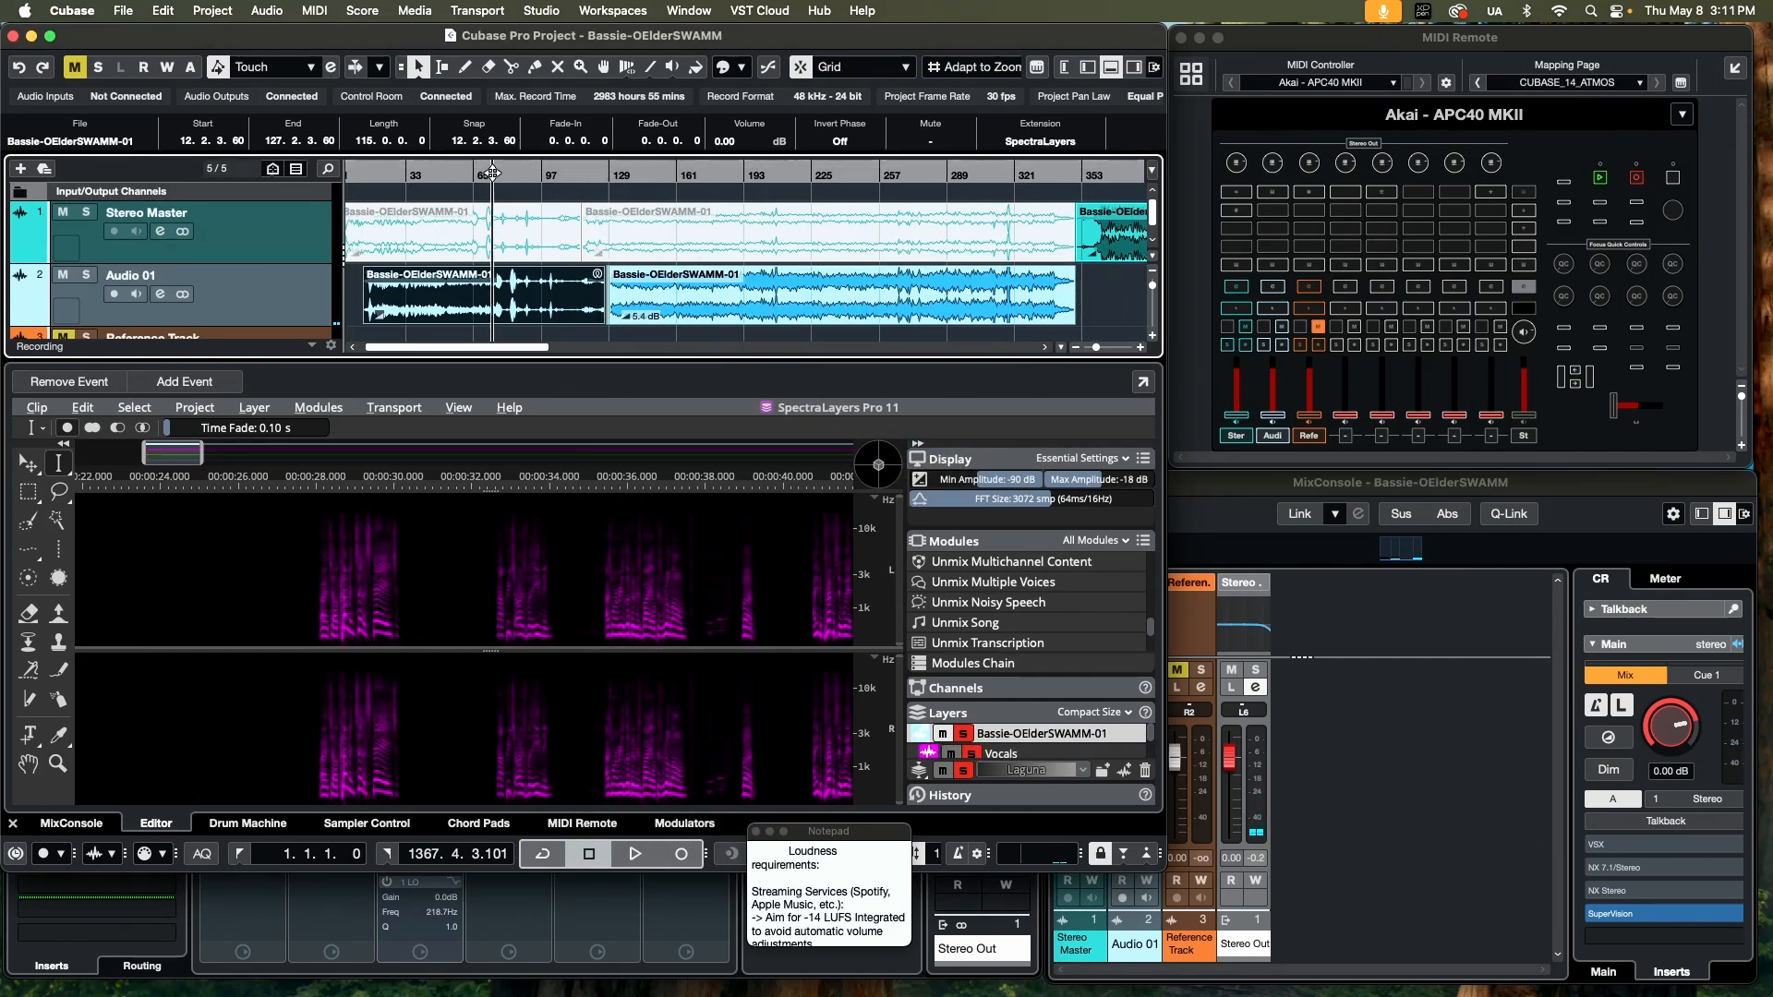
pyautogui.click(624, 173)
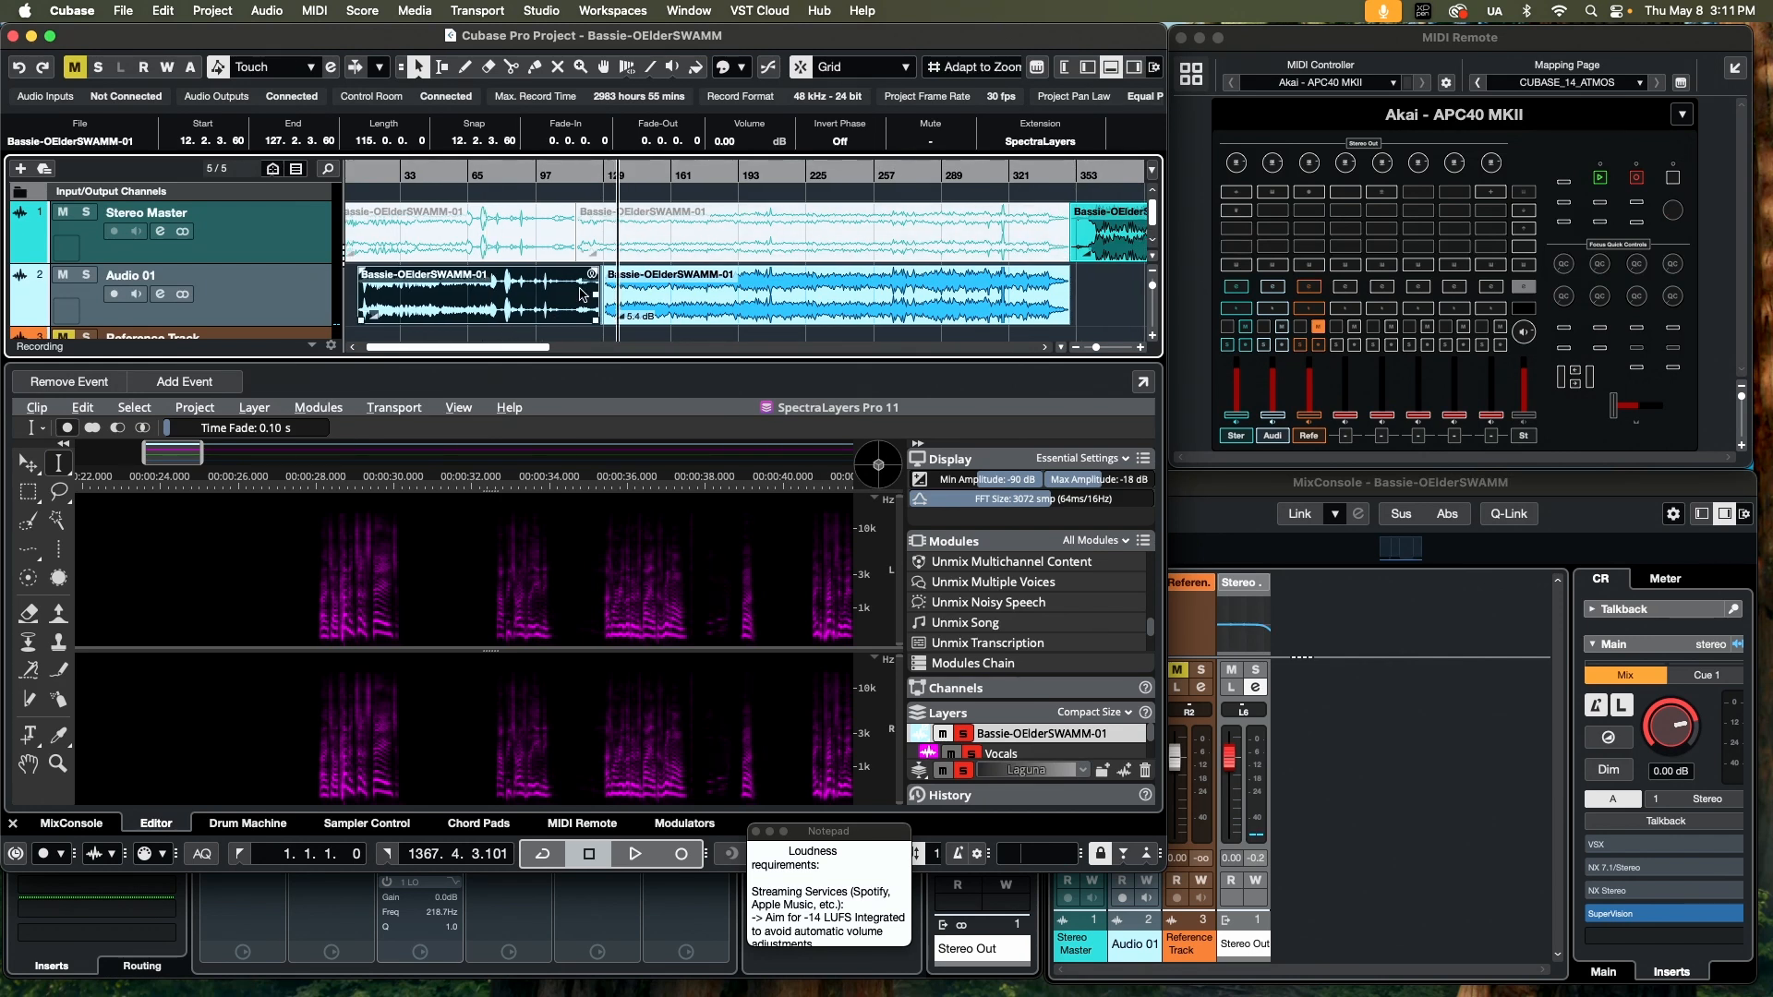
pyautogui.scroll(10, 610, 234)
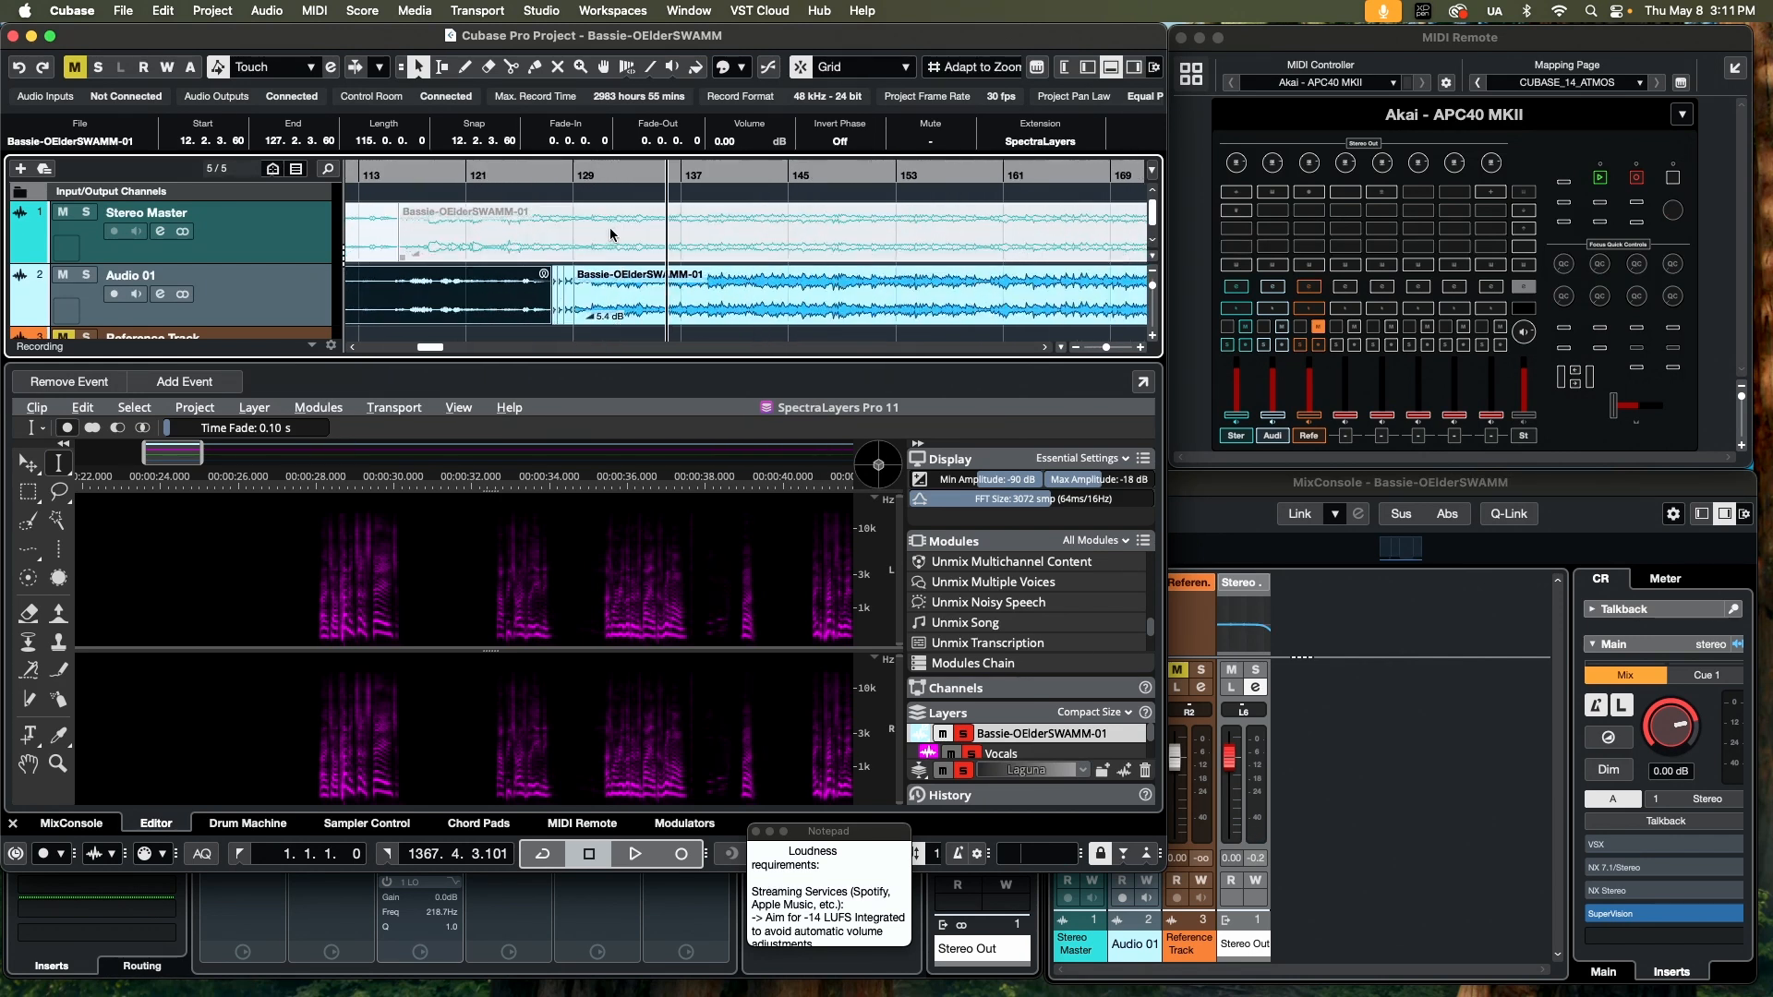
pyautogui.scroll(5, 611, 235)
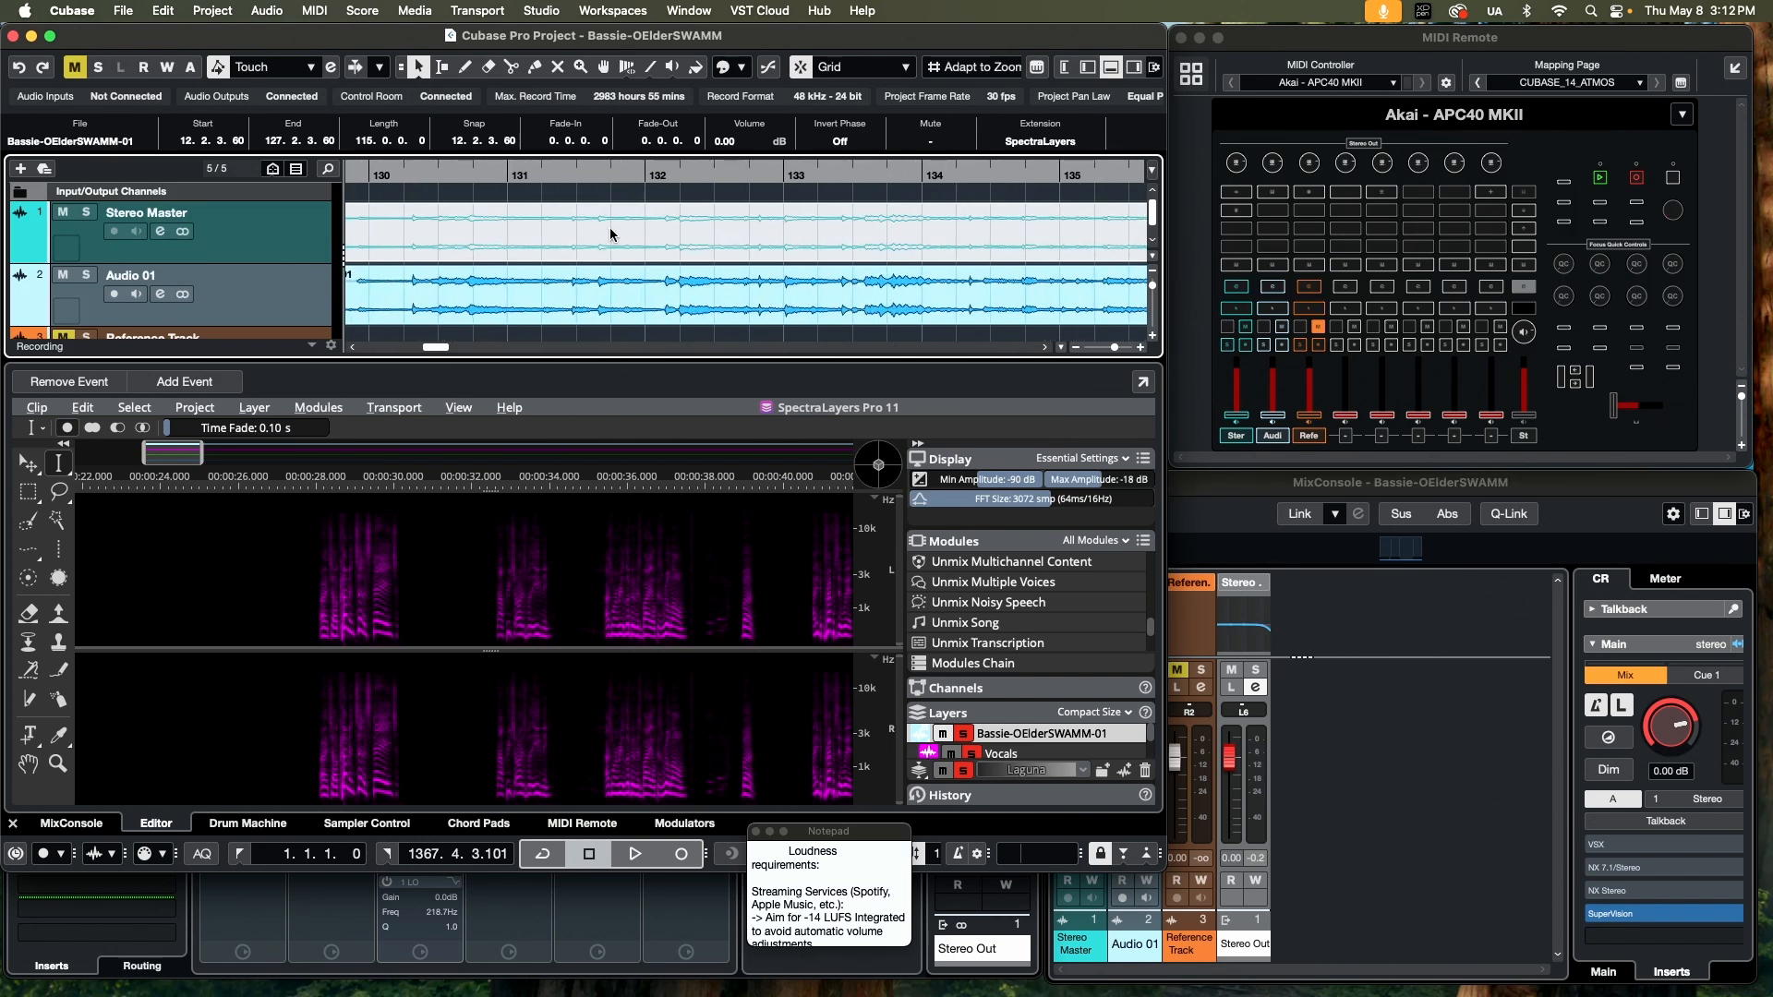
pyautogui.hscroll(-4, 610, 235)
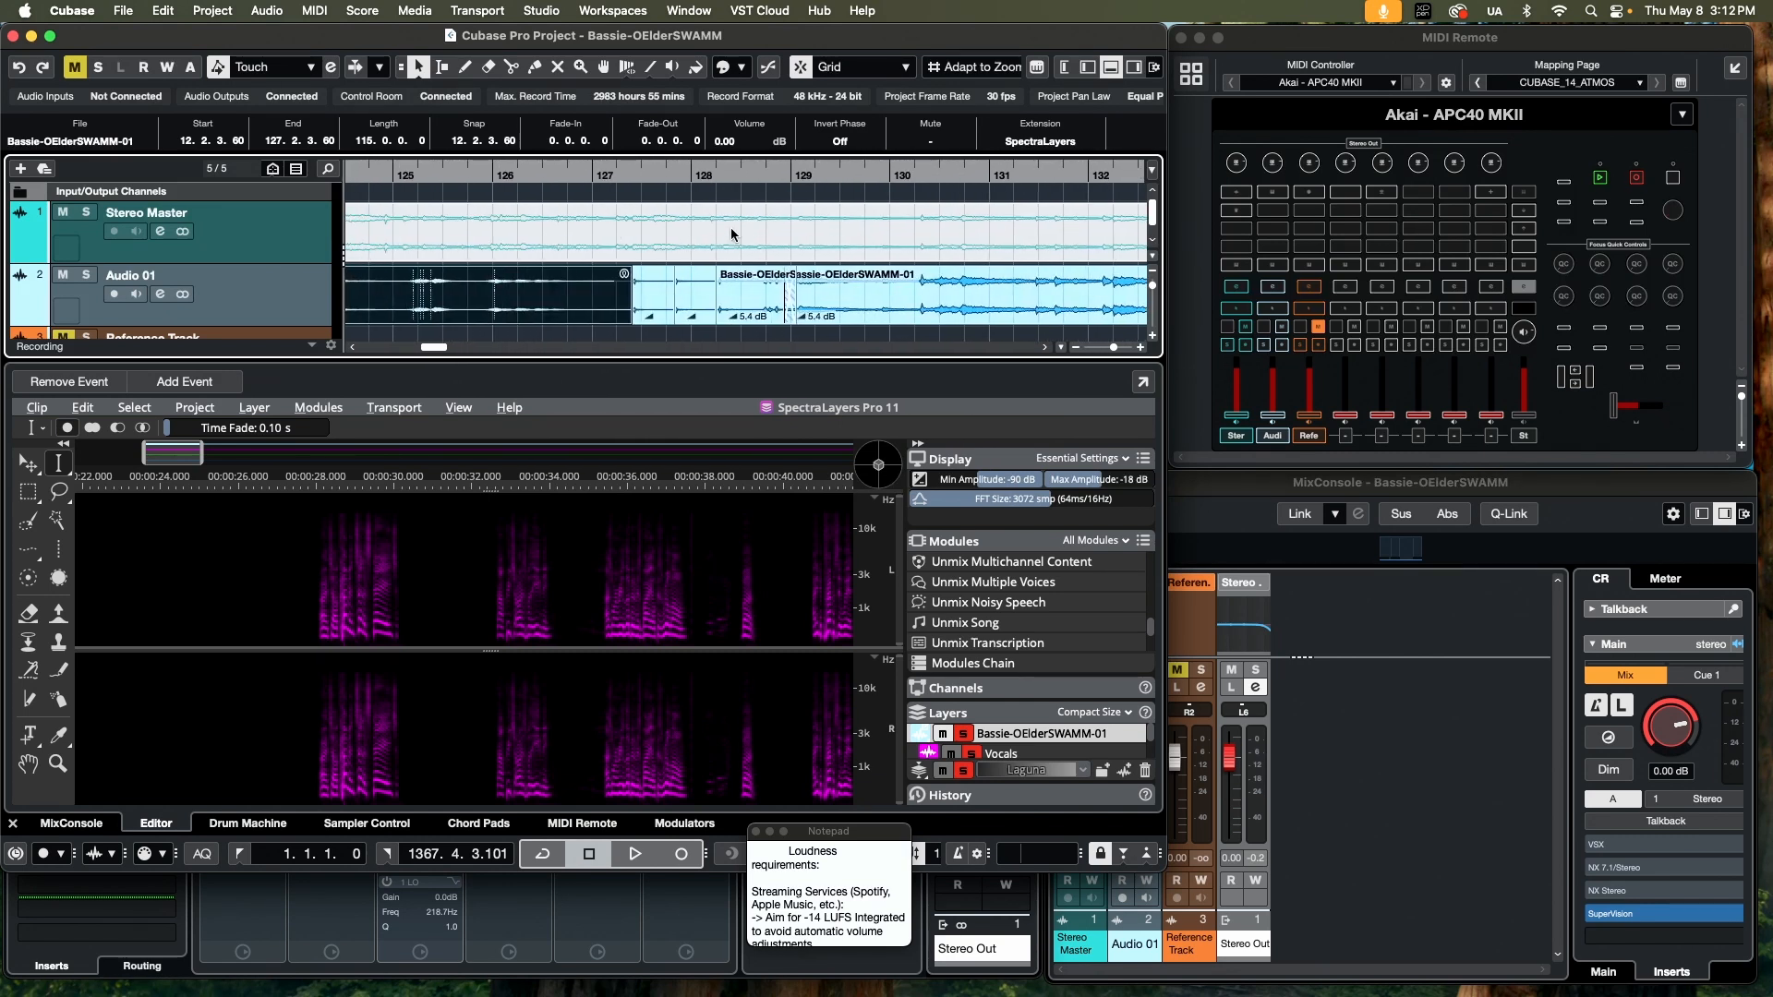
pyautogui.doubleClick(616, 170)
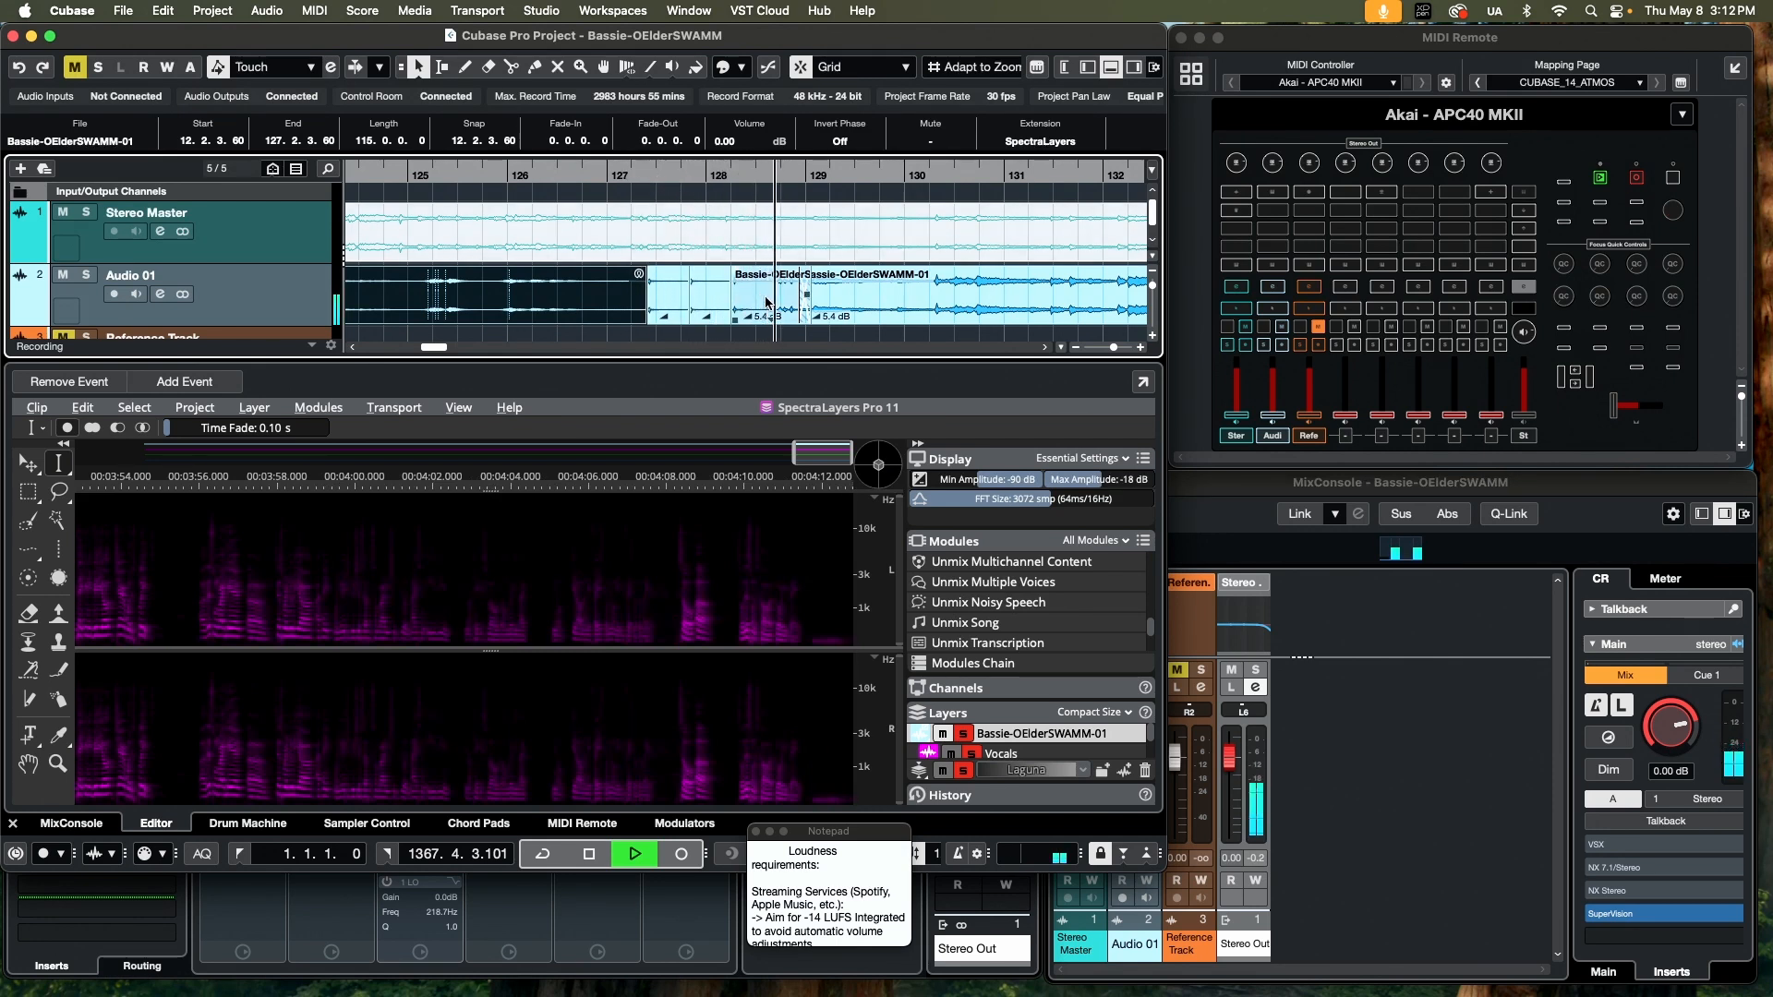
pyautogui.hscroll(1, 796, 298)
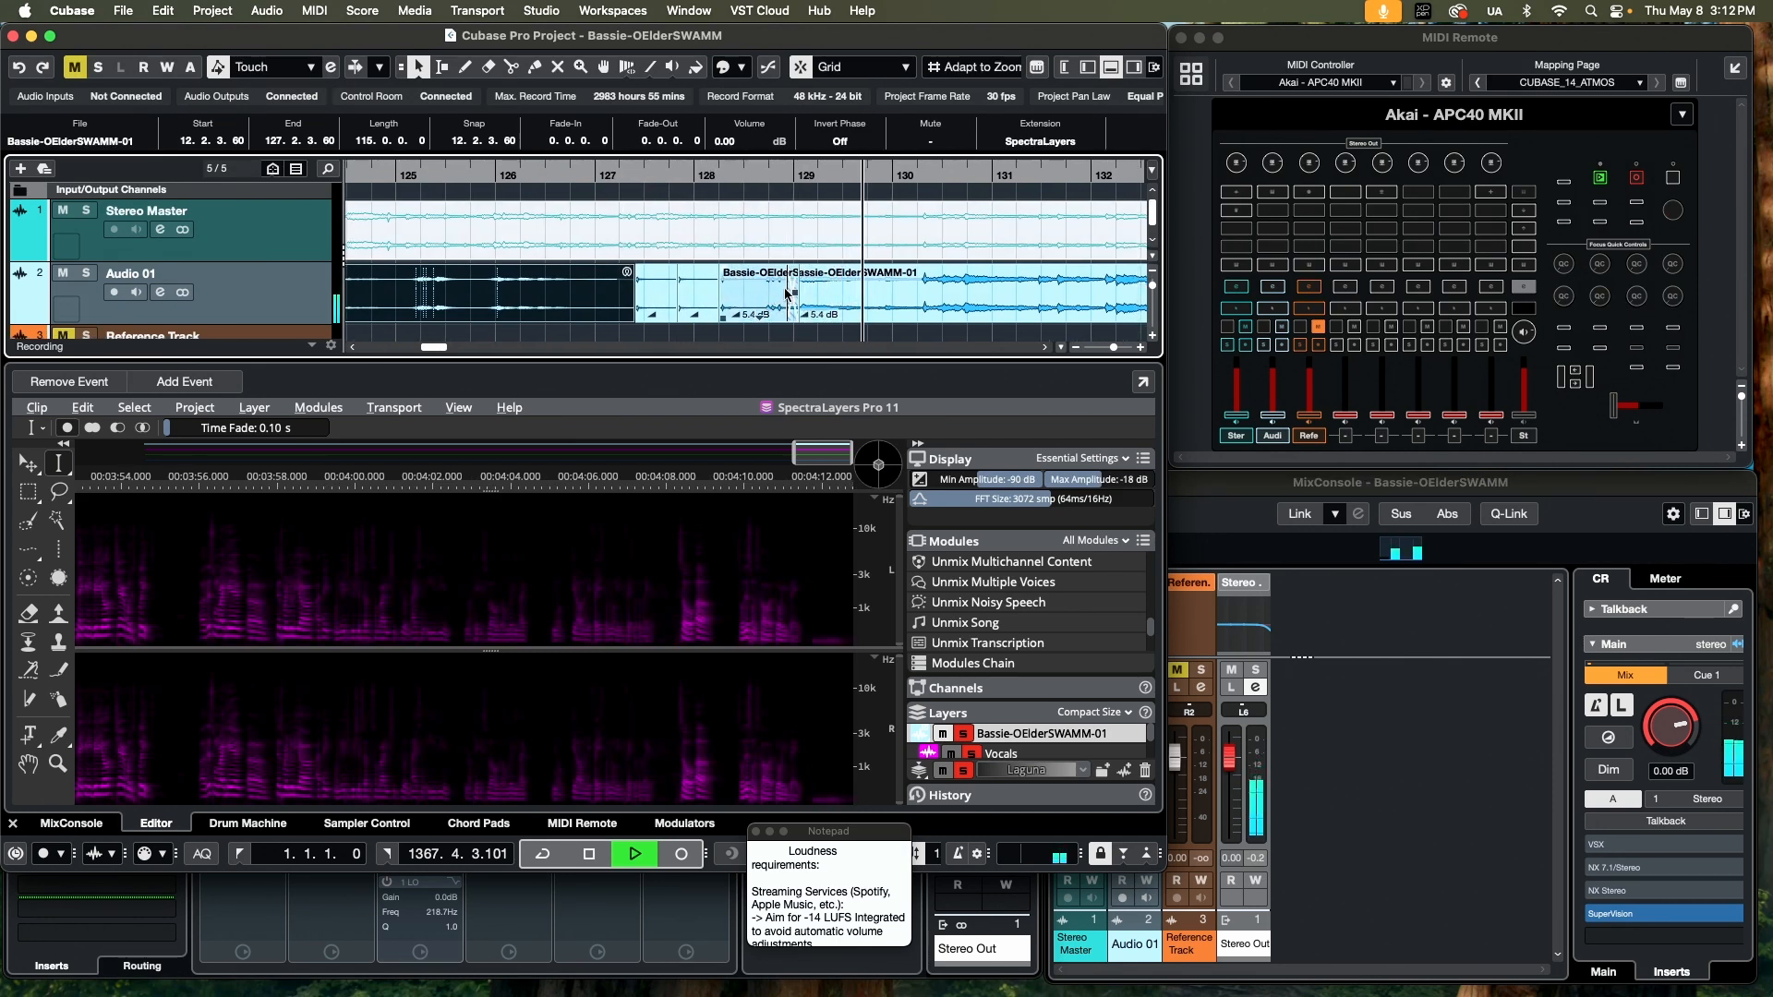
pyautogui.press('space')
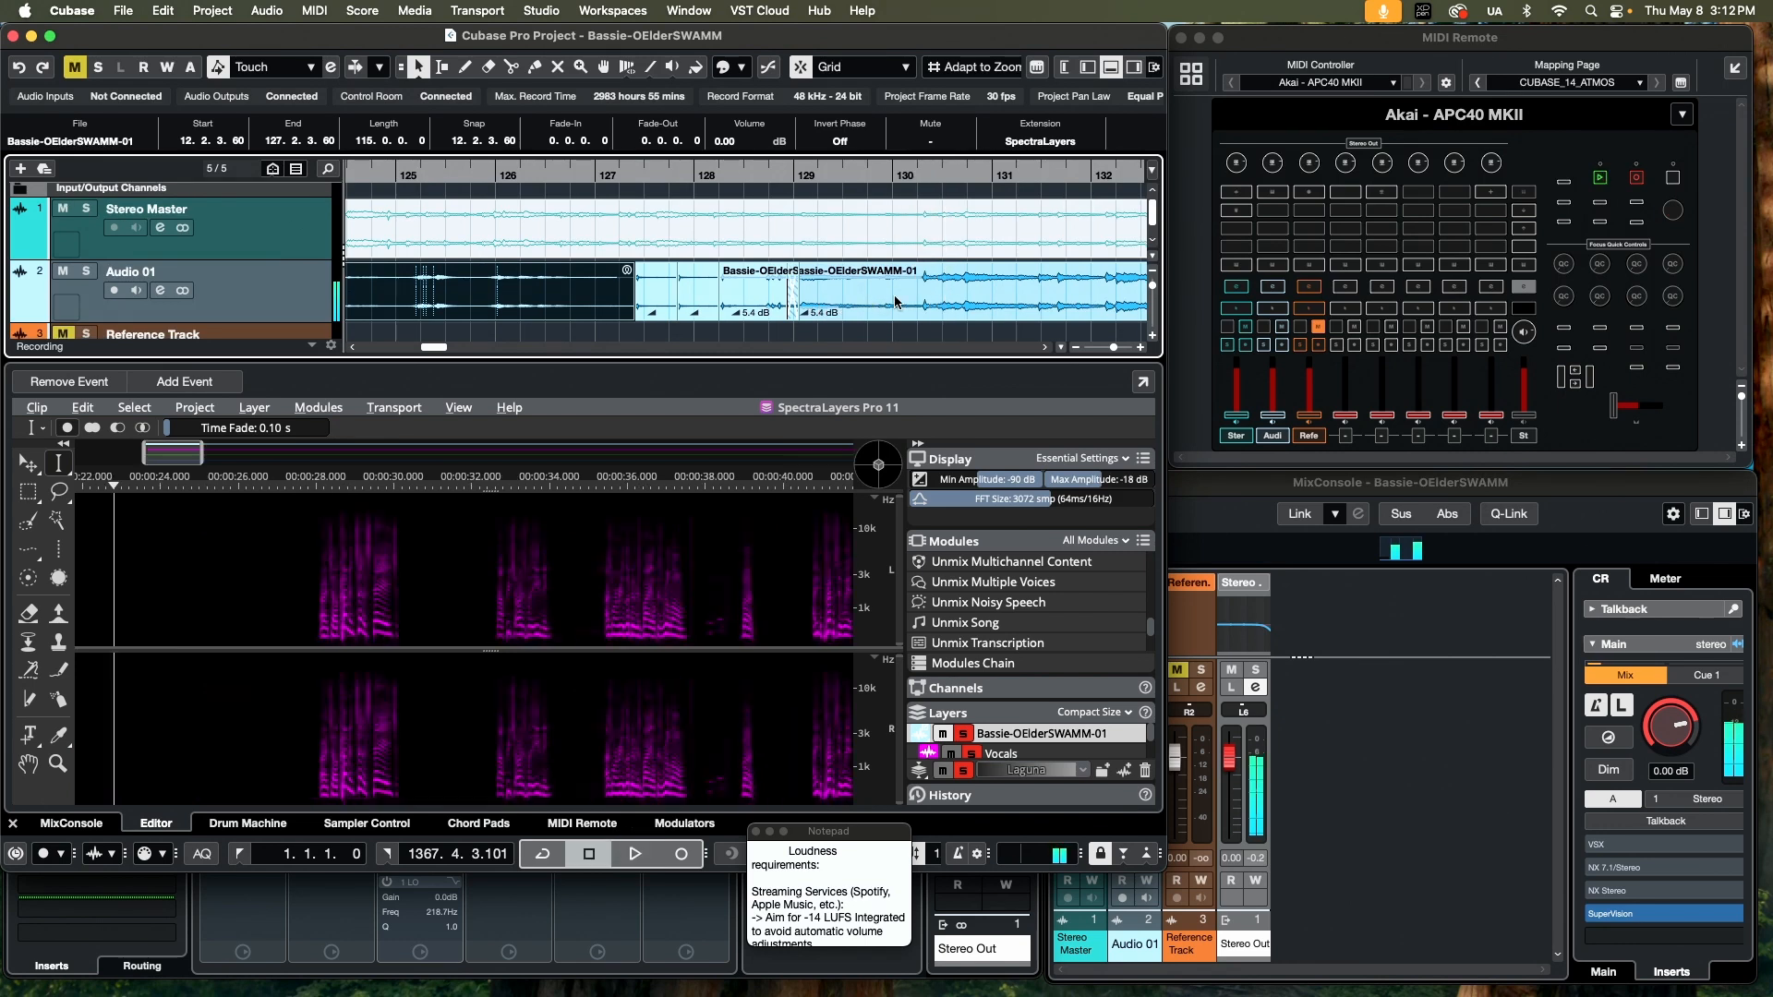
pyautogui.scroll(-2, 832, 325)
pyautogui.hscroll(-1, 832, 325)
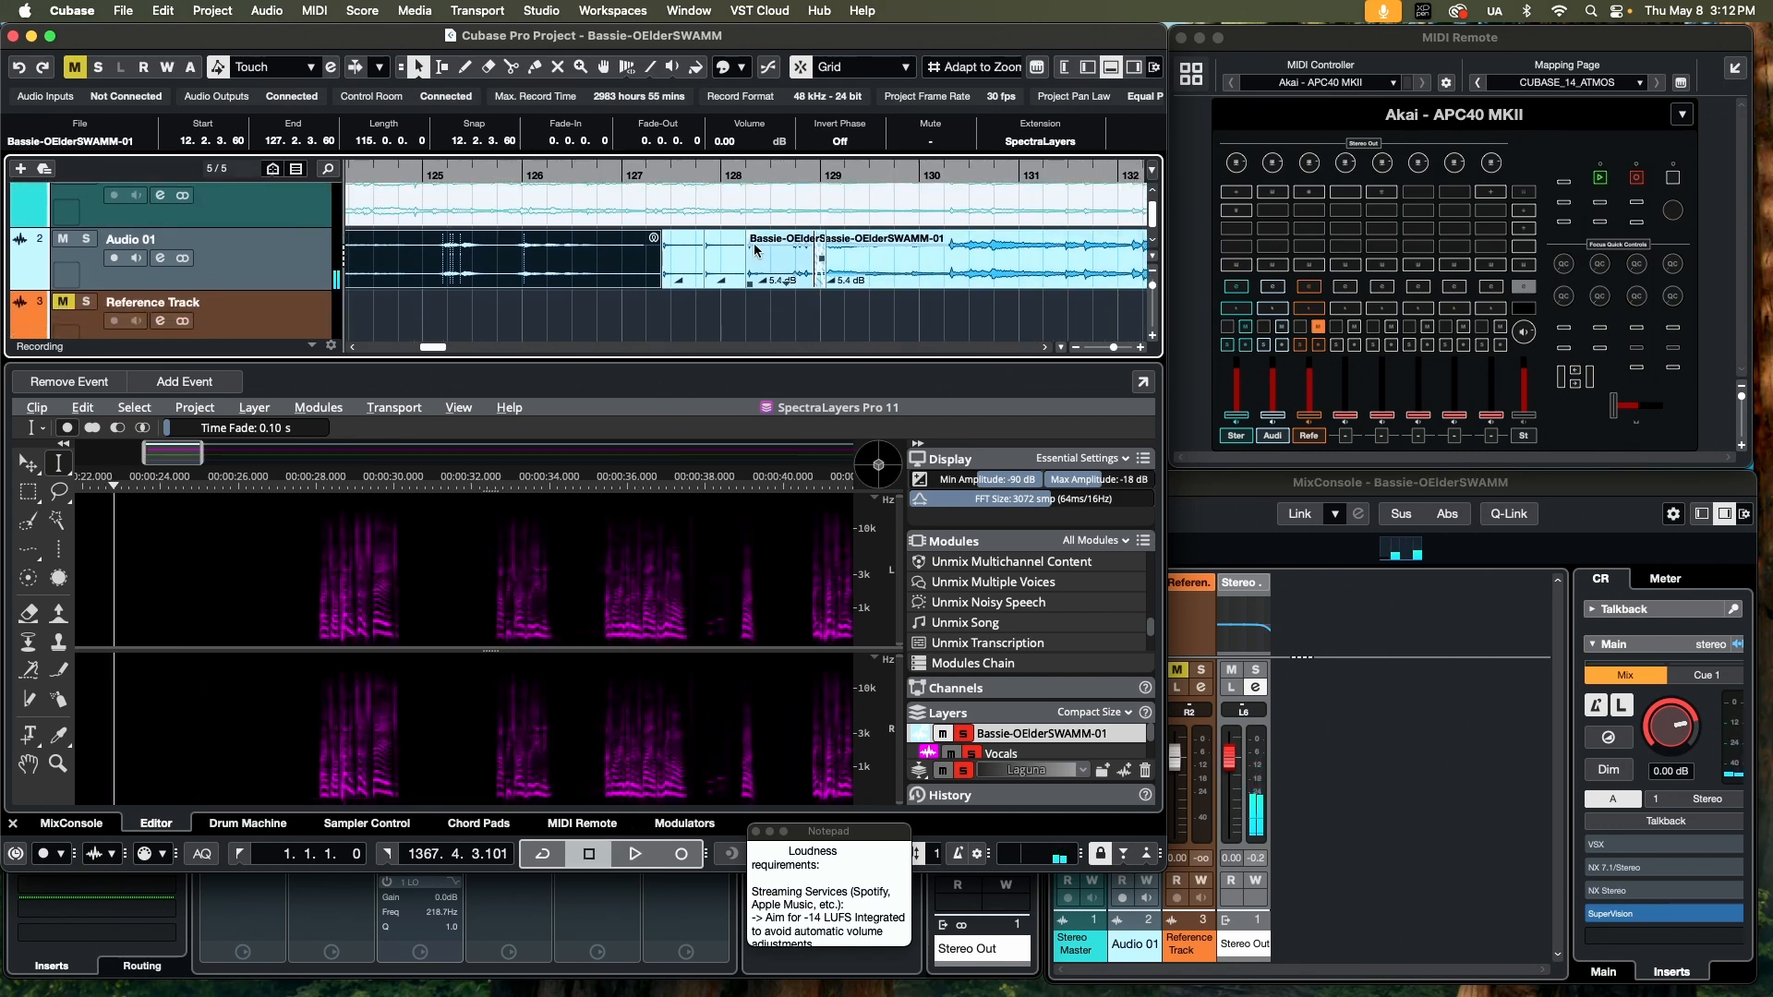
# - Audition the Stereo Master event from bar 116 in solo for comparison, and finish by unsoloing the track and muting the event
pyautogui.scroll(2, 823, 269)
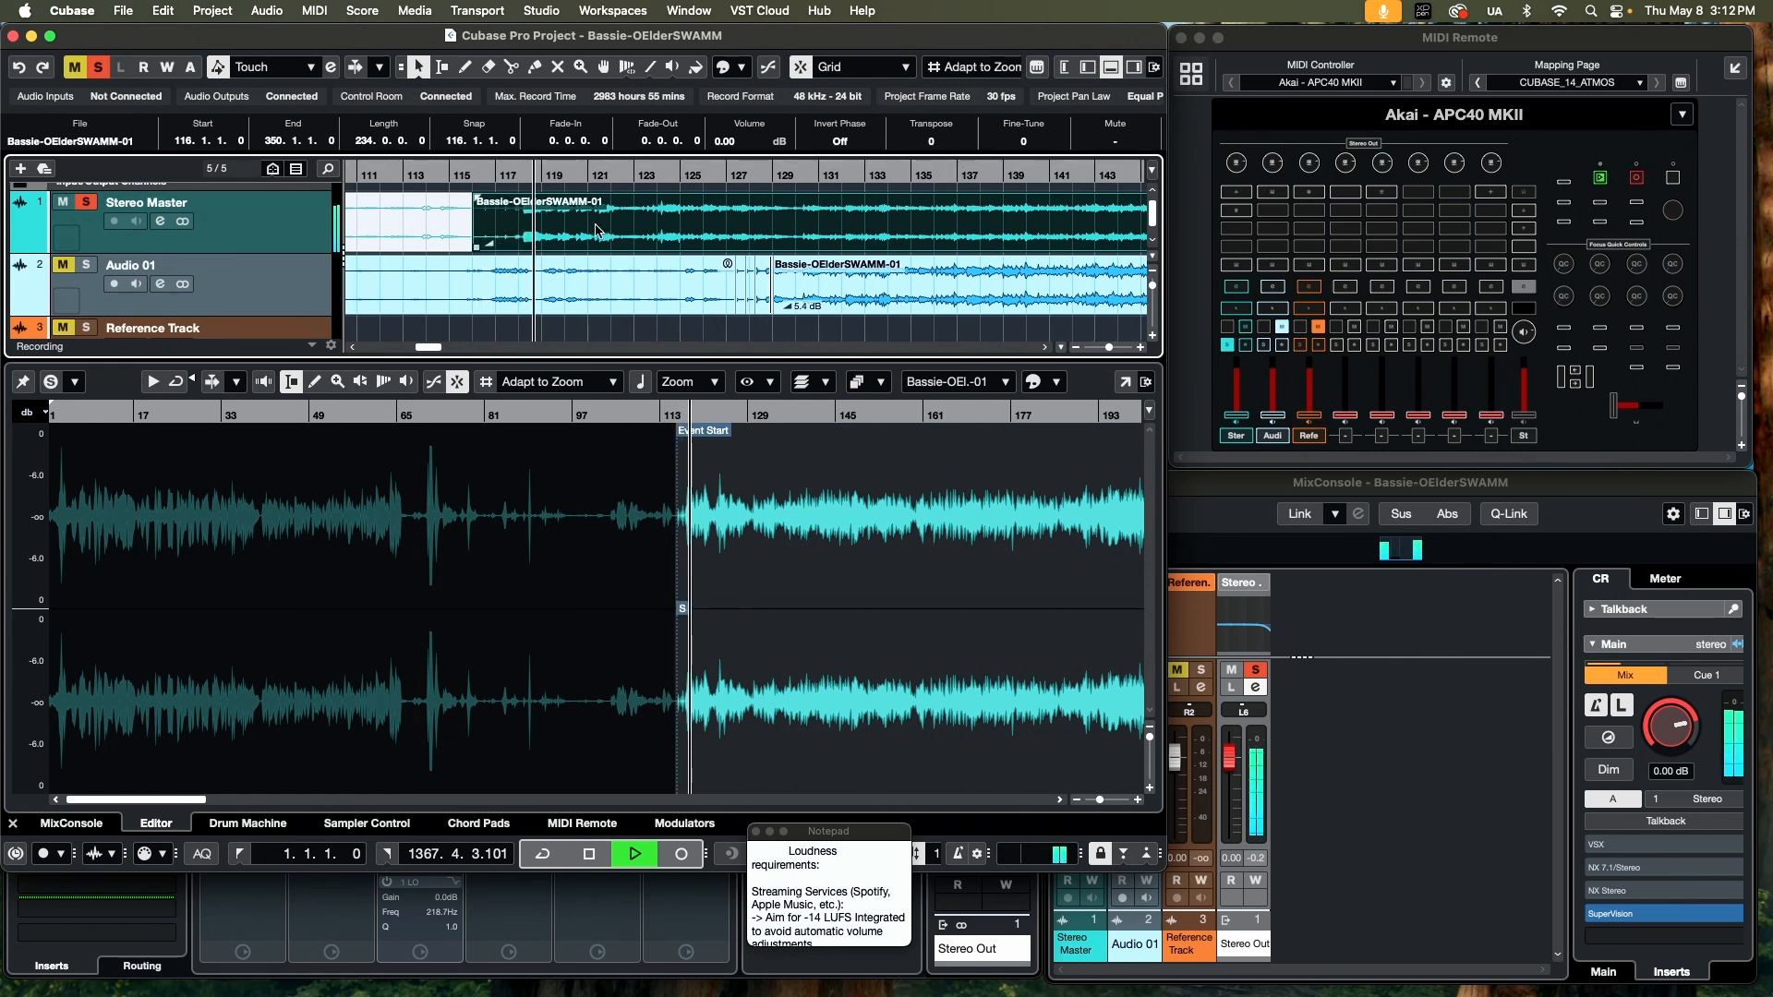
pyautogui.scroll(-1, 709, 342)
pyautogui.press('space')
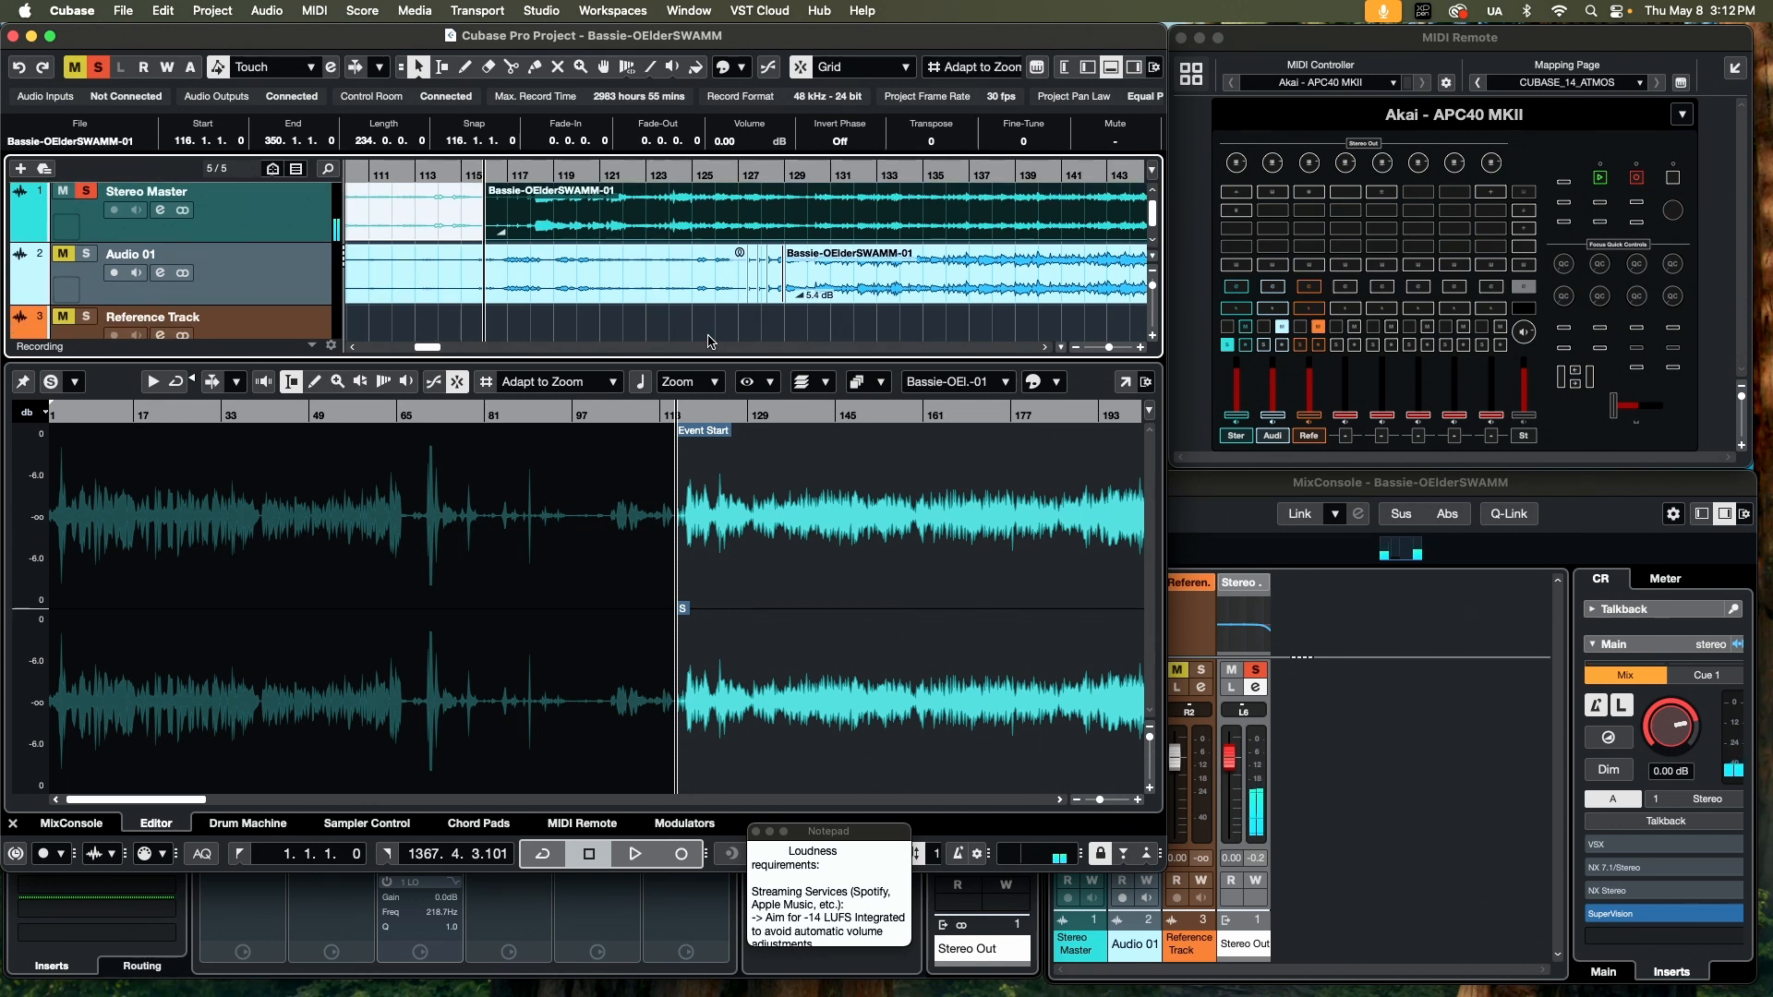
pyautogui.scroll(1, 710, 341)
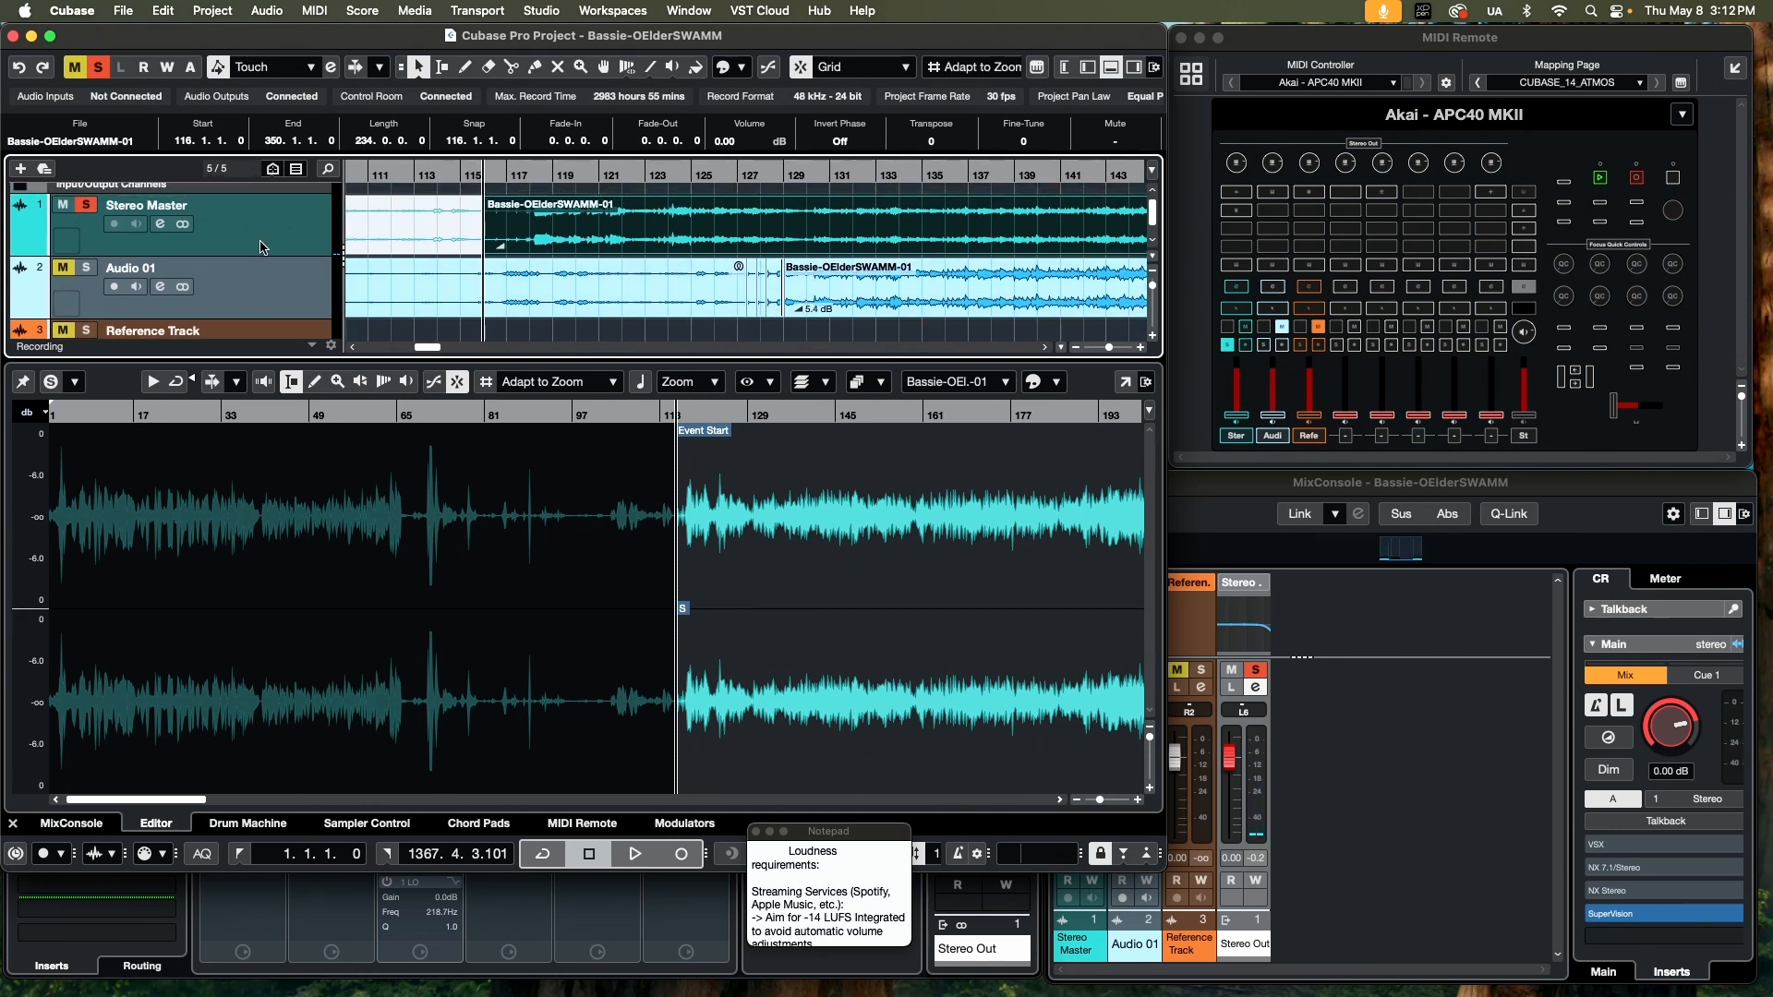
pyautogui.click(87, 206)
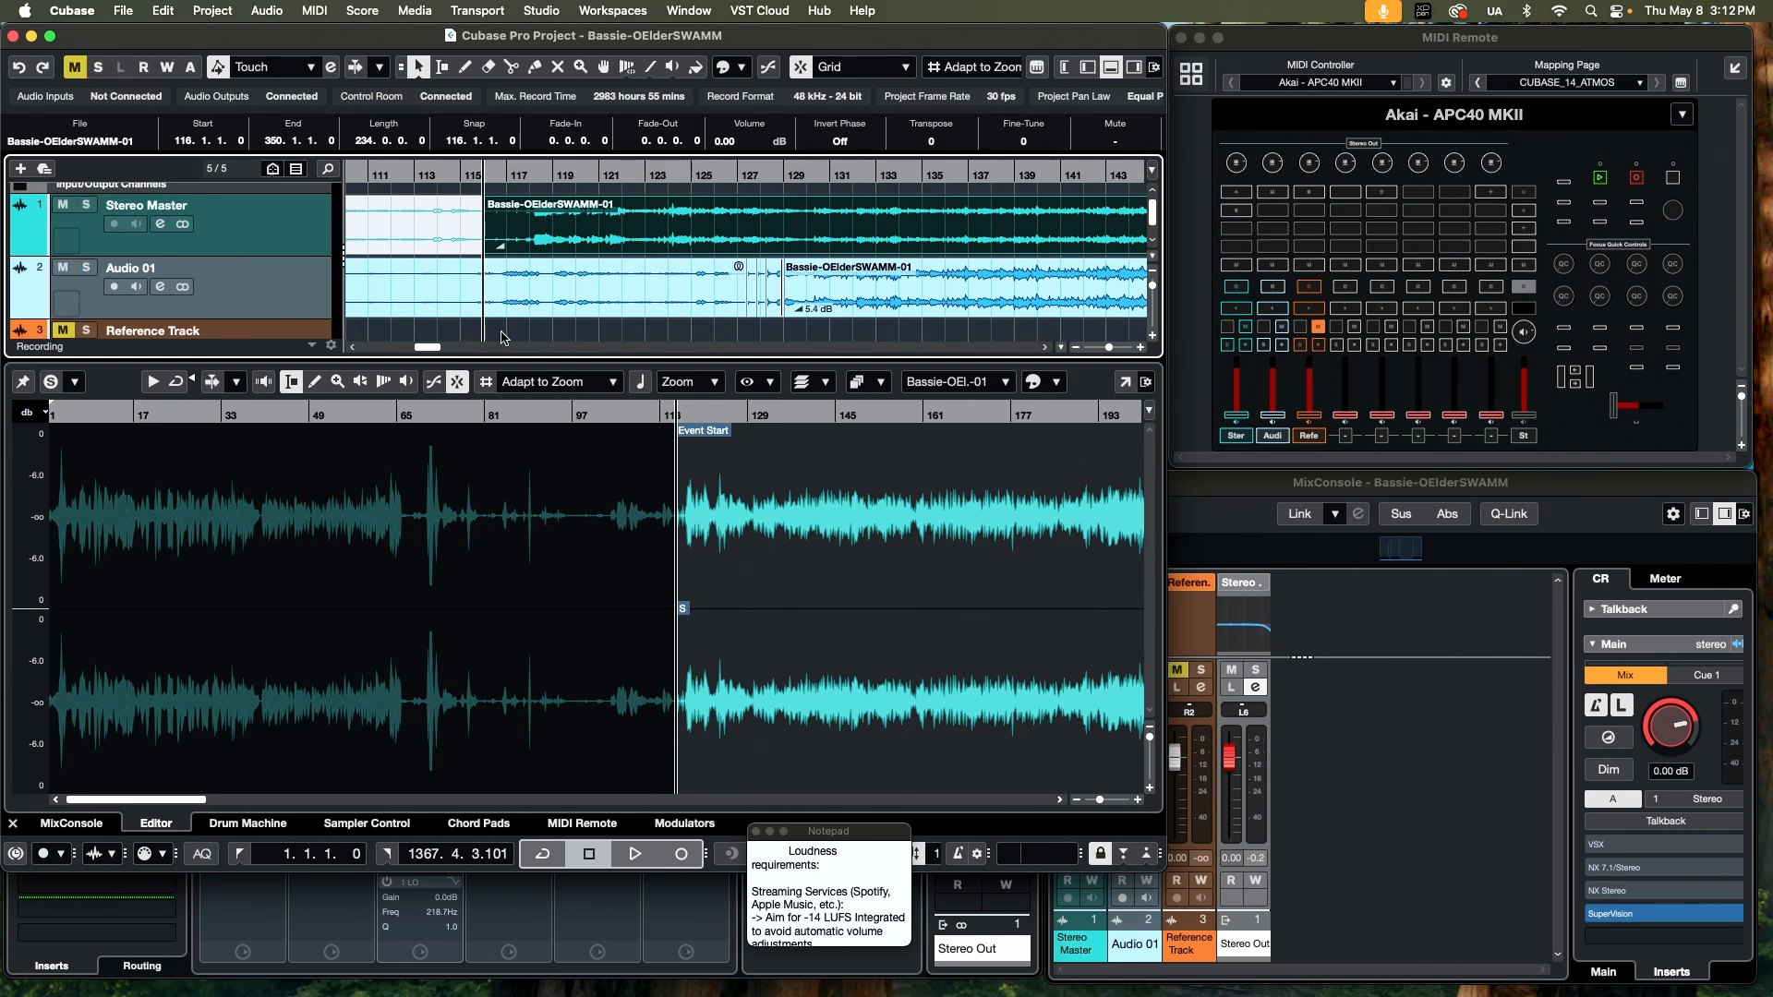
pyautogui.hotkey('shift', 'm')
# - Replay Audio 01 from about bar 127 across the short slices into the event with the 5.4 dB gain
pyautogui.scroll(-2, 646, 305)
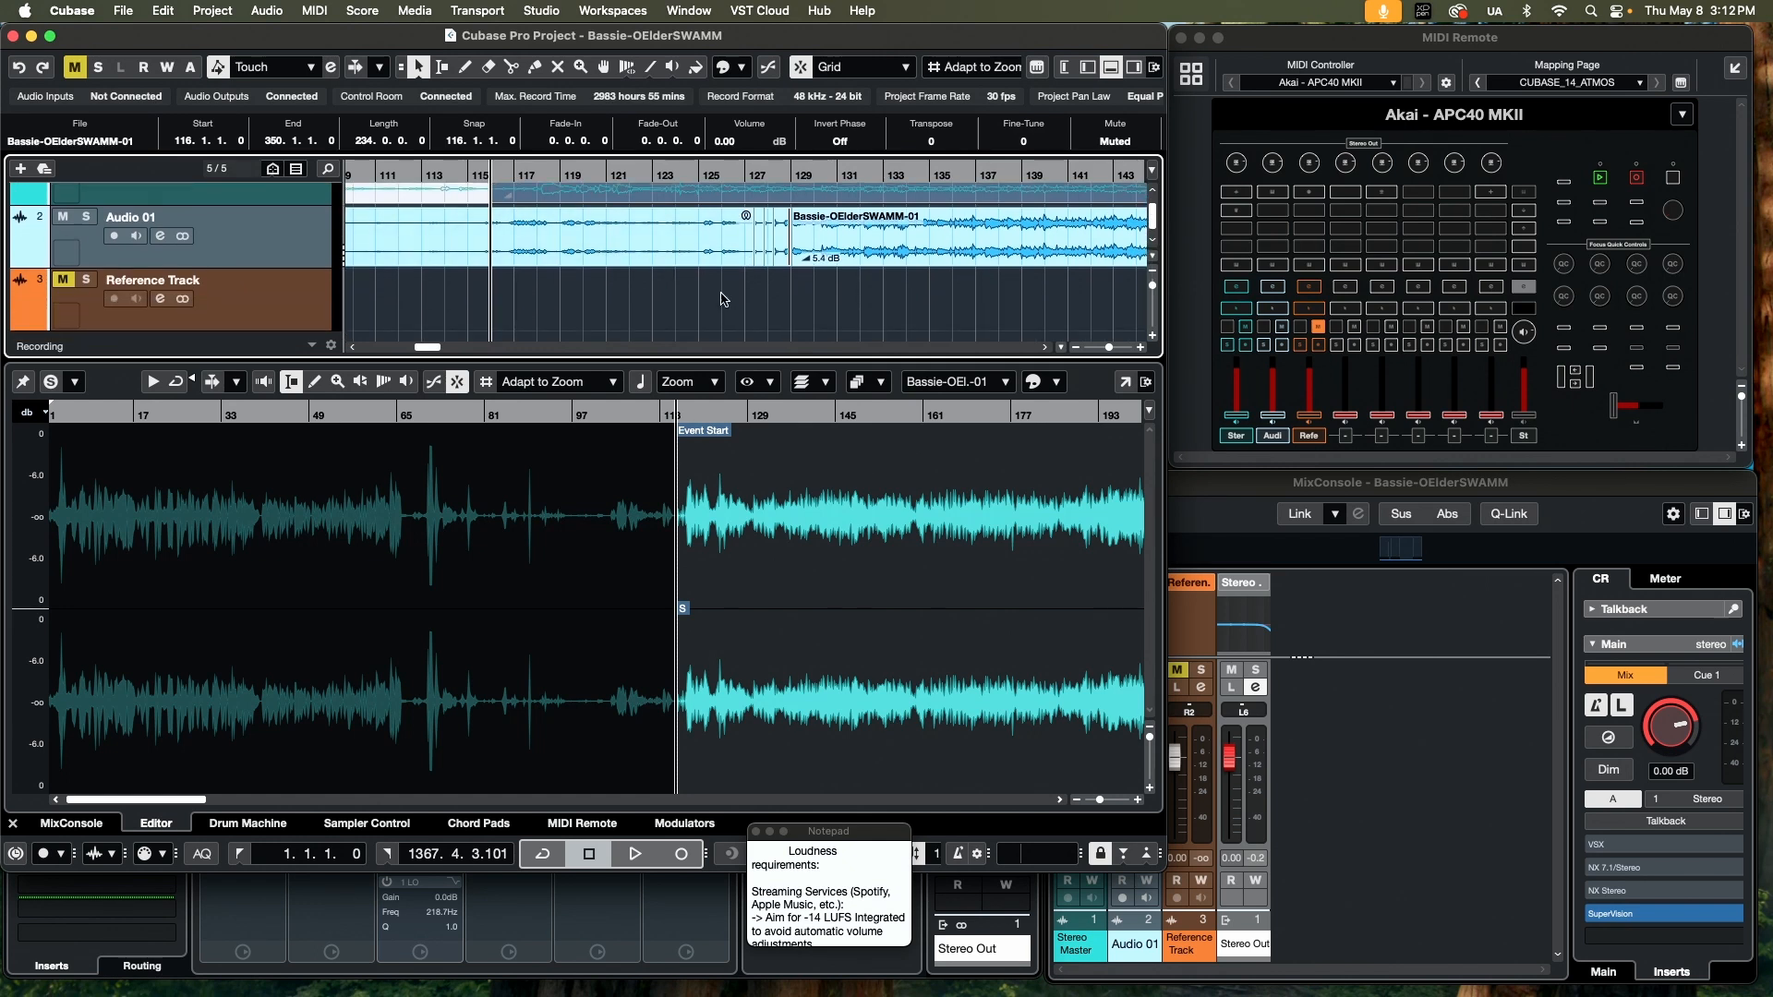
pyautogui.scroll(2, 772, 277)
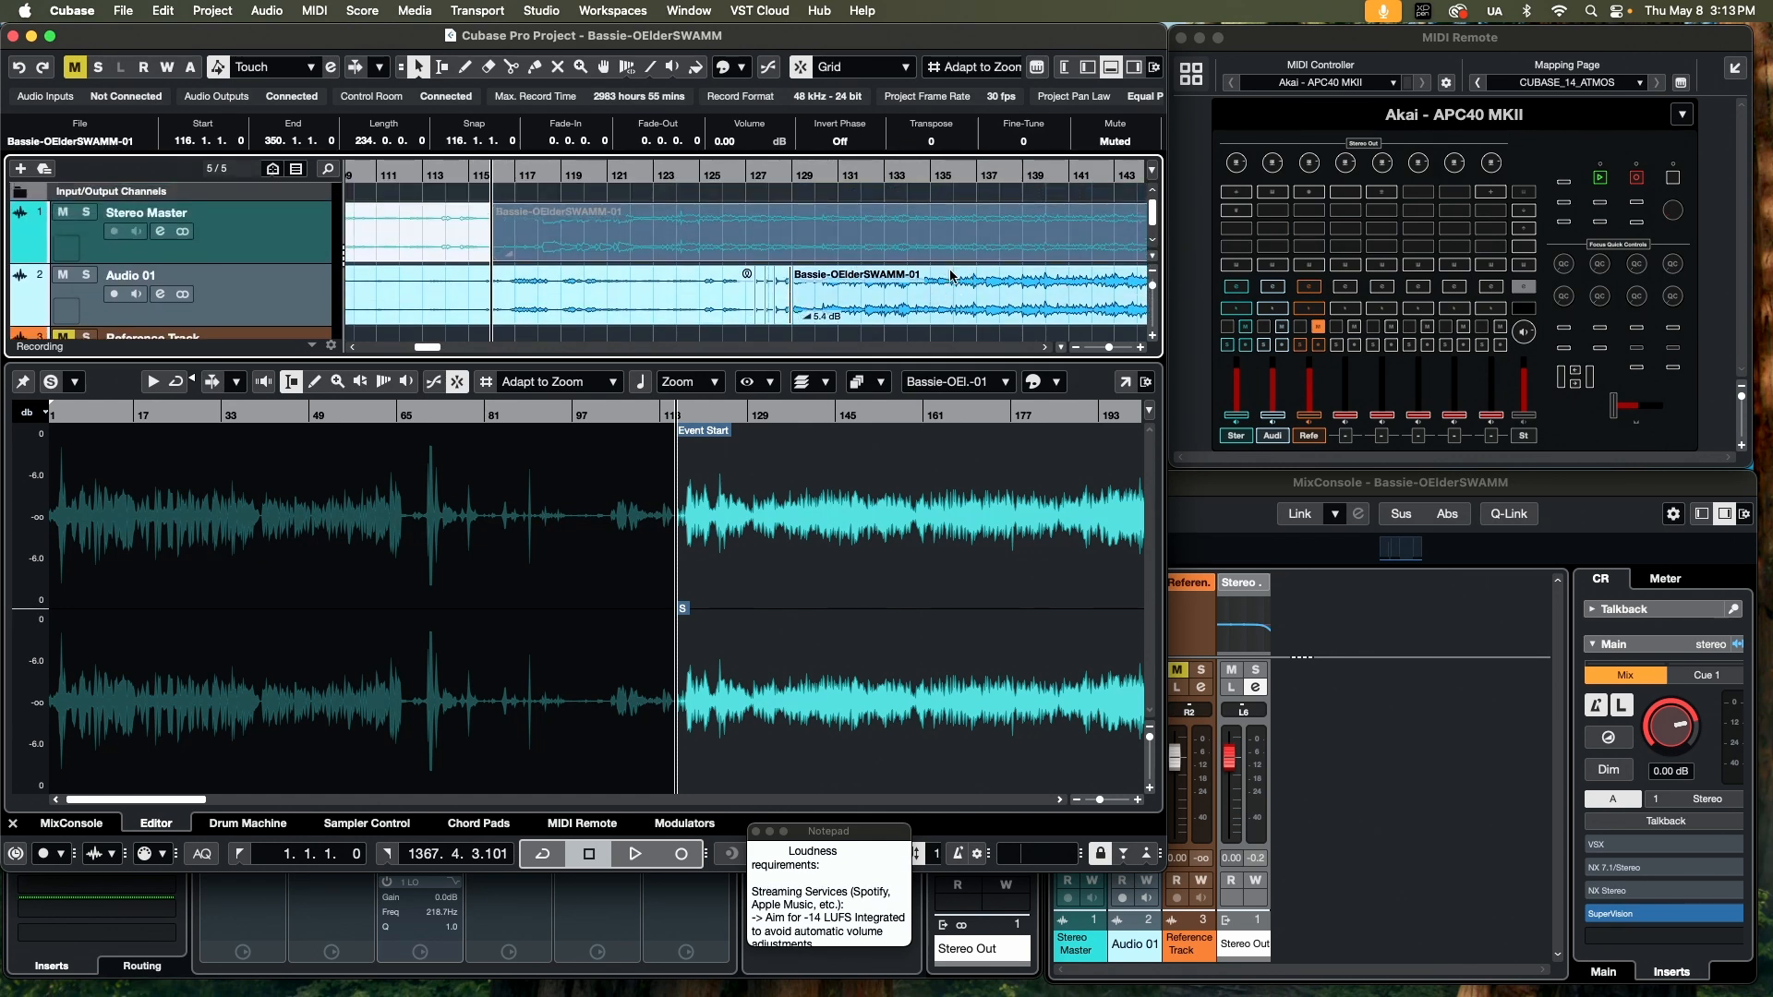
pyautogui.click(777, 170)
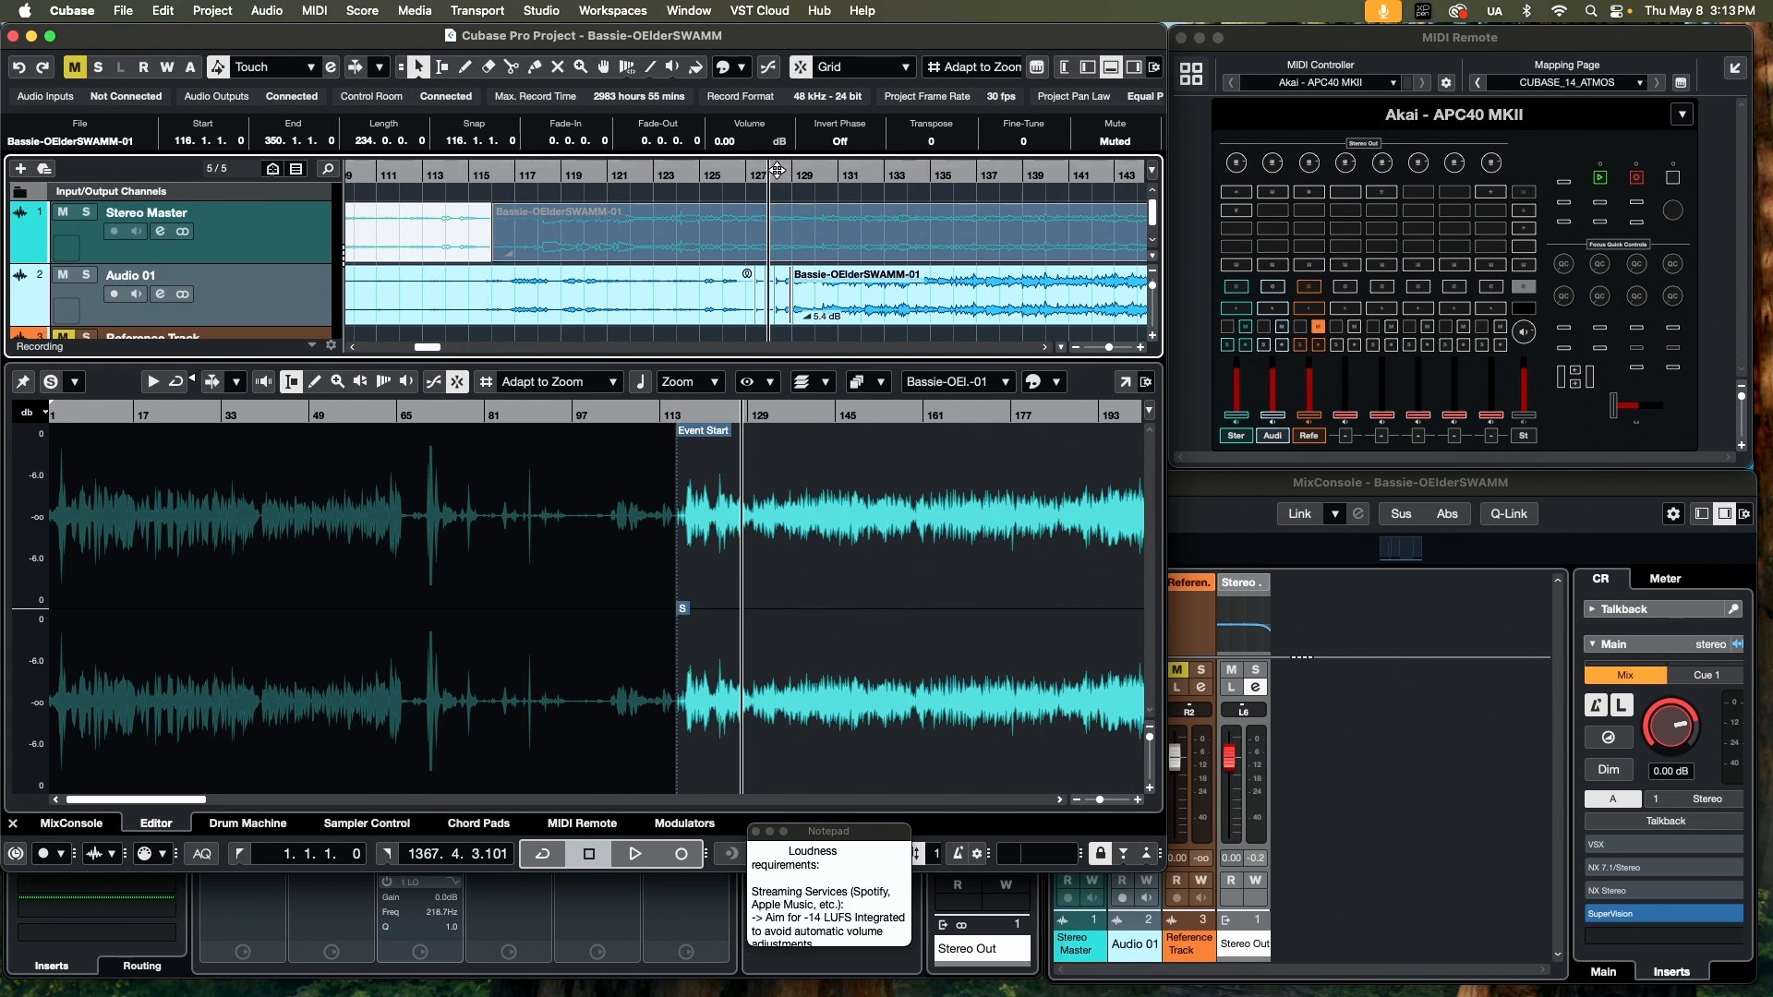
pyautogui.click(747, 174)
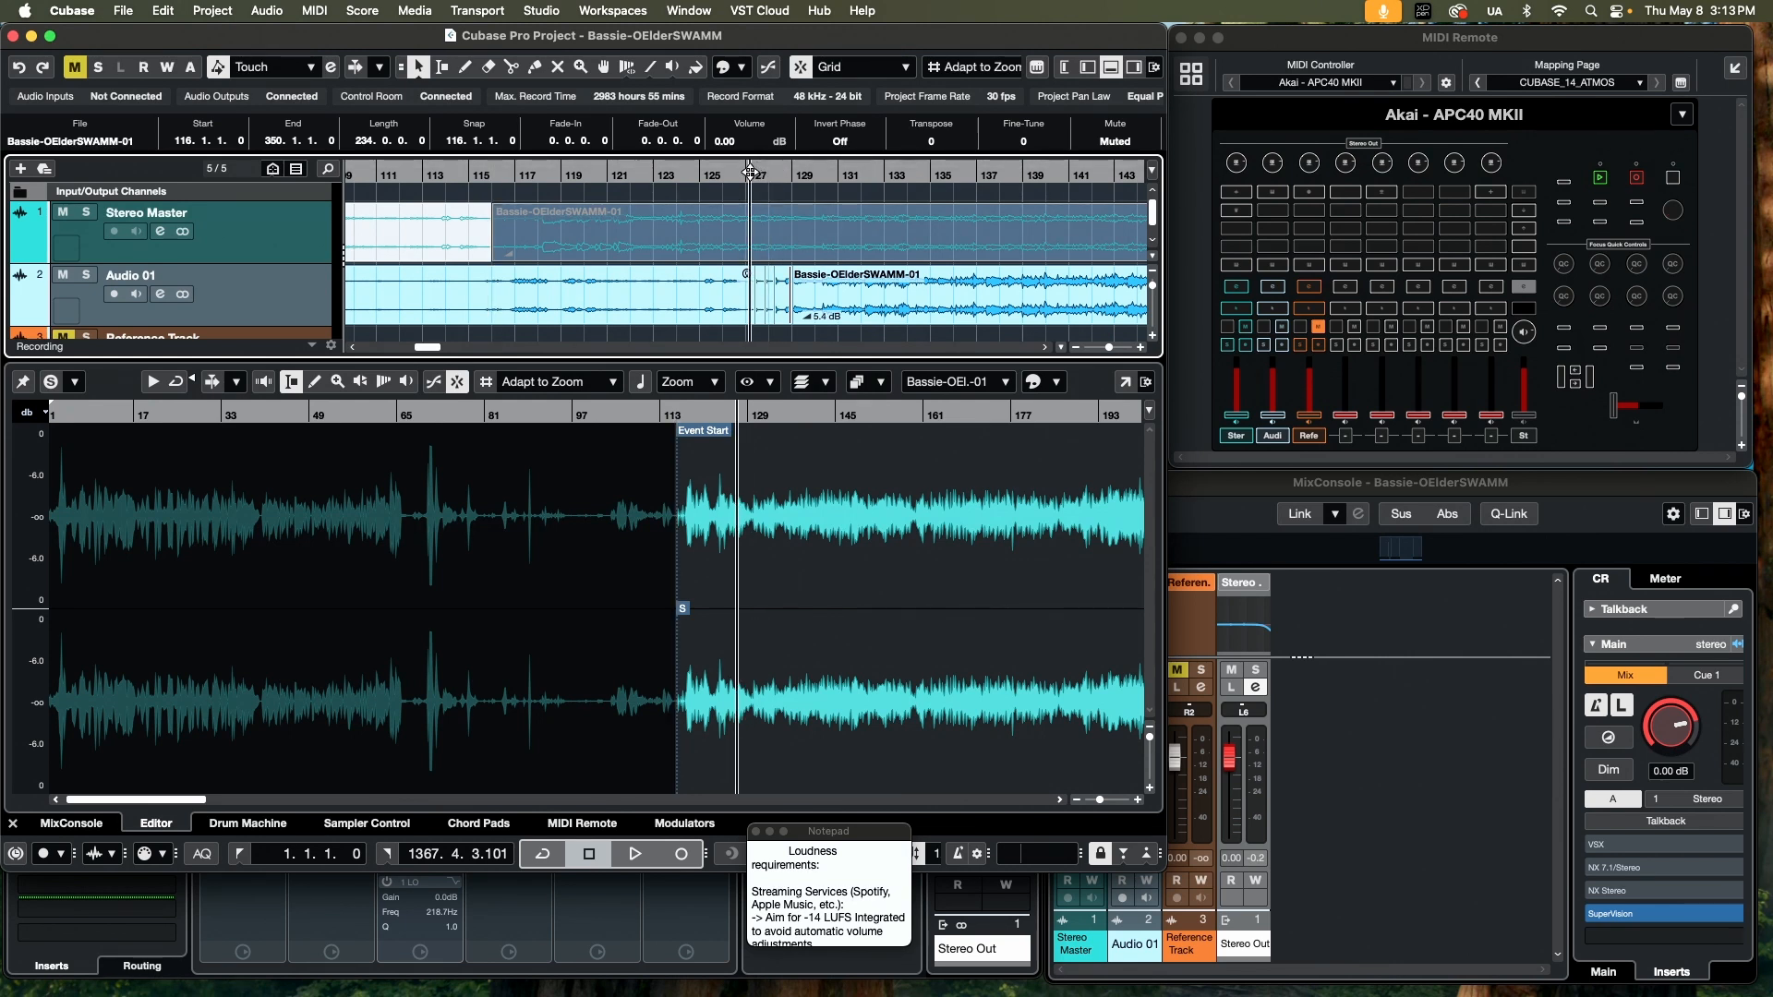
pyautogui.press('space')
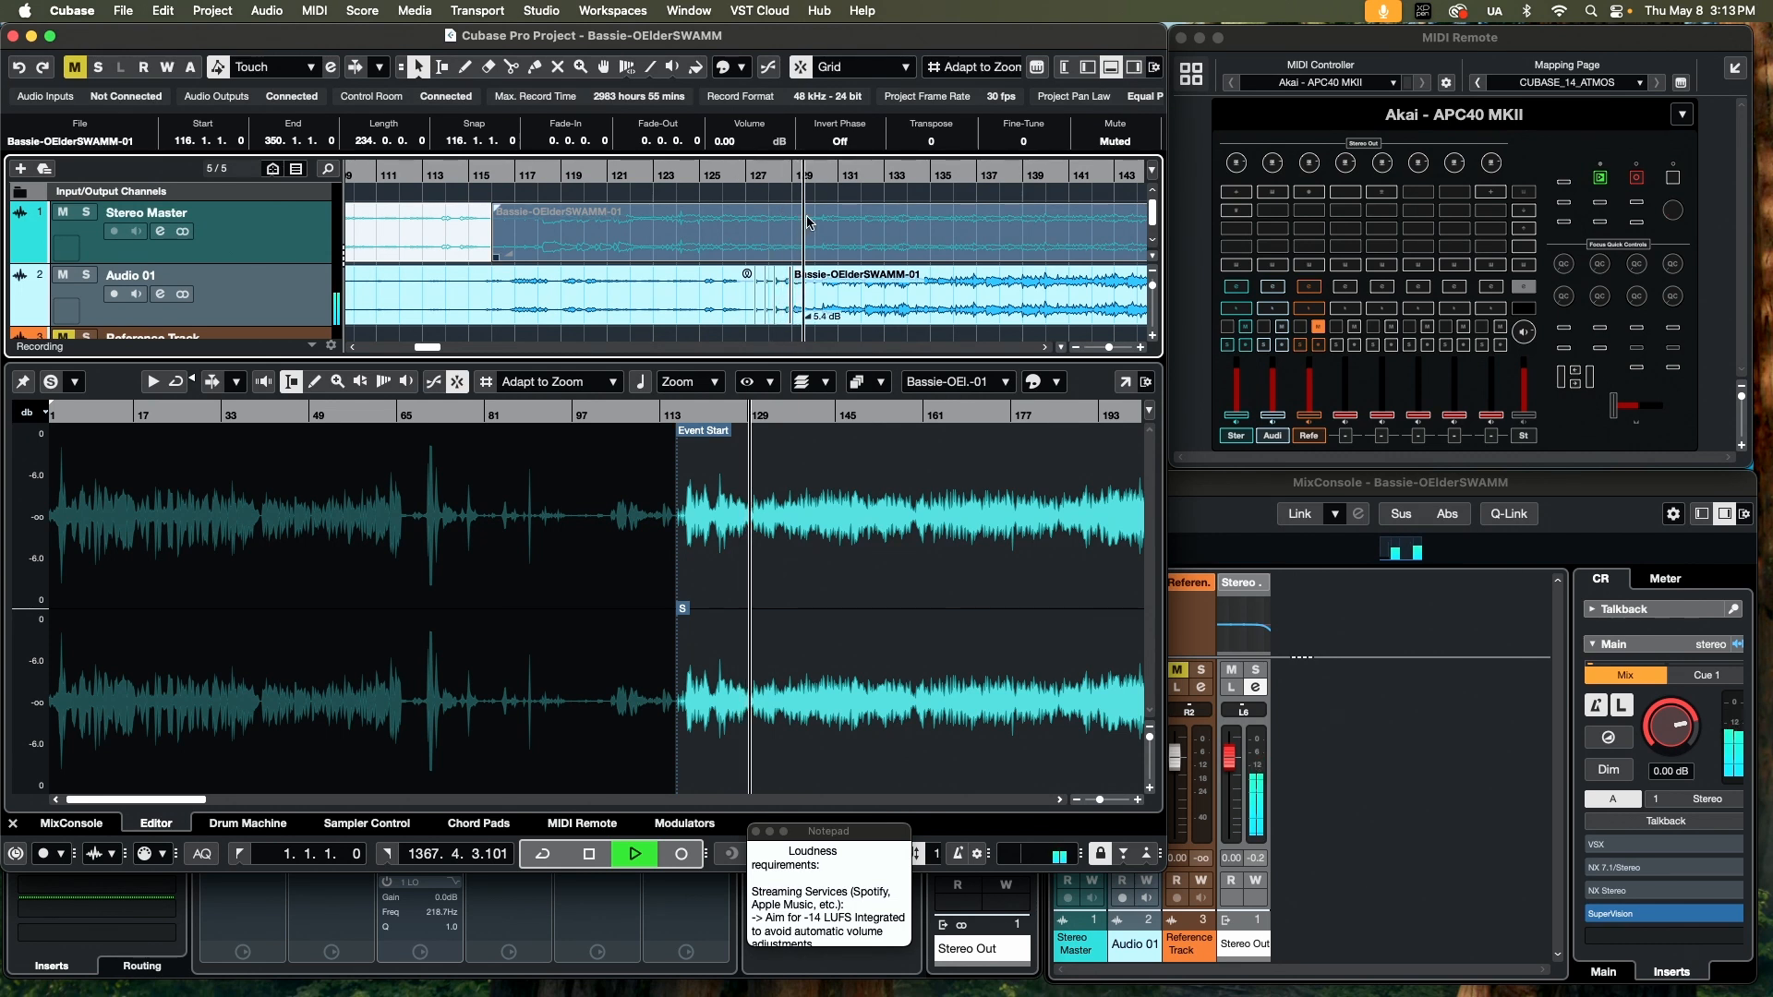
pyautogui.press('space')
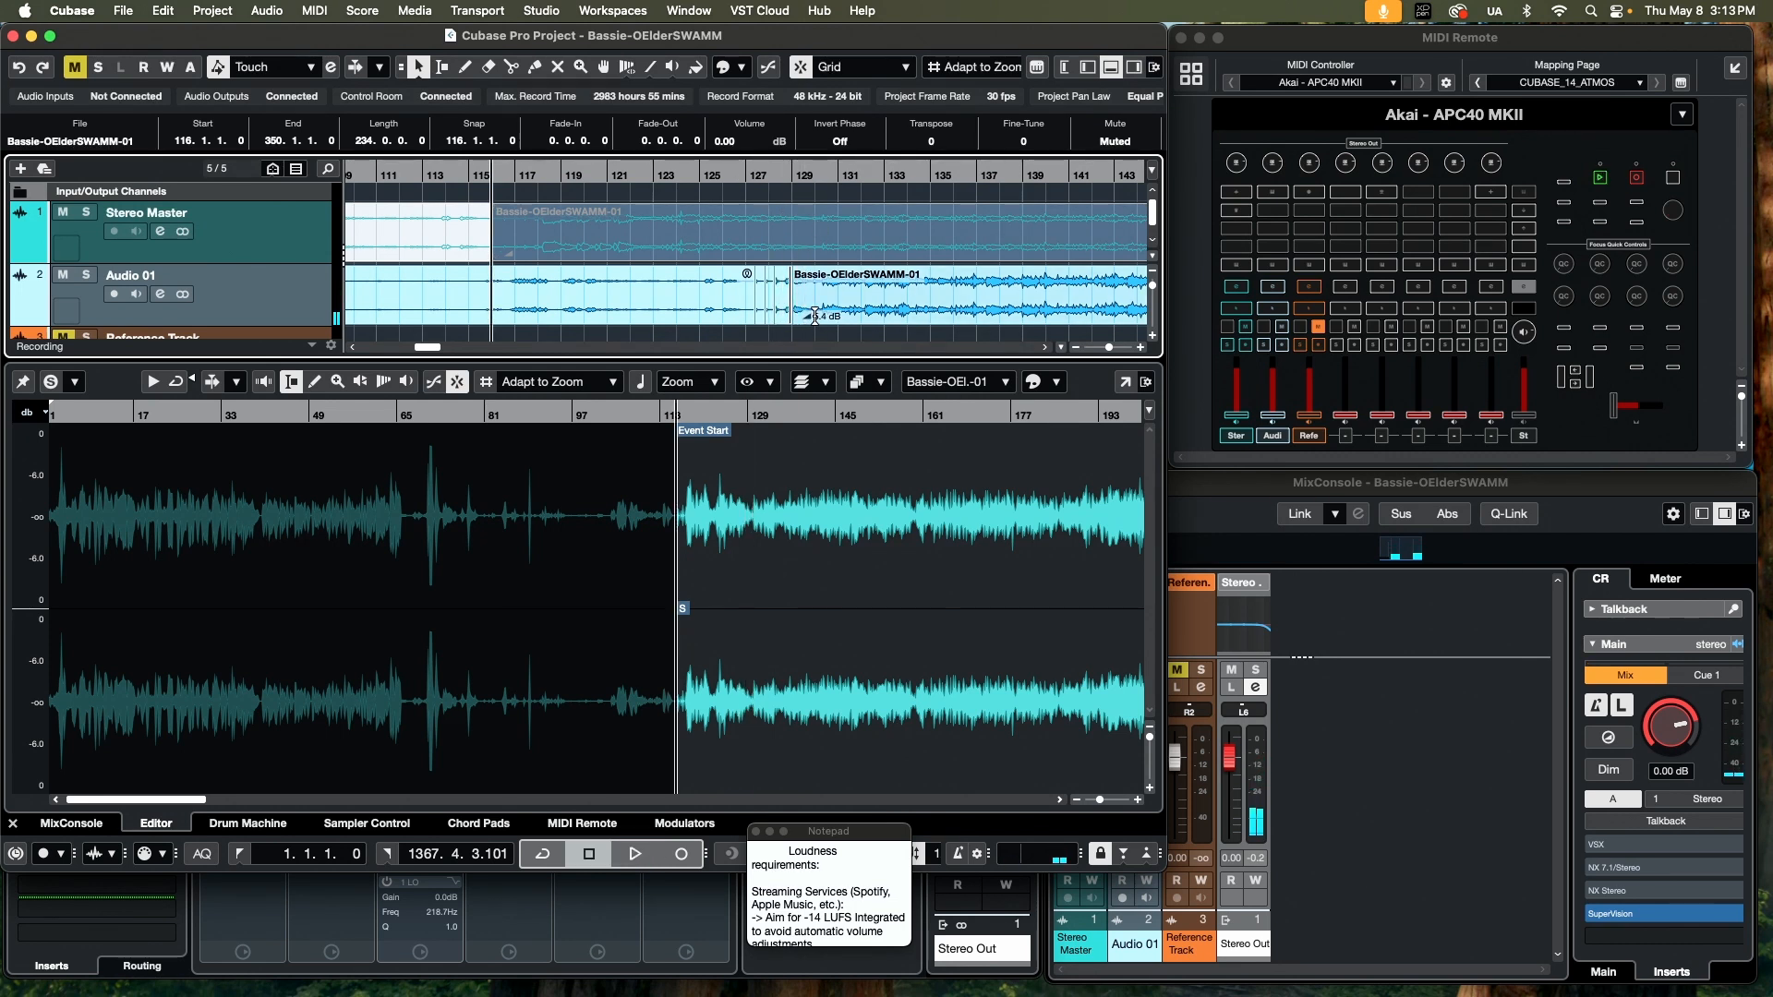
# - Examine the Audio 01 and Stereo Master events along the timeline up to the end of Audio 01
pyautogui.scroll(-1, 815, 318)
pyautogui.scroll(2, 817, 322)
pyautogui.scroll(-5, 818, 322)
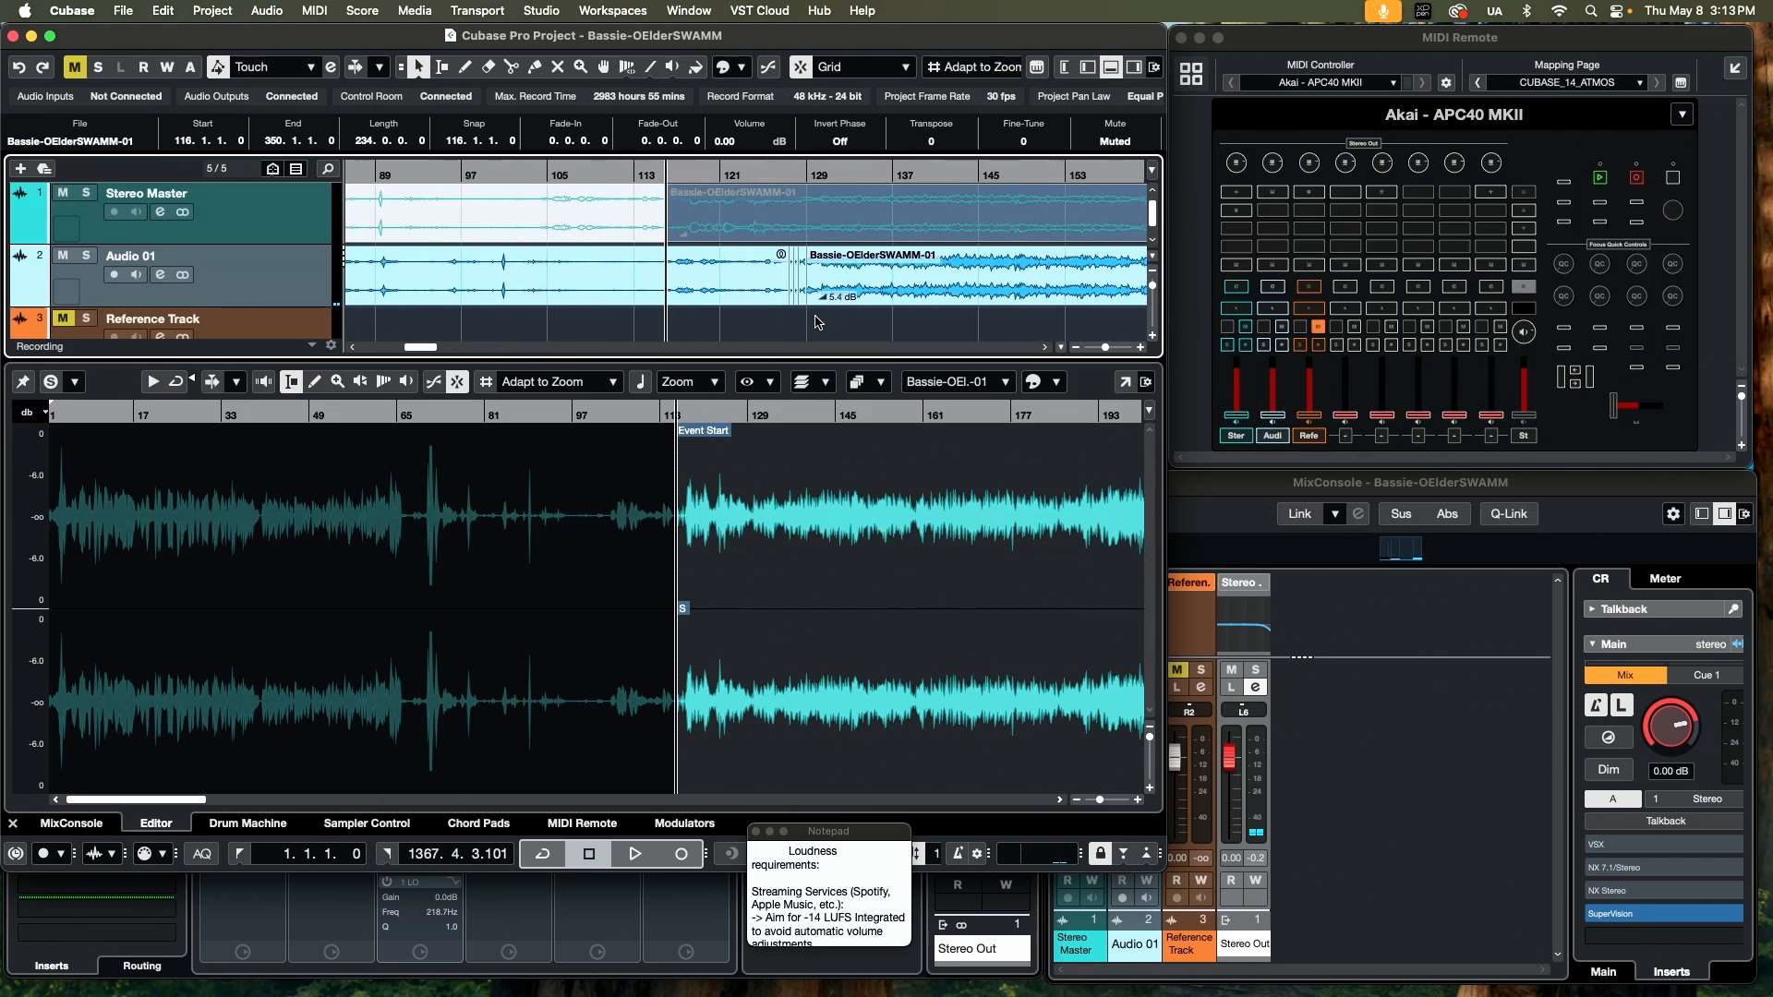
pyautogui.scroll(-3, 815, 321)
pyautogui.scroll(1, 816, 322)
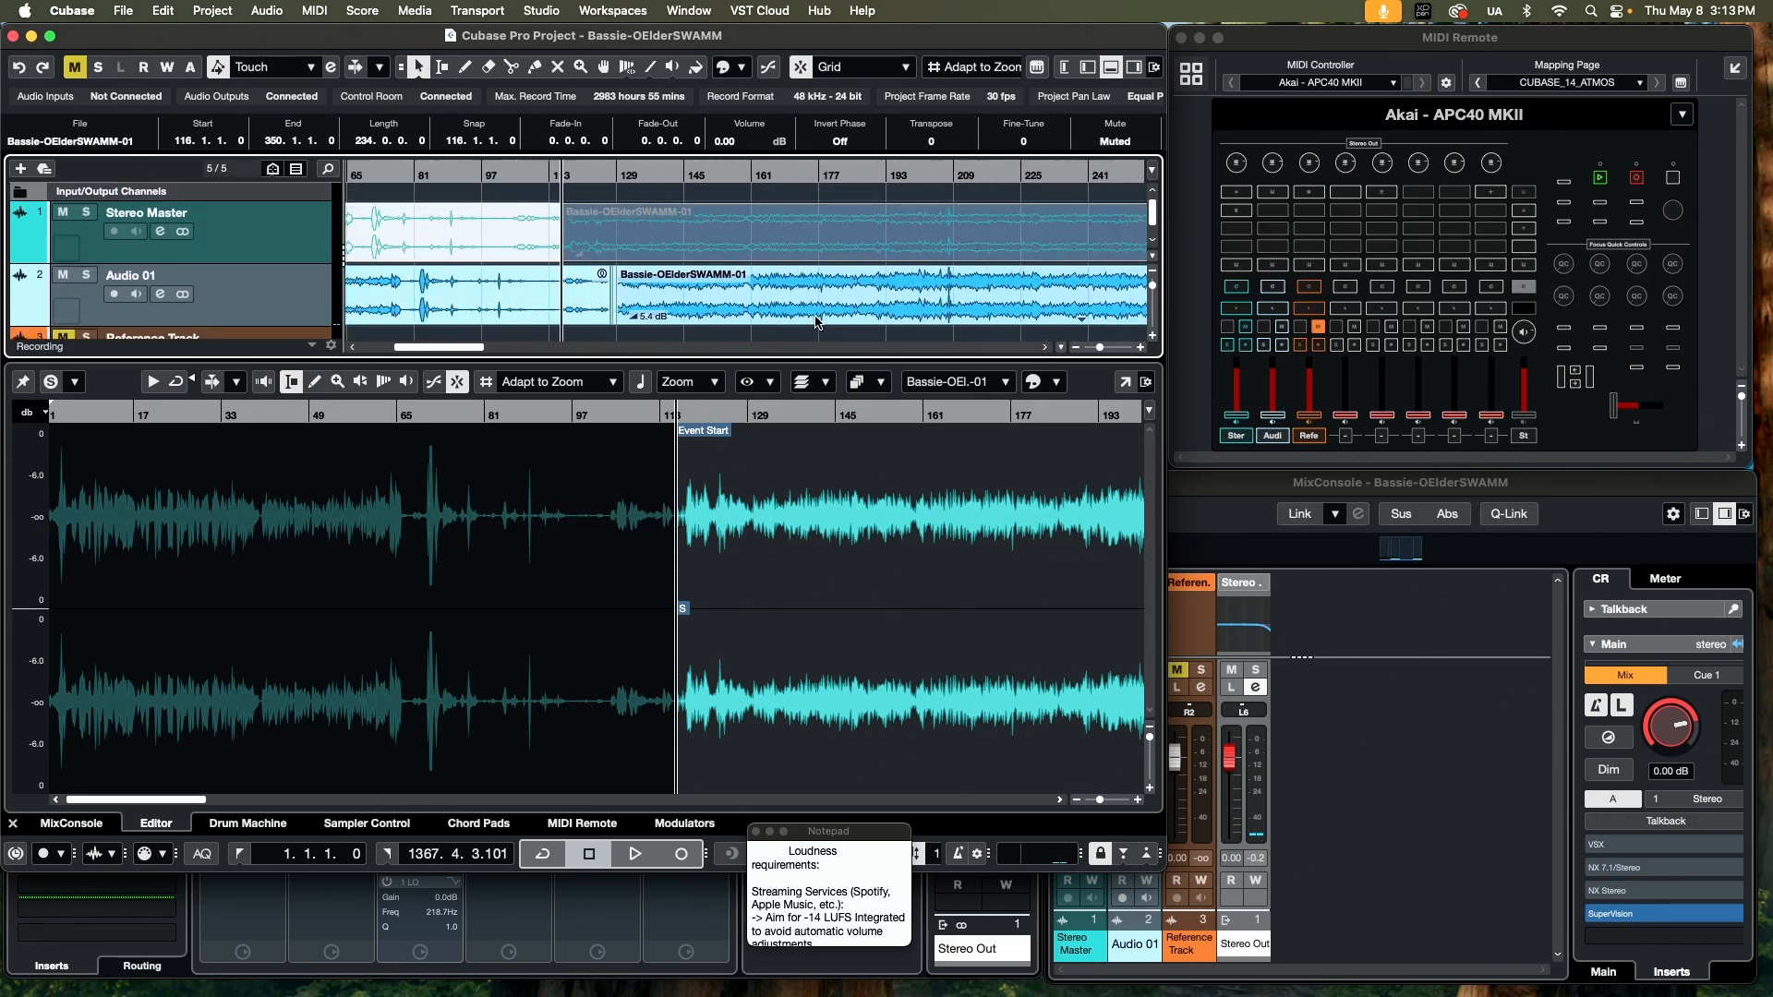
pyautogui.scroll(-5, 815, 322)
pyautogui.scroll(3, 815, 323)
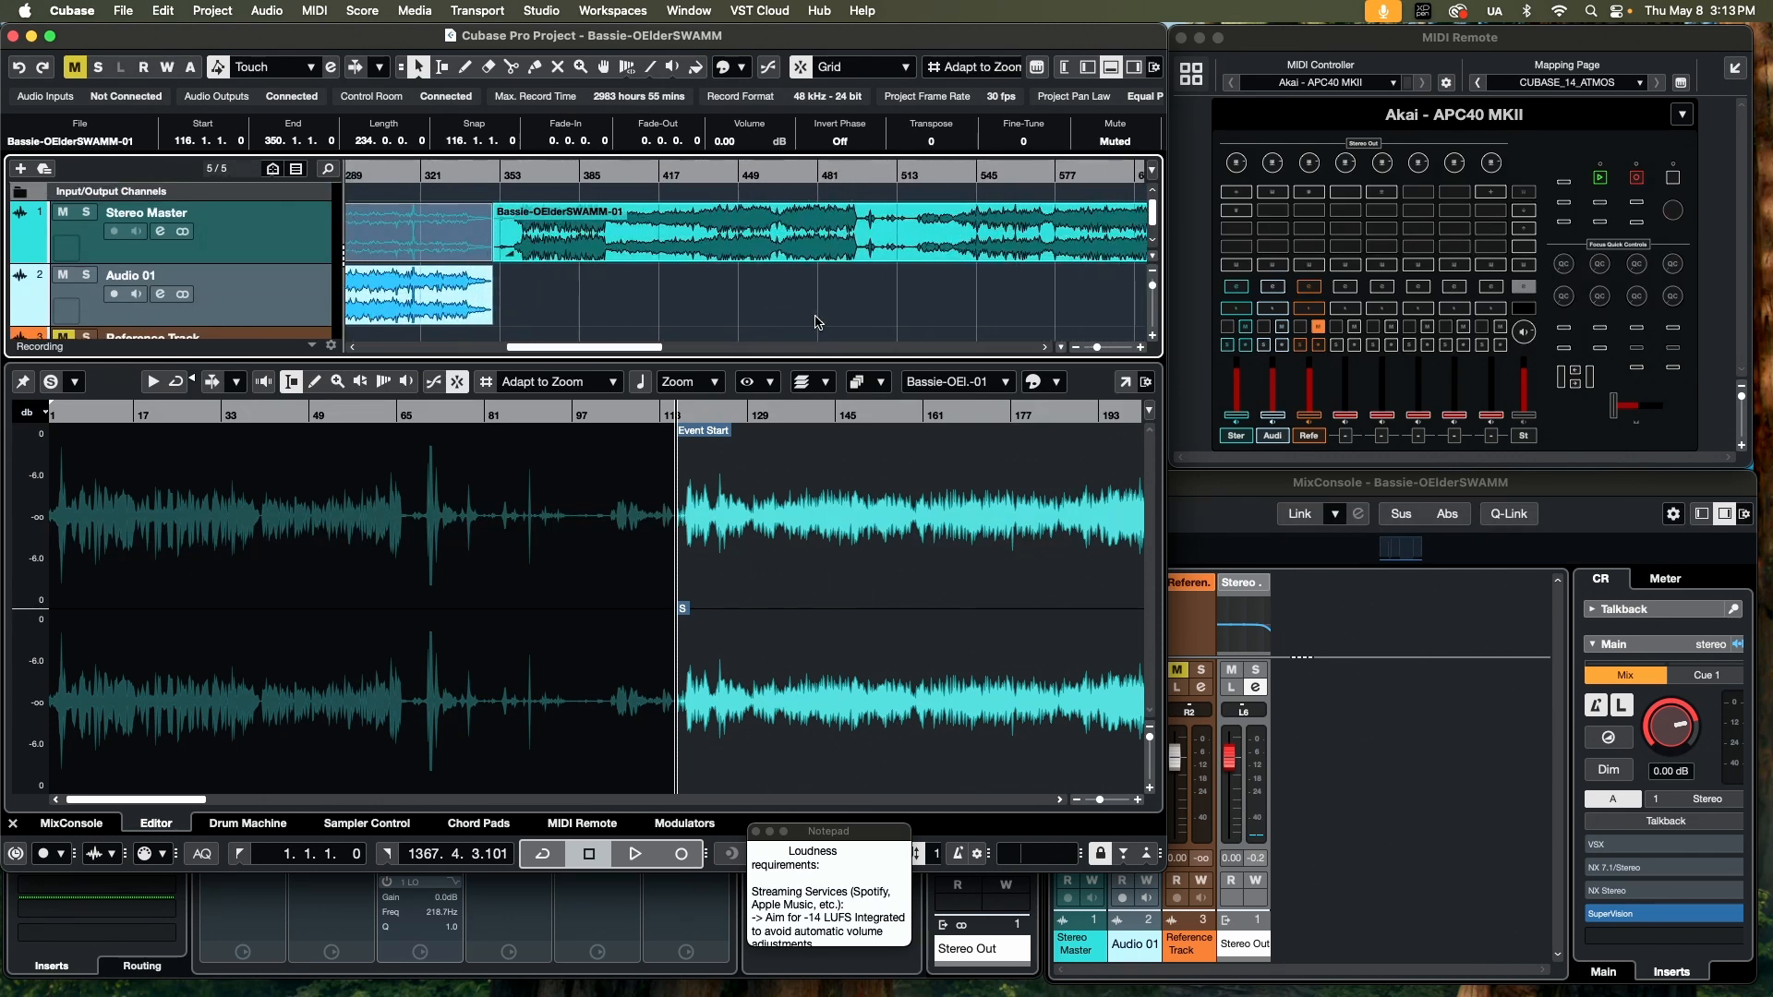
pyautogui.scroll(2, 815, 322)
pyautogui.hscroll(-6, 618, 293)
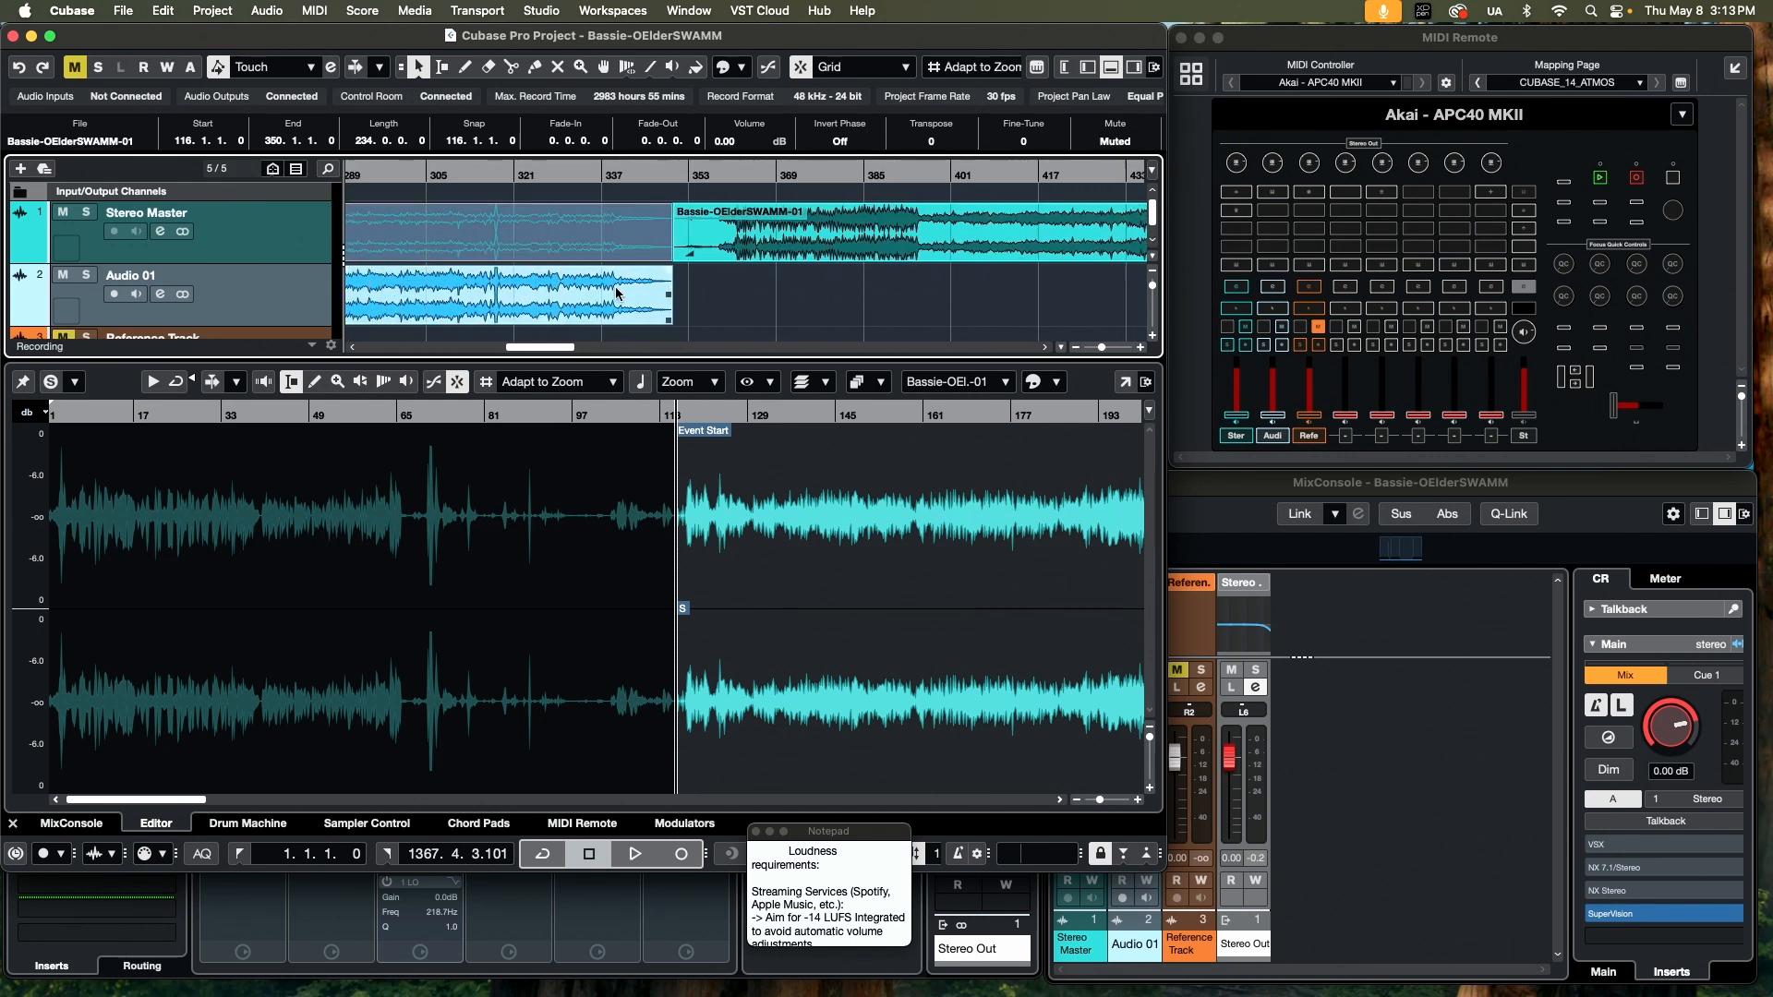
pyautogui.scroll(-5, 618, 293)
# - Clear the event selection, switch to the workspace with the Stereo Out channel settings, and open the Basslane Pro insert during playback
pyautogui.click(618, 294)
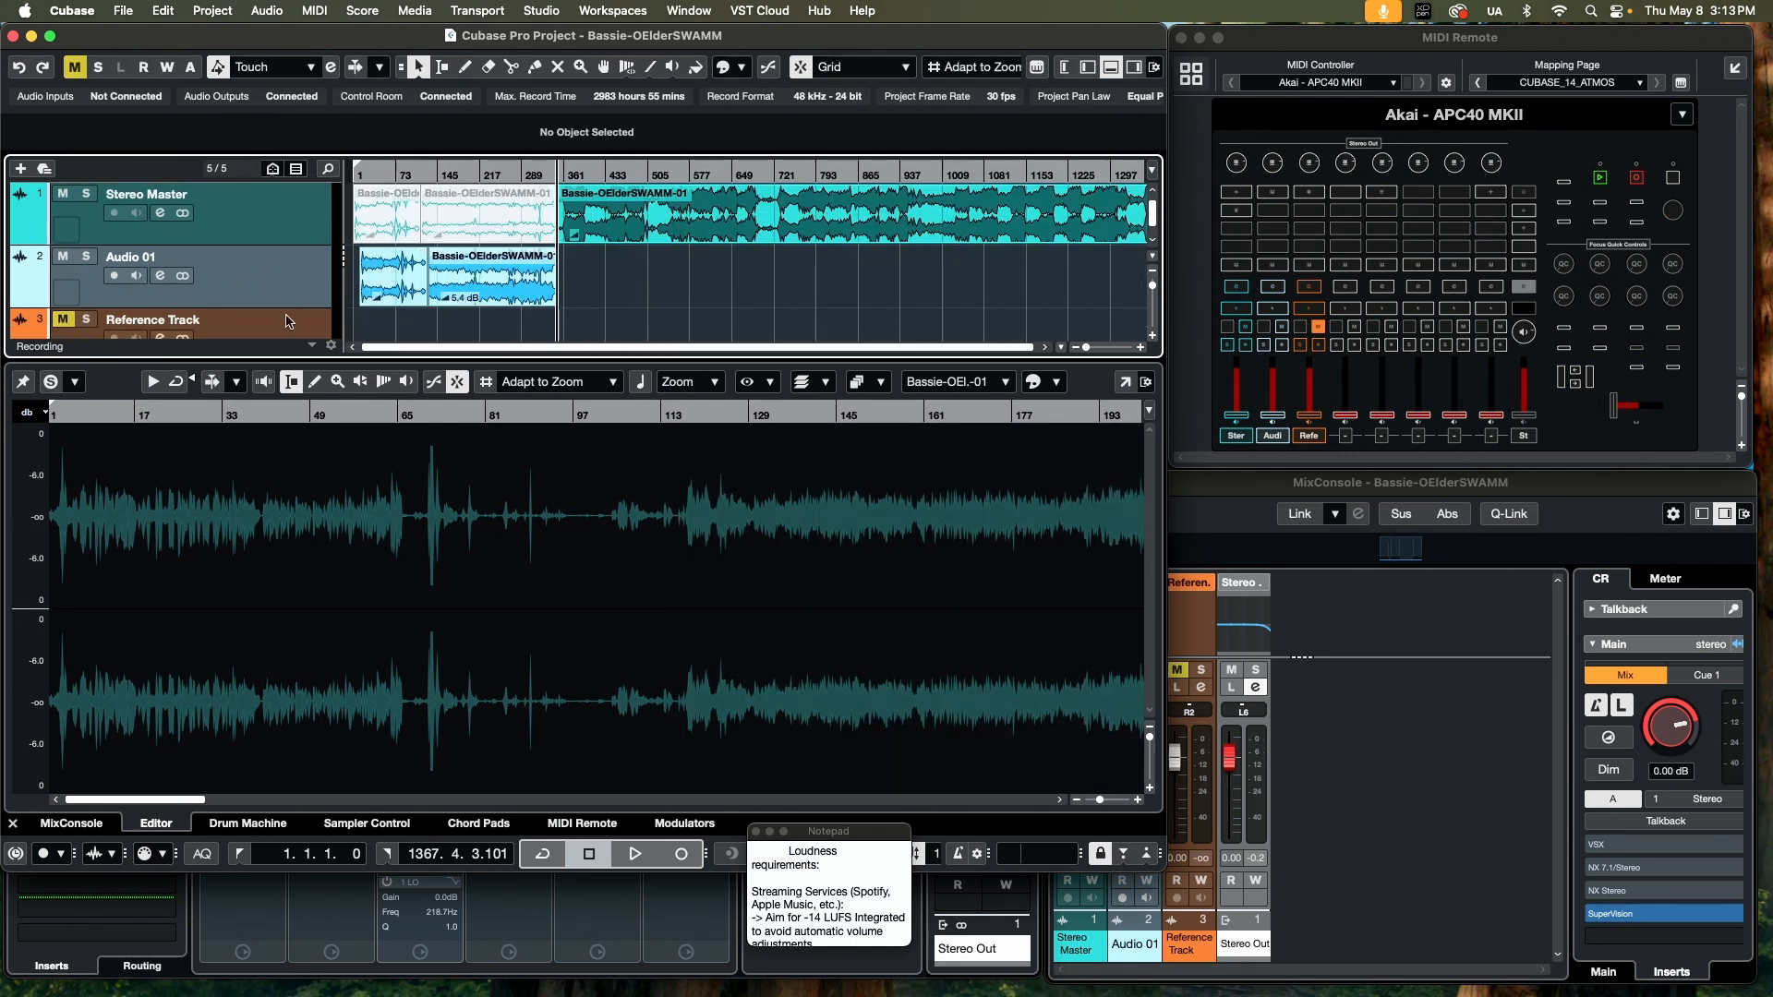
pyautogui.click(612, 11)
pyautogui.click(615, 156)
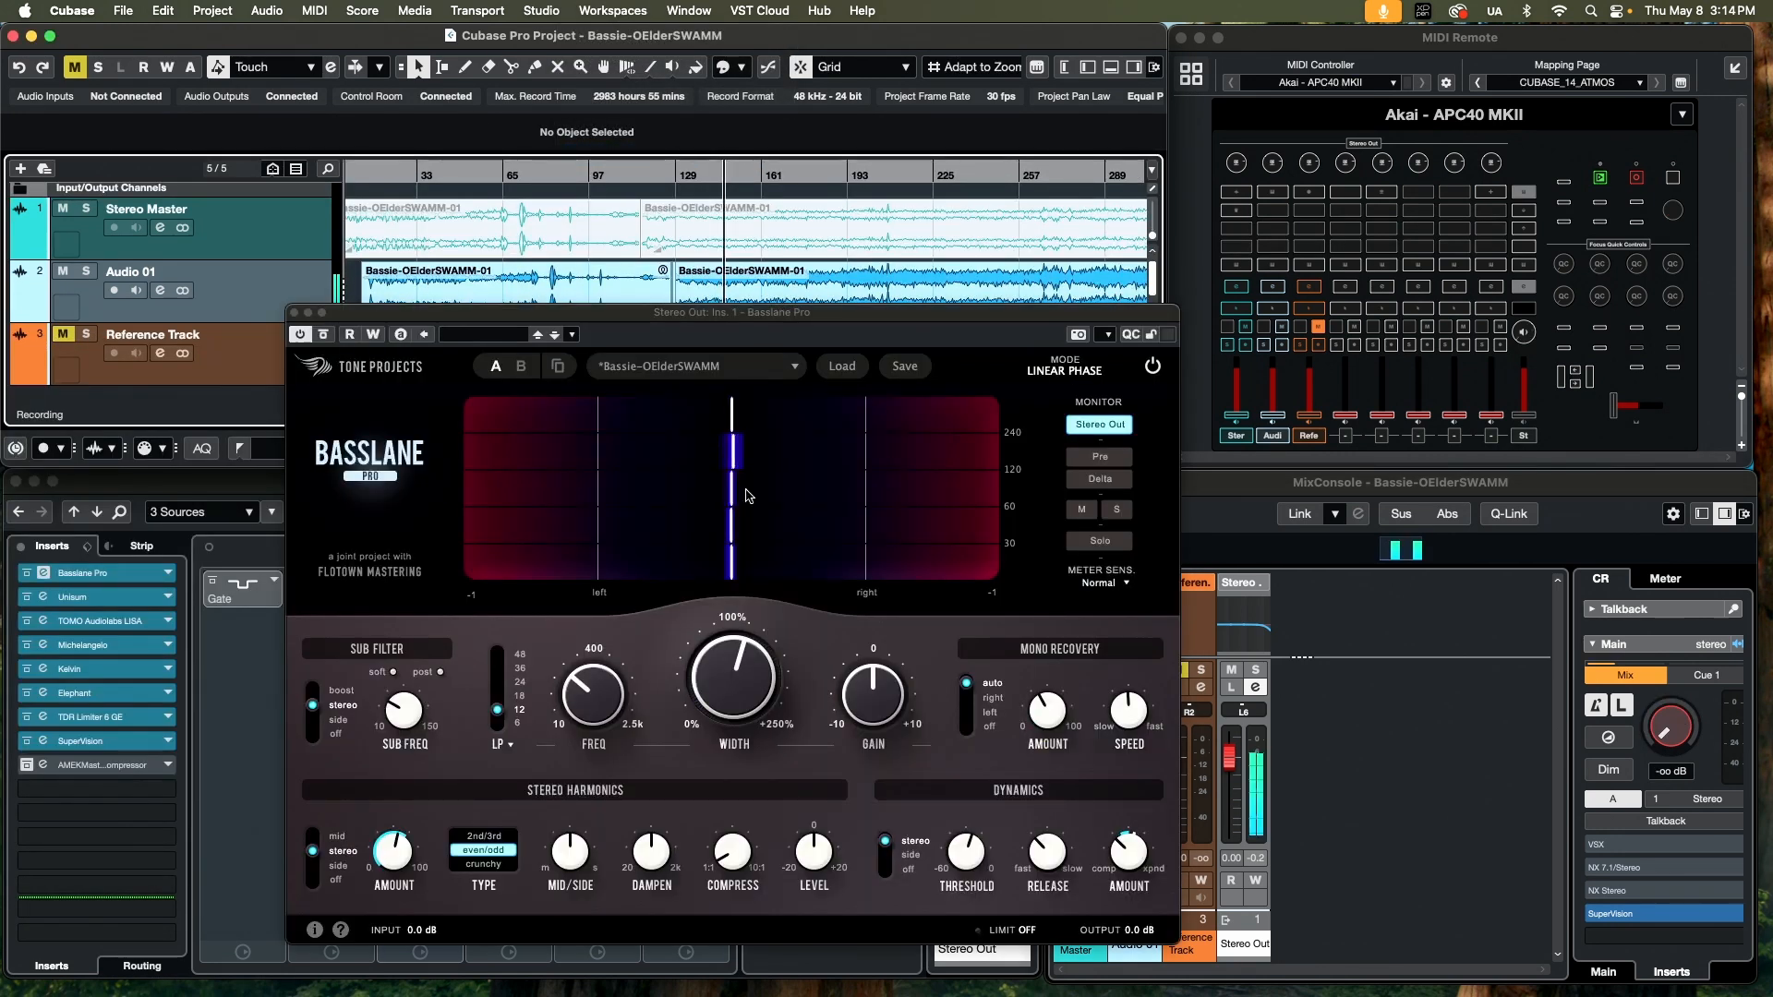
pyautogui.moveTo(739, 663)
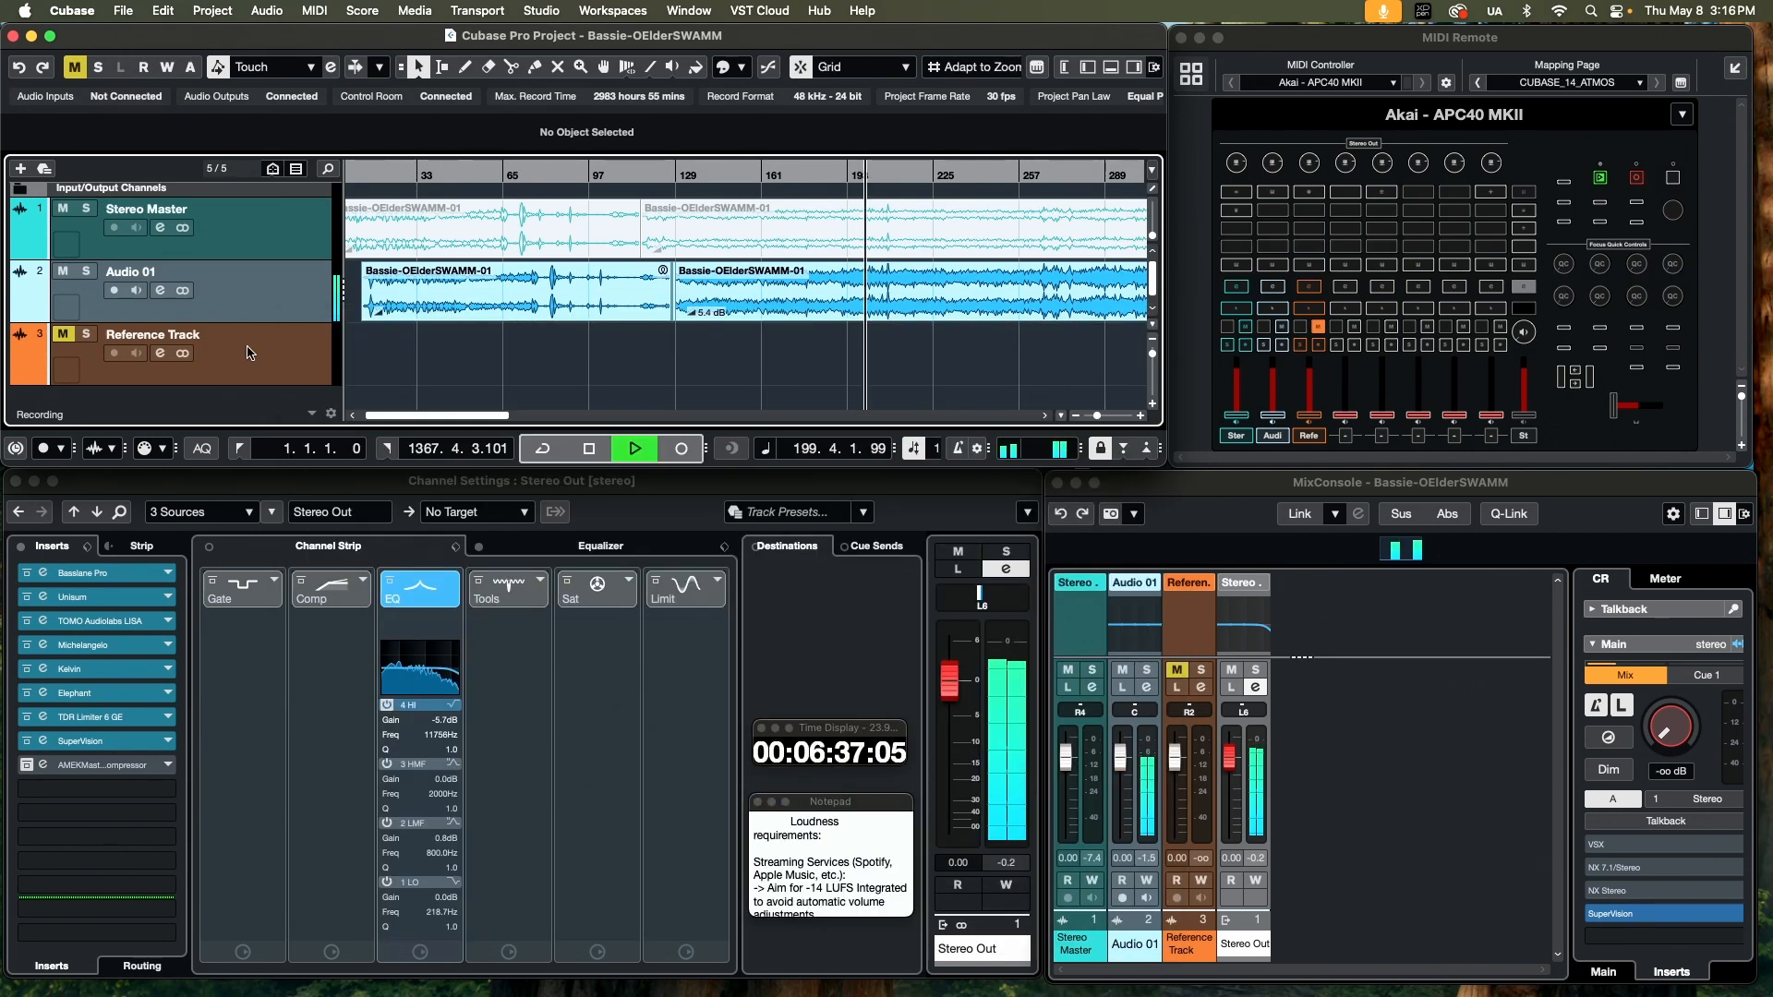
# - Open the Unisum insert on Stereo Out and adjust the Low band's Weight in its multiband detector
pyautogui.click(74, 596)
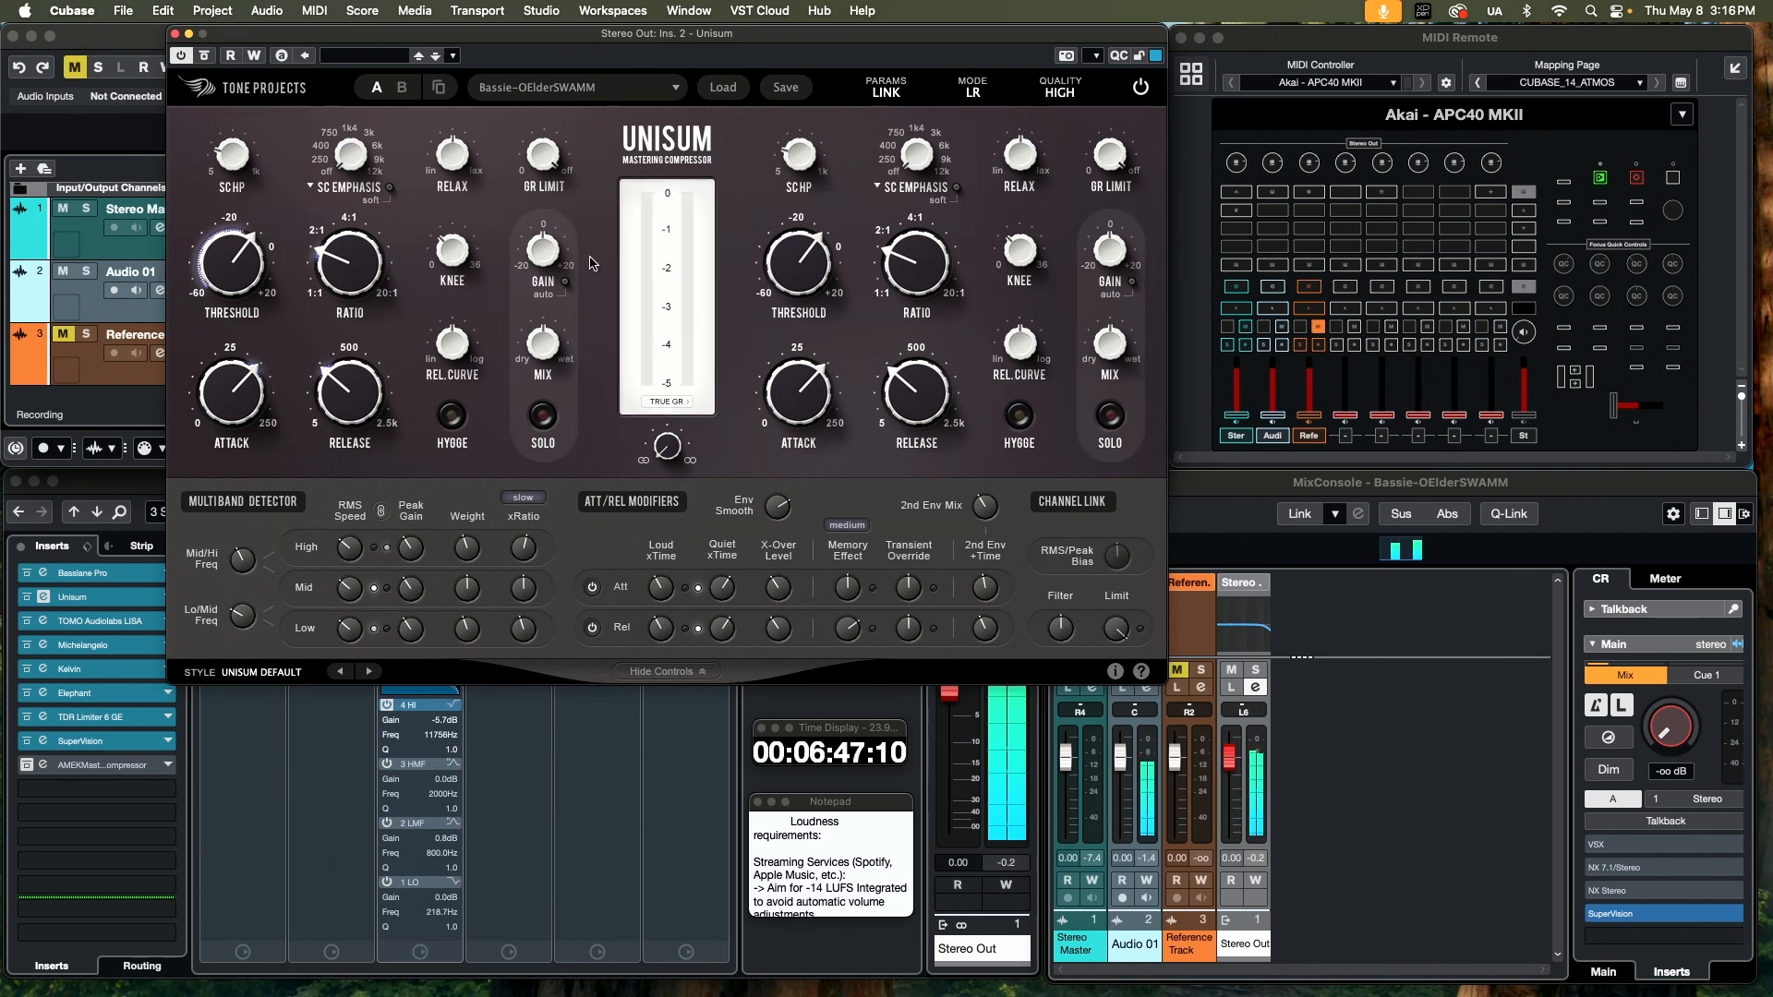
pyautogui.moveTo(561, 261)
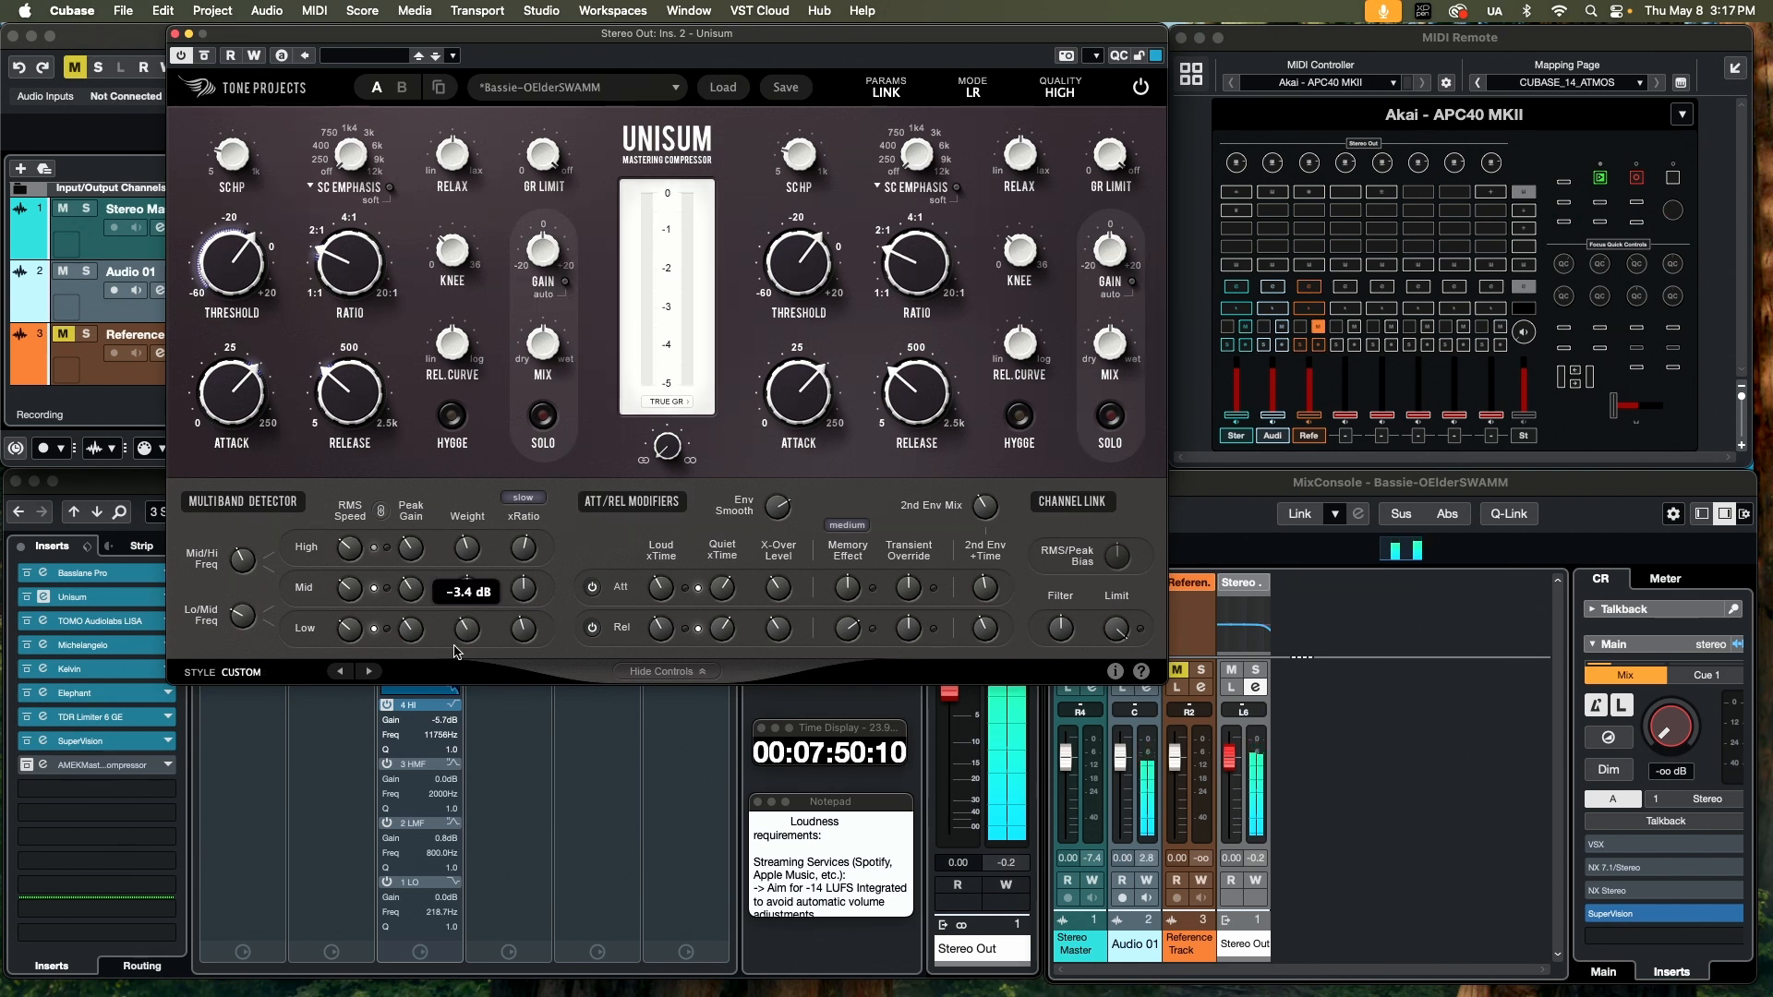
pyautogui.moveTo(459, 643); pyautogui.dragTo(470, 632)
pyautogui.moveTo(460, 636); pyautogui.dragTo(464, 627)
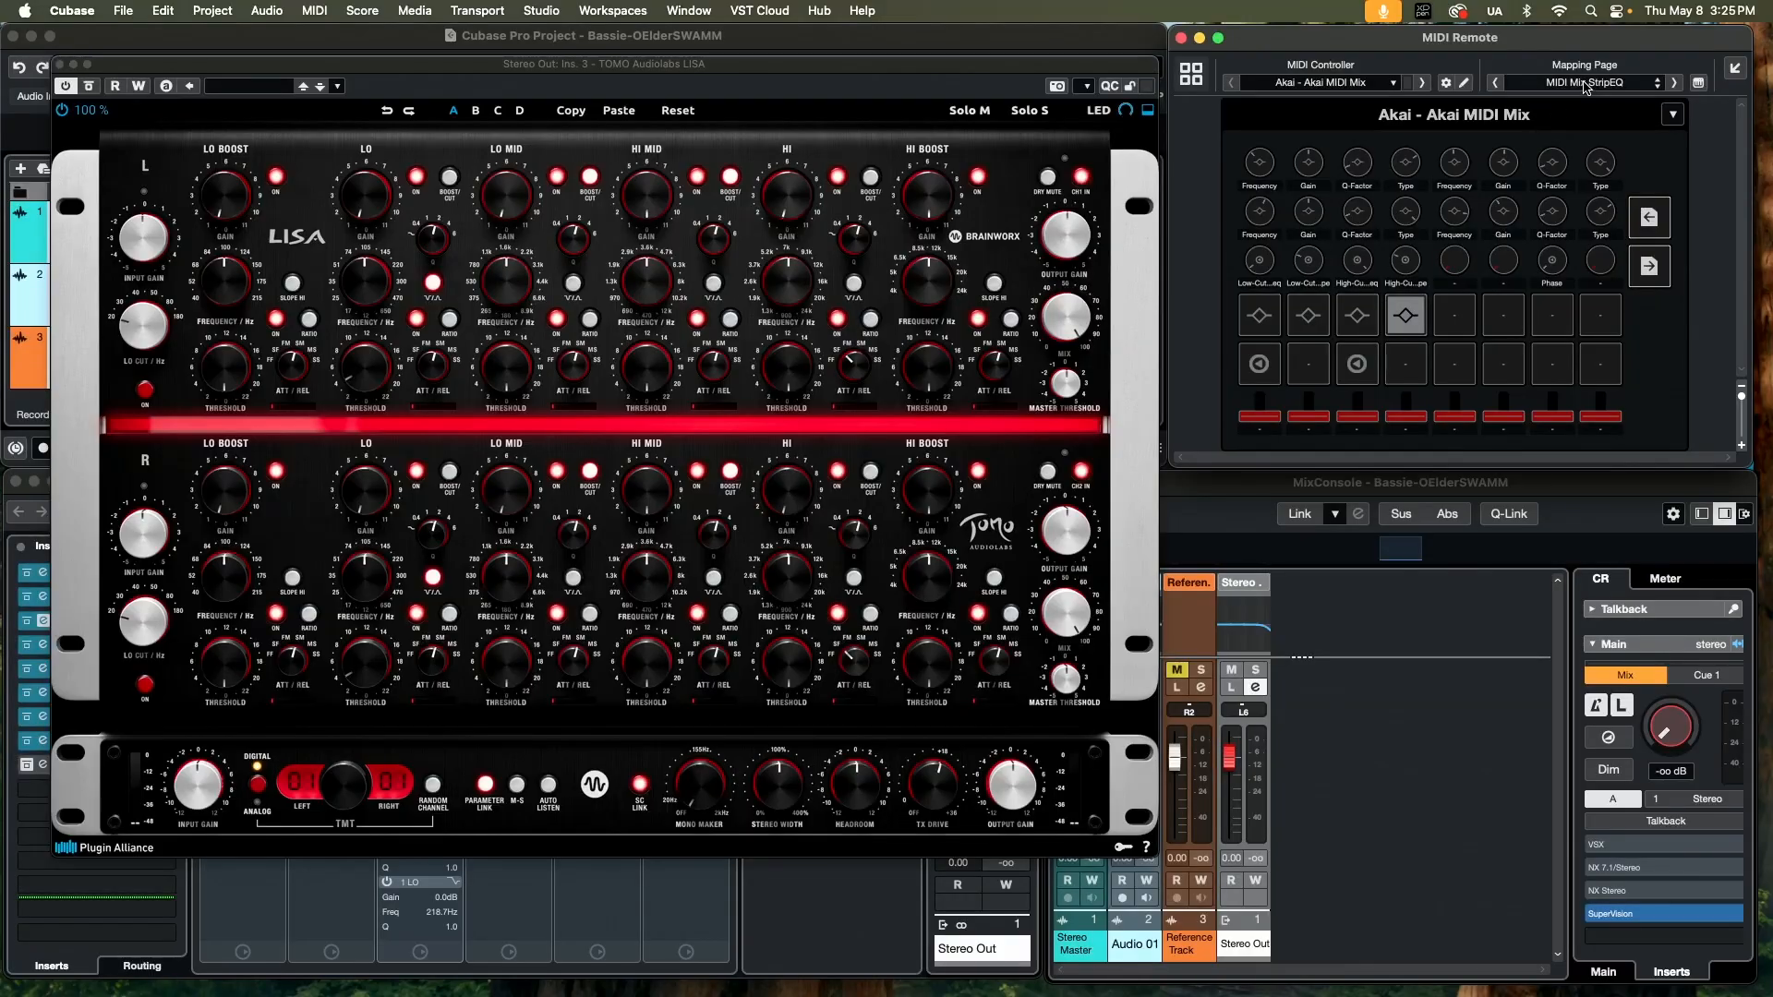
# - Match the Akai MIDI Mix mapping page to each open insert: TOMO Audiolabs LISA for LISA, and Michelangelo Mastering Slot4 for Michelangelo
pyautogui.click(1586, 86)
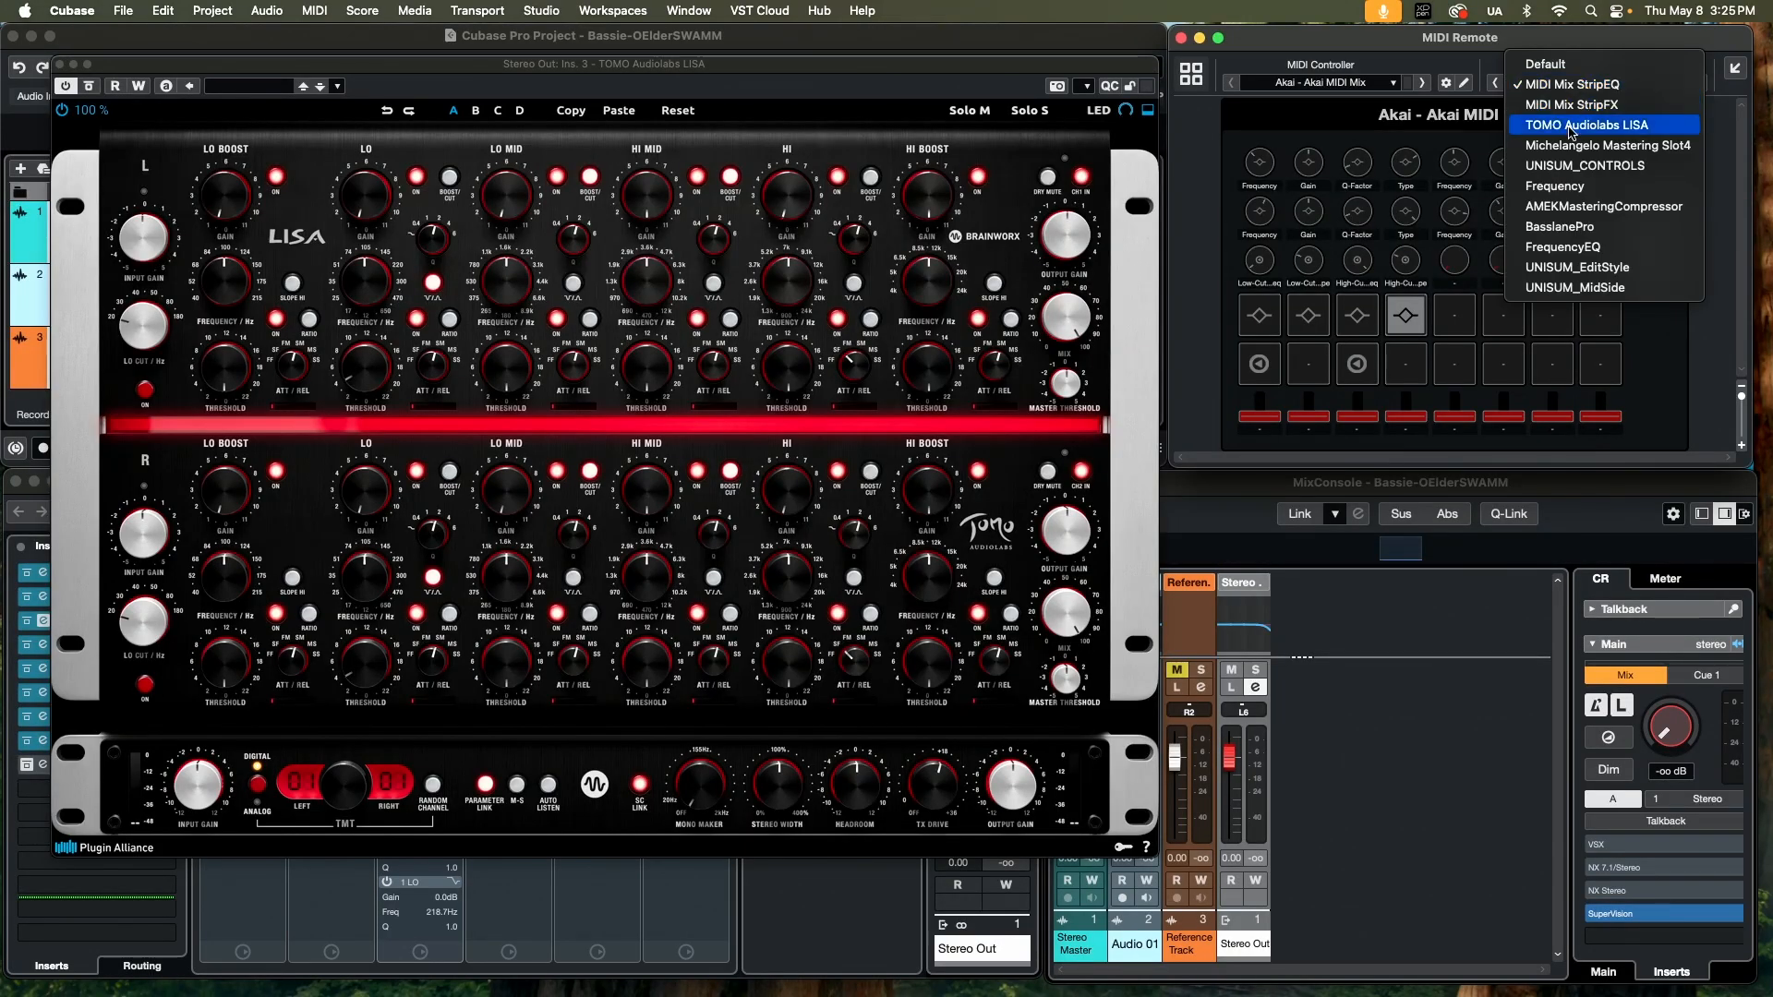
pyautogui.click(1581, 125)
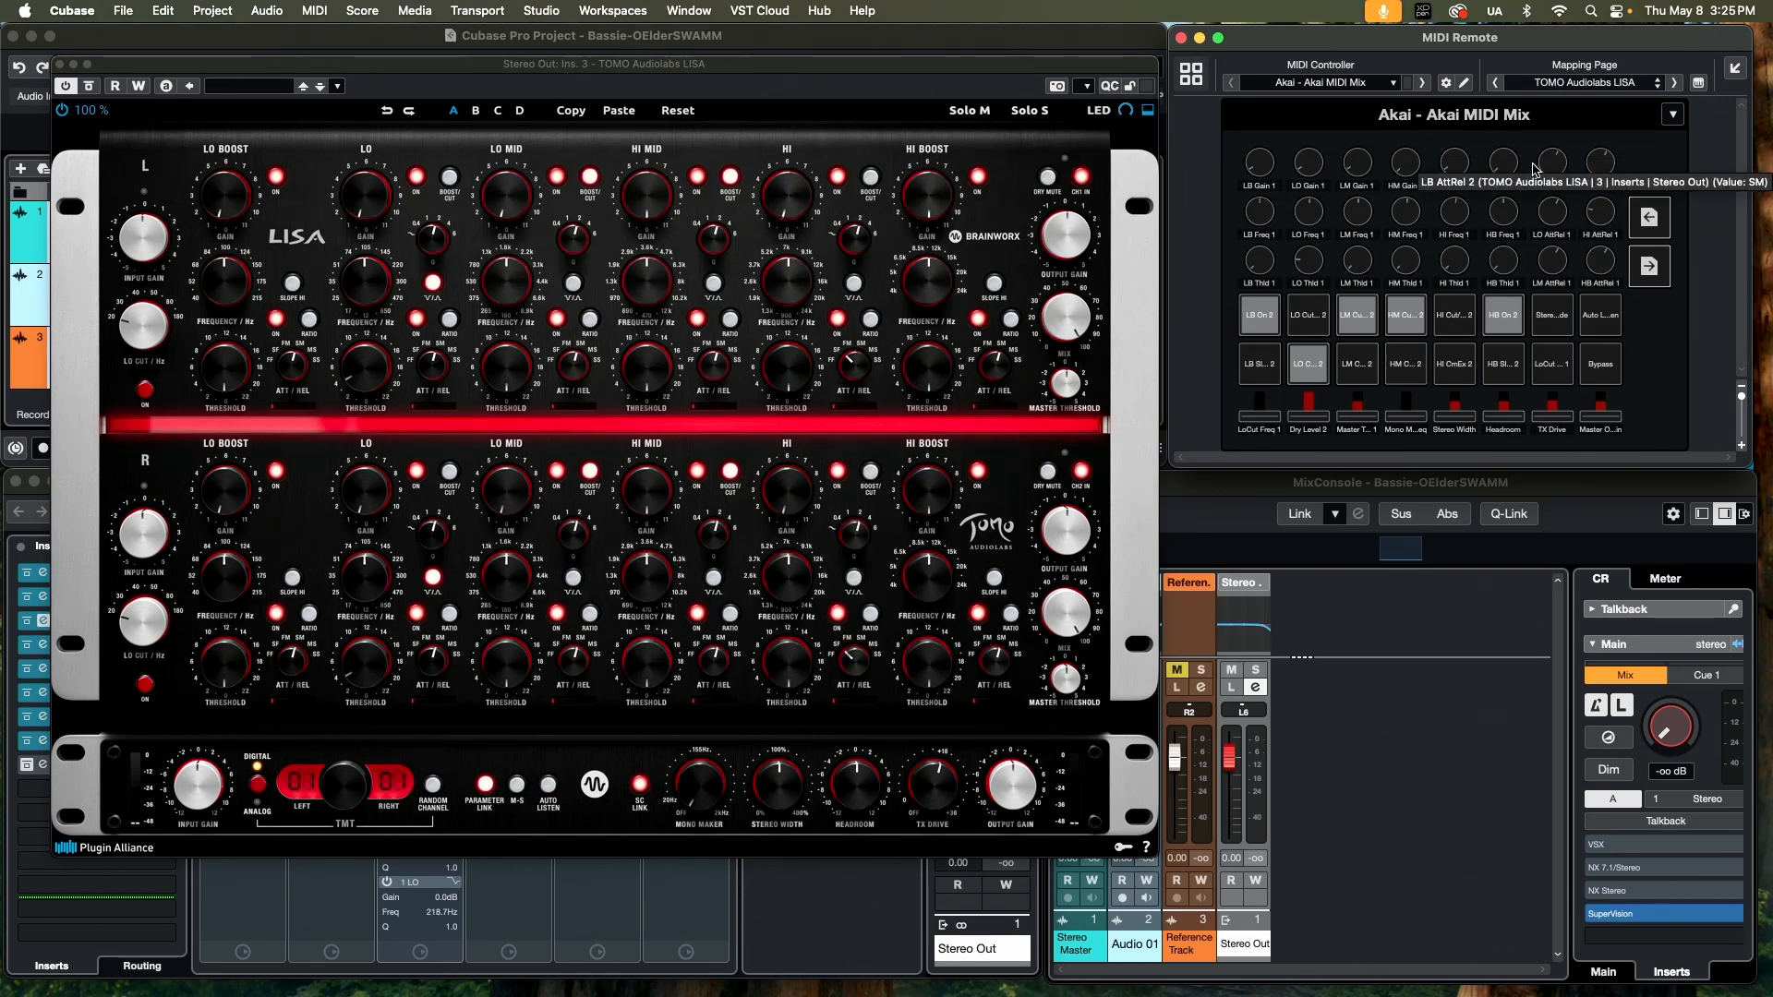
pyautogui.click(308, 76)
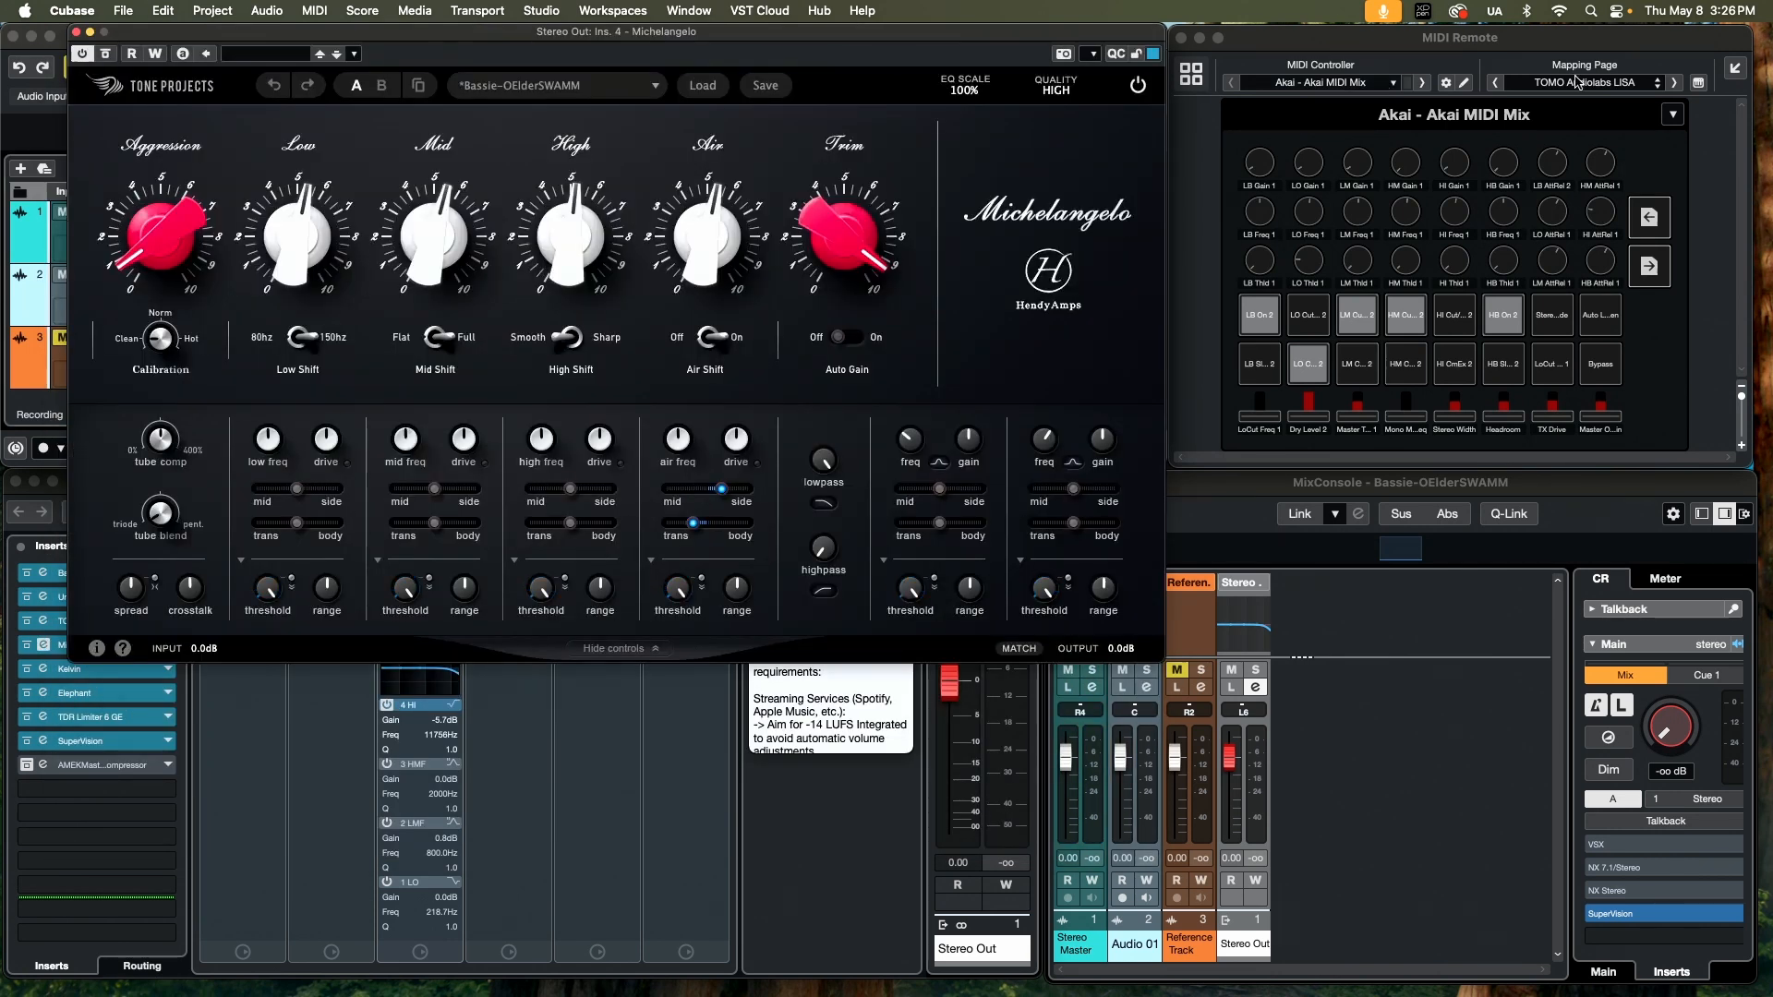
pyautogui.click(1578, 82)
pyautogui.click(1583, 104)
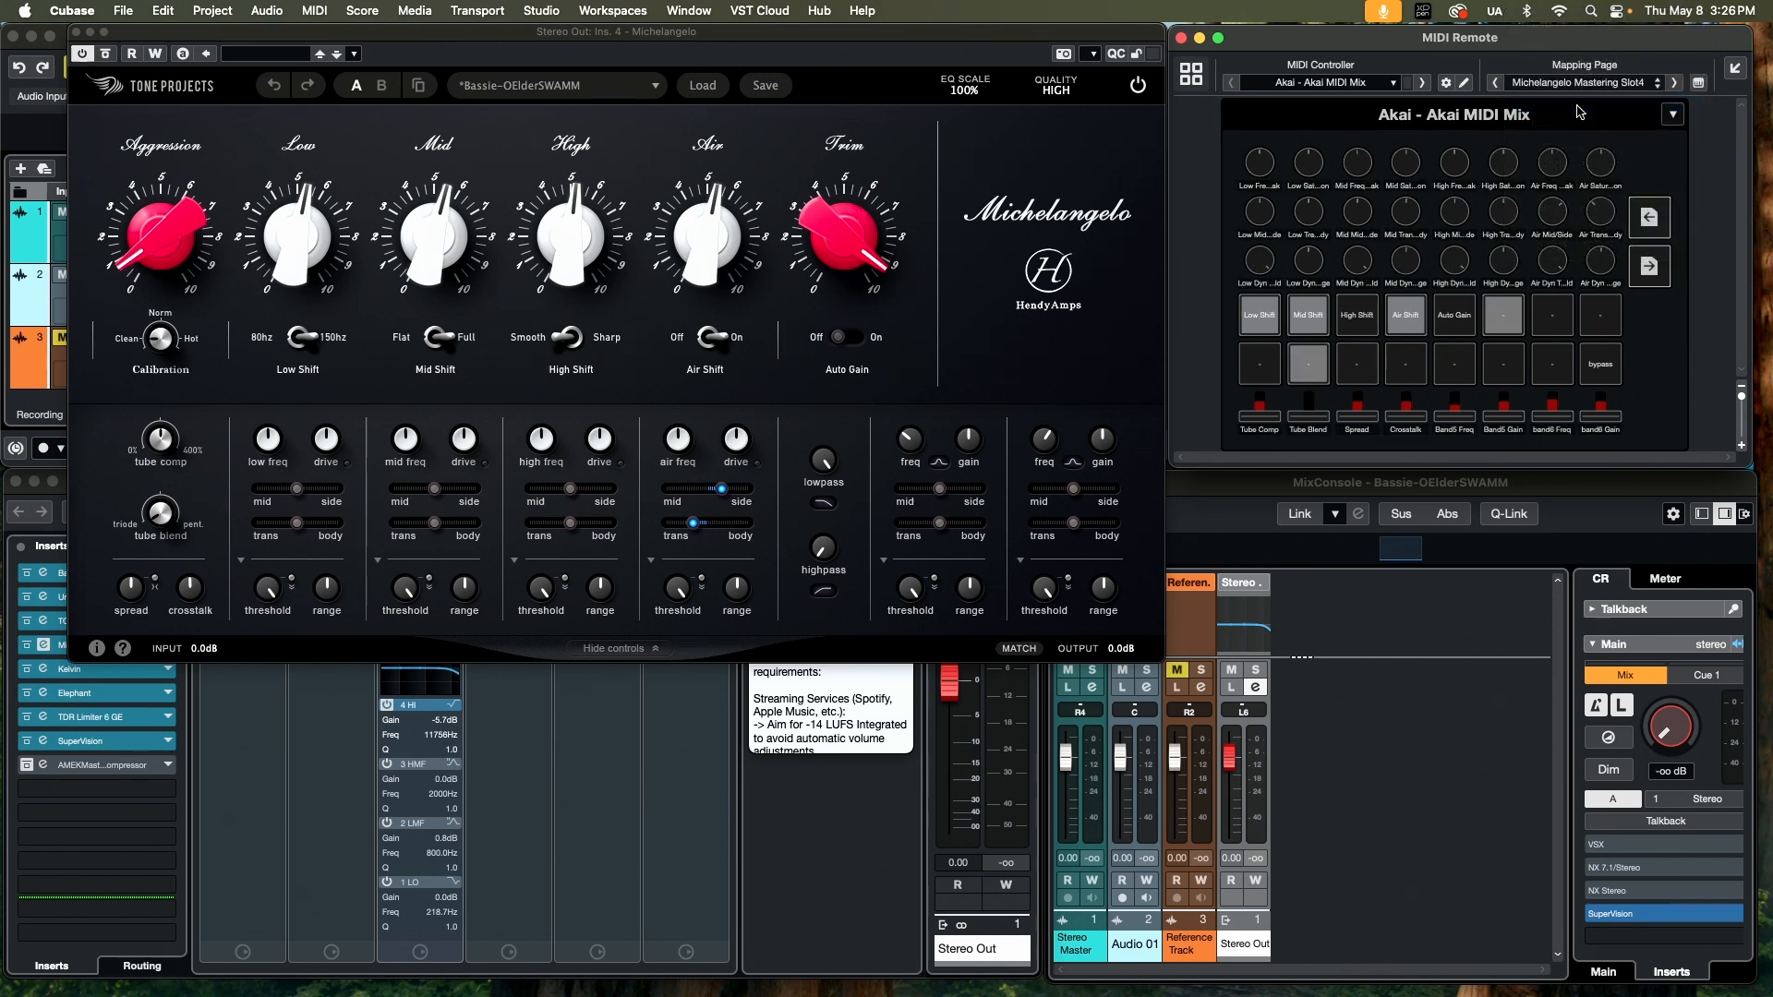